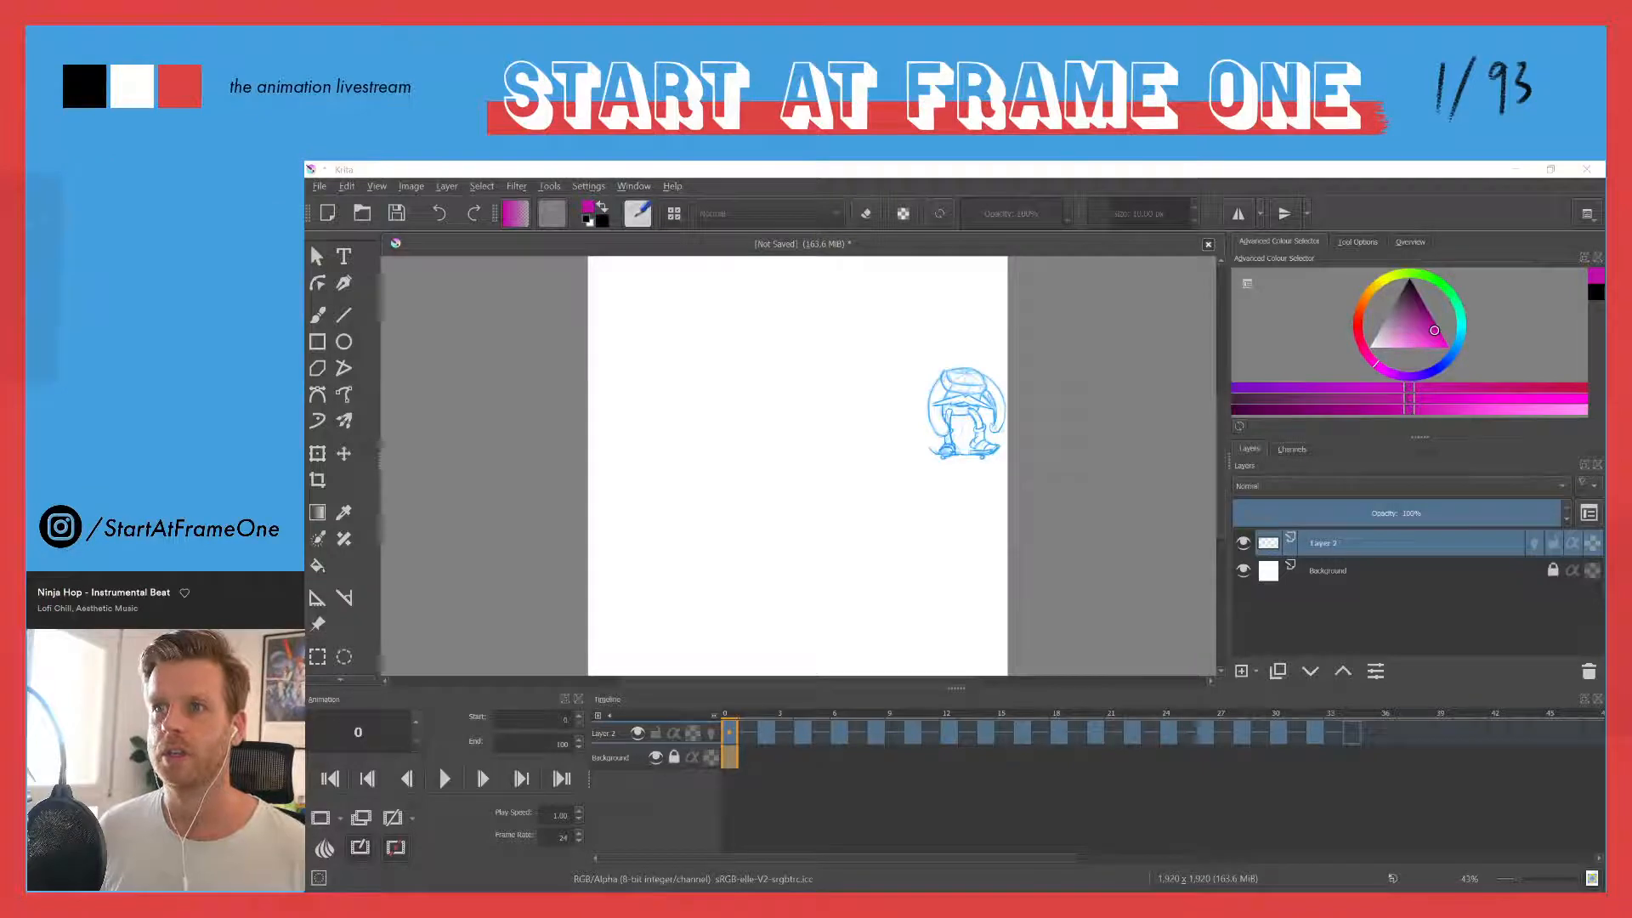
Step: Scrub through the animation from frame 0 to frame 15 to review the skater drawings
click(734, 731)
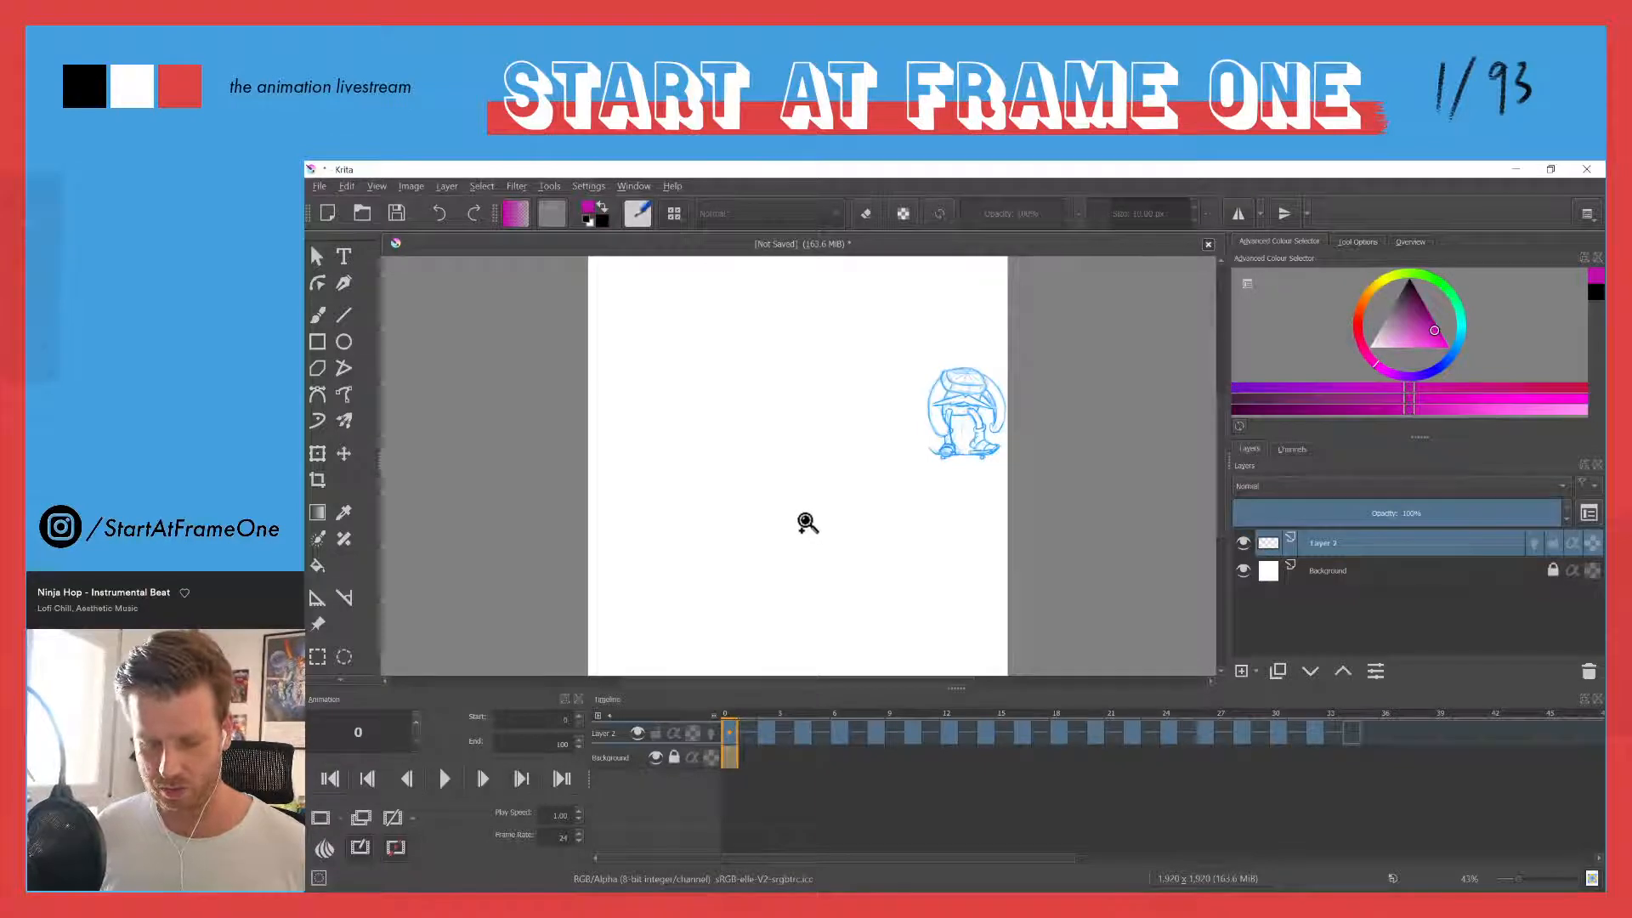
click(749, 739)
mouse_move(748, 743)
mouse_down()
mouse_move(902, 740)
mouse_move(958, 762)
mouse_move(971, 737)
mouse_move(1005, 749)
mouse_up()
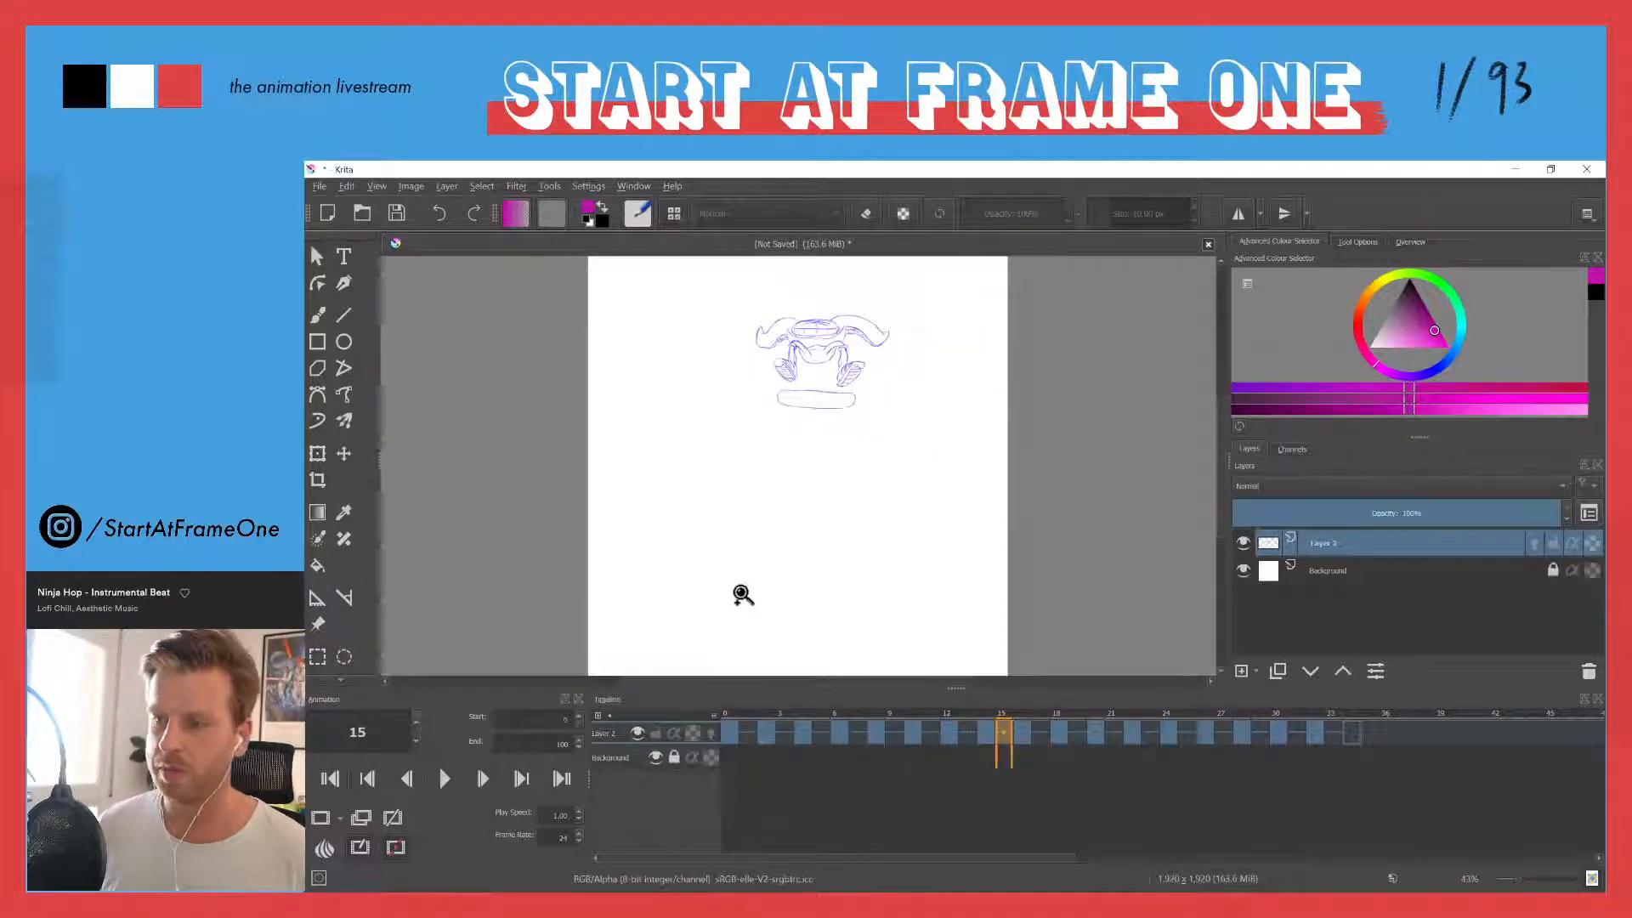
click(1390, 153)
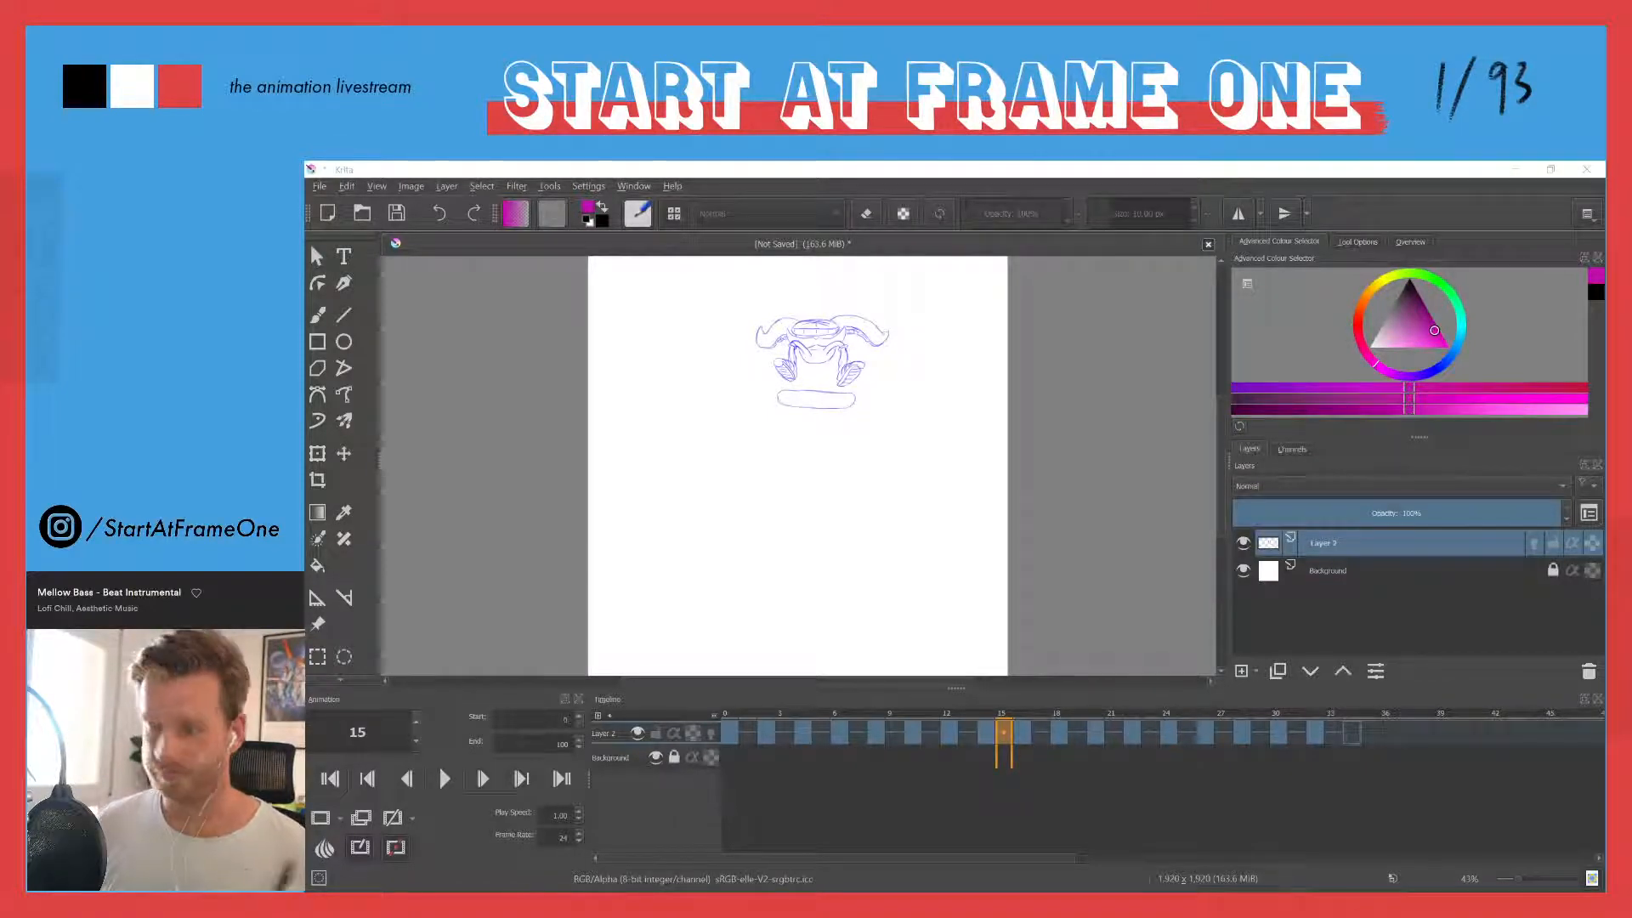
Step: Go to frame 1 of the sketch layer and enlarge the blue skater drawing to 100%
click(749, 732)
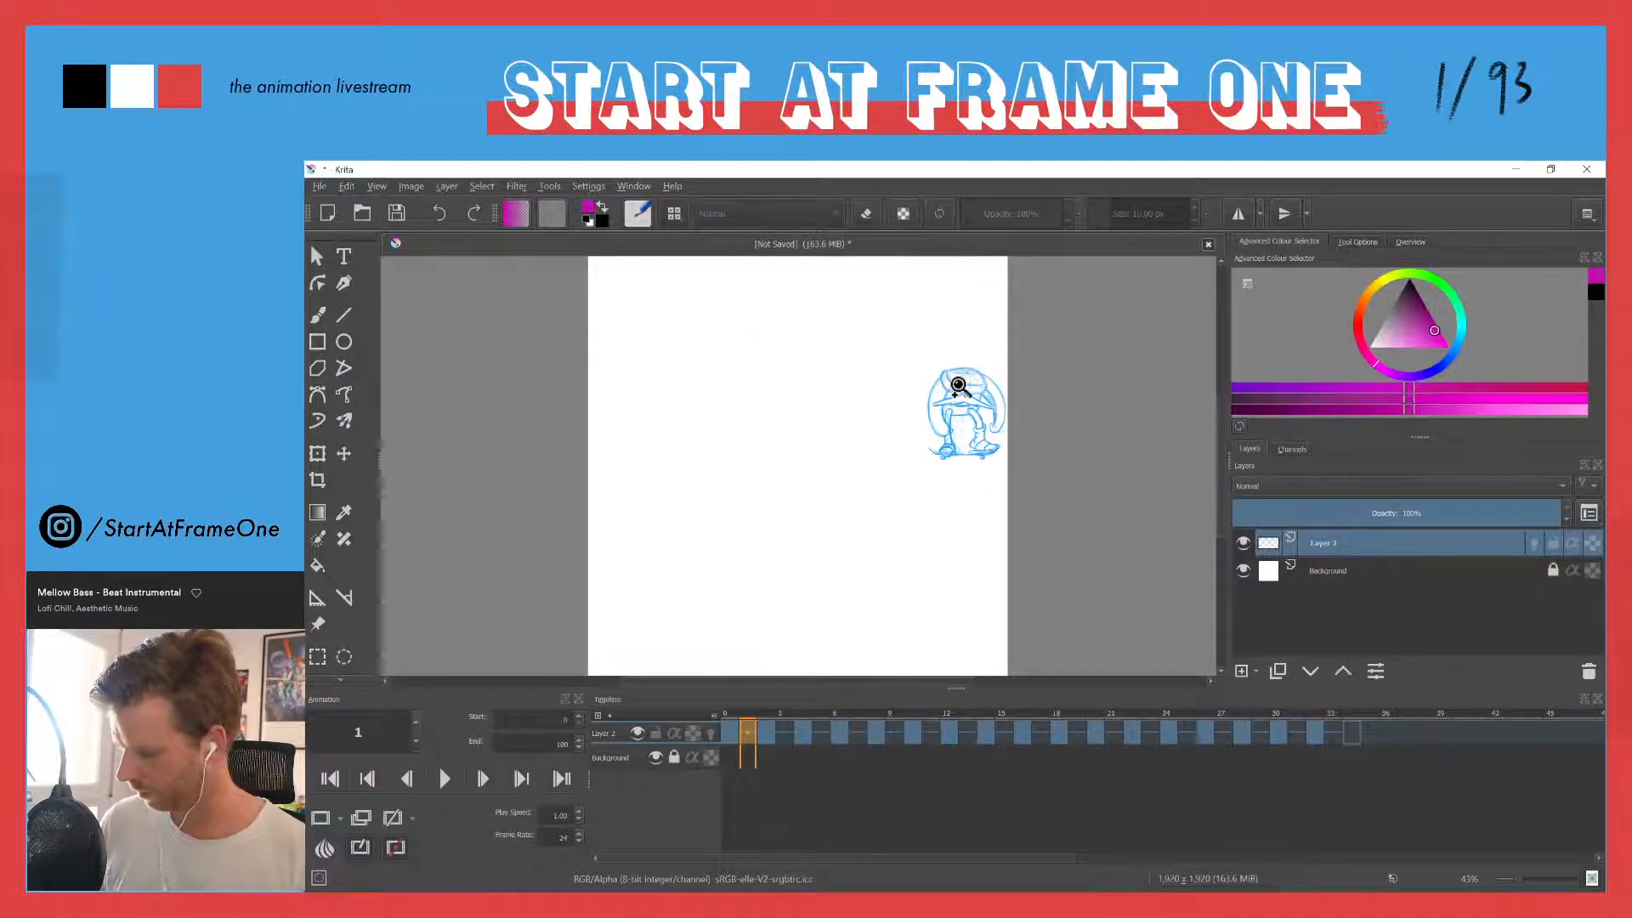
key(ctrl+plus)
key(ctrl+plus)
key(ctrl+plus)
drag(941, 363, 678, 528)
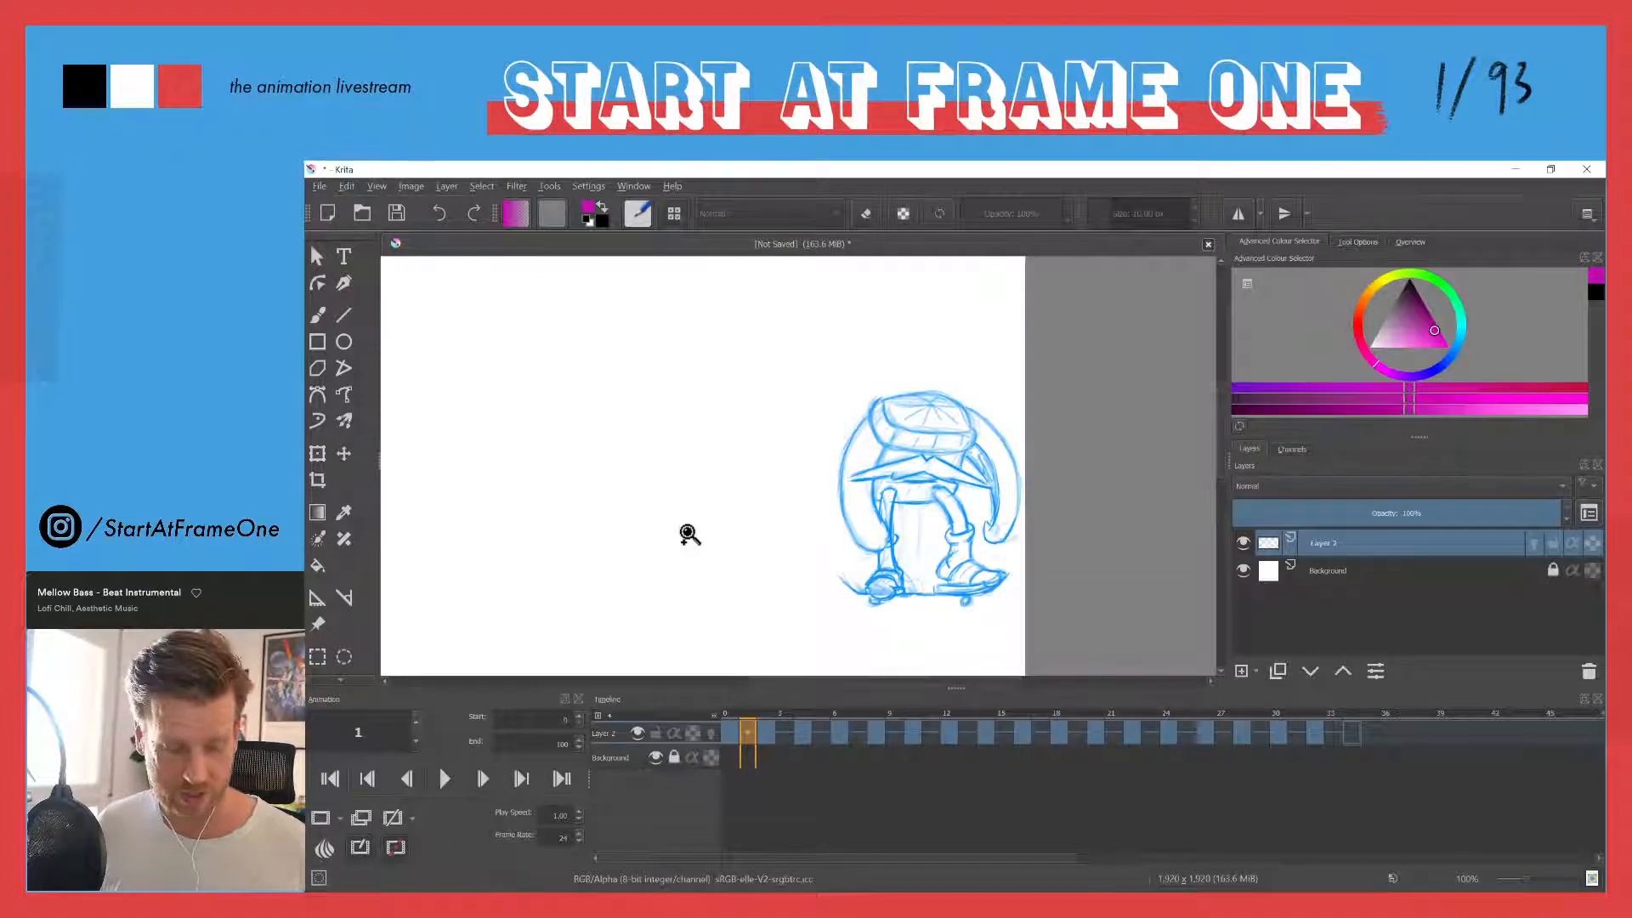
key(b)
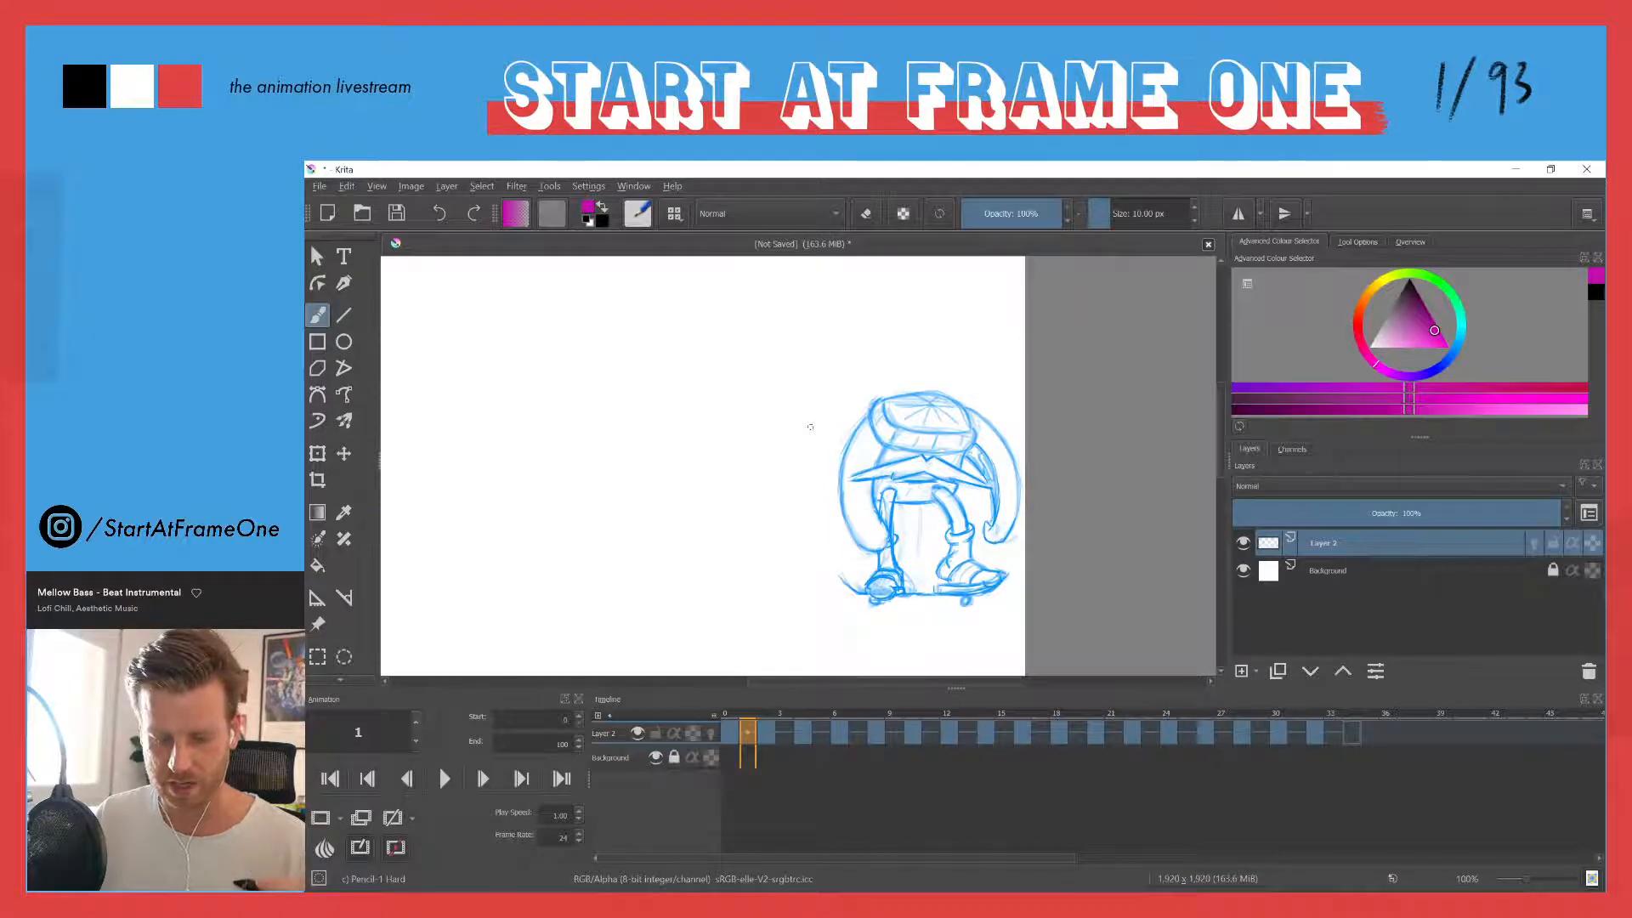
key(z)
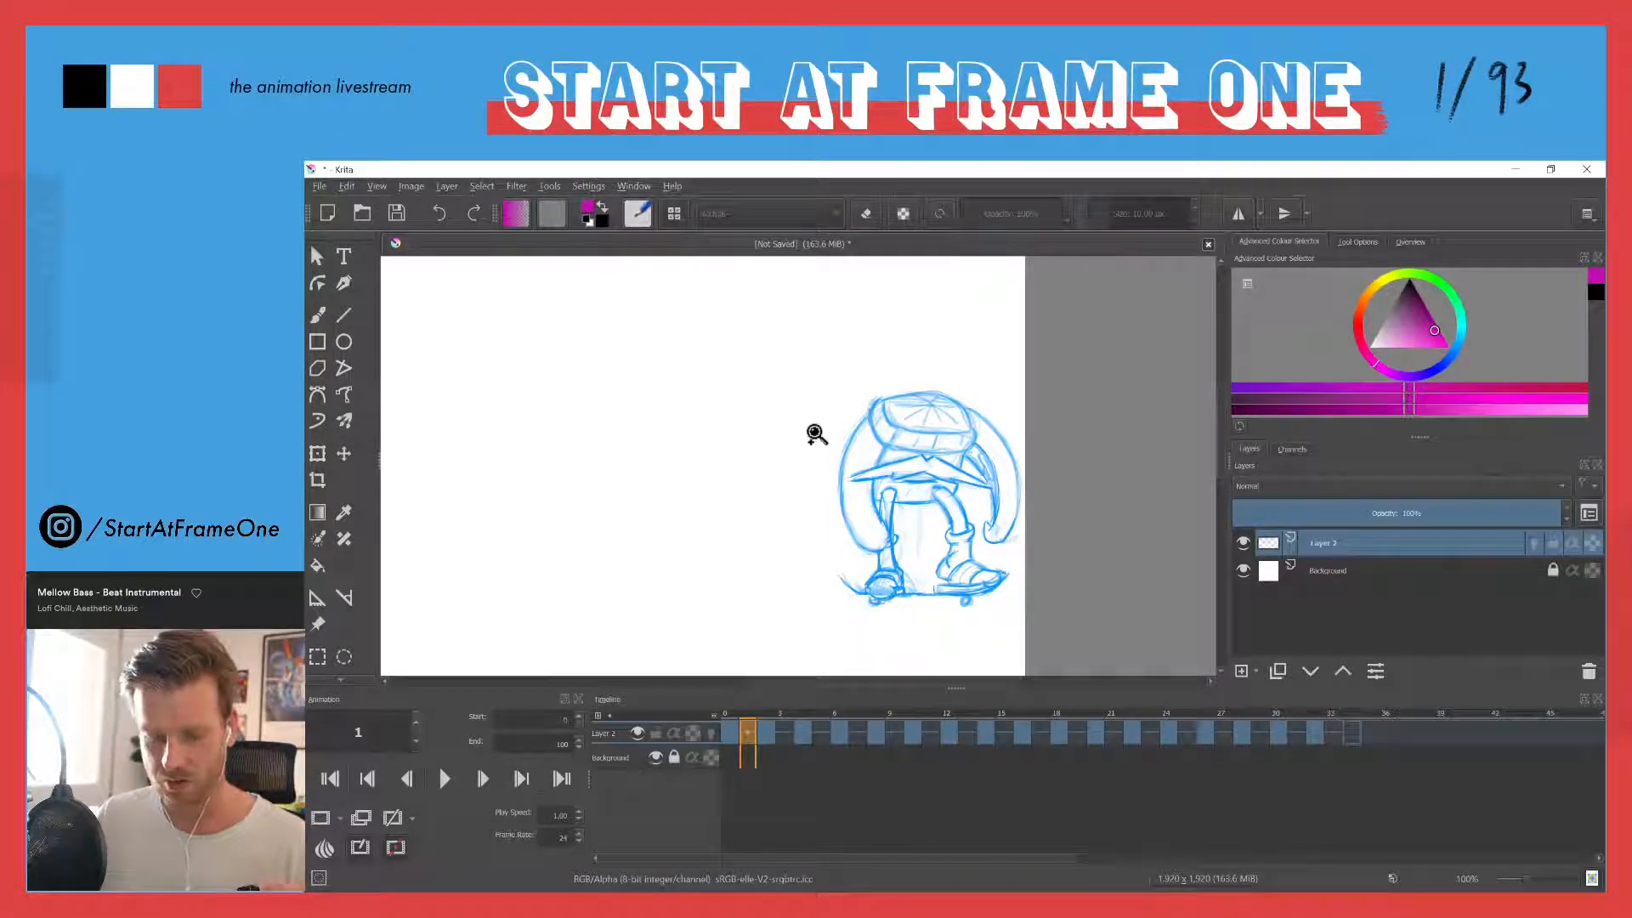
key(b)
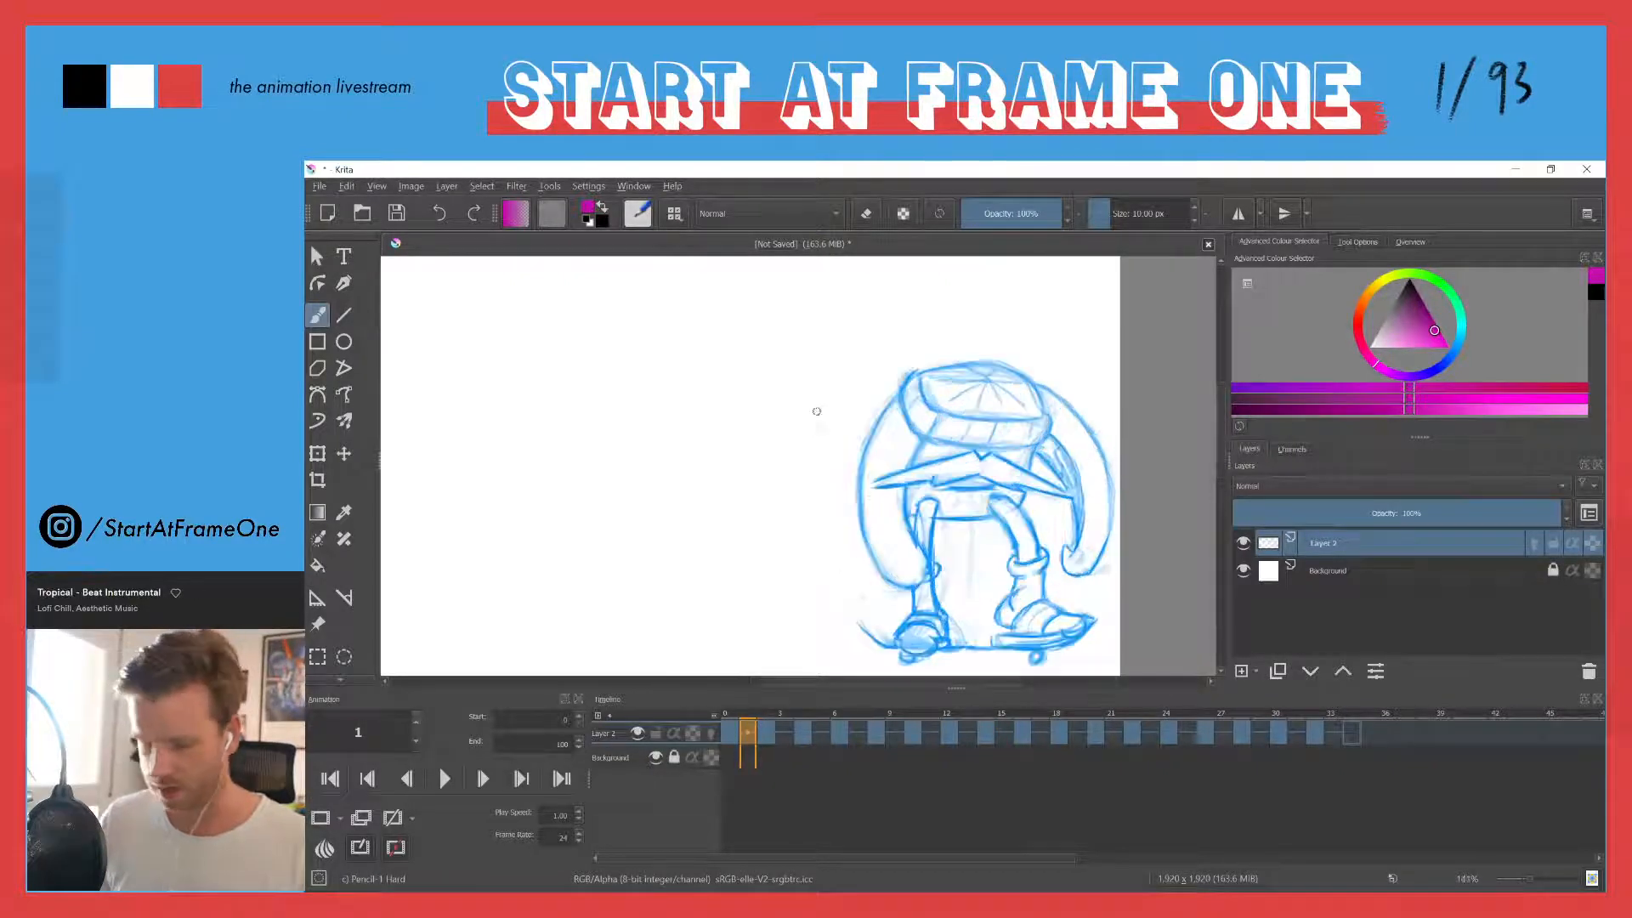
scroll(812, 425, up, 1)
scroll(814, 422, down, 1)
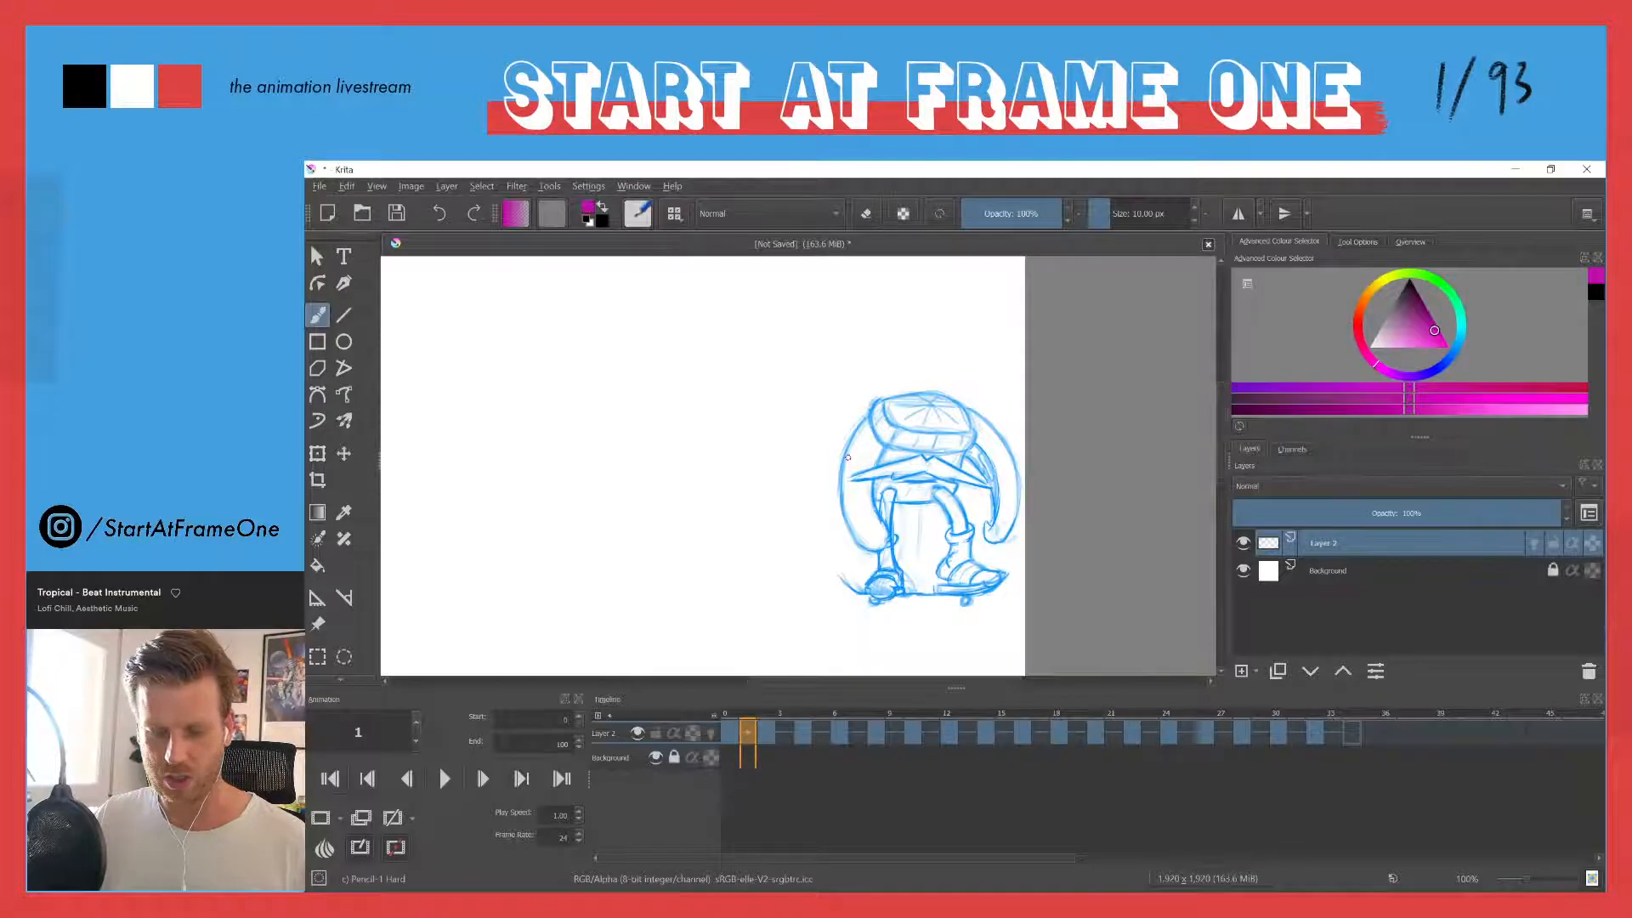
Step: Inspect the skater sketch enlarged to 200% with only the canvas shown, and restore the full workspace
key(Tab)
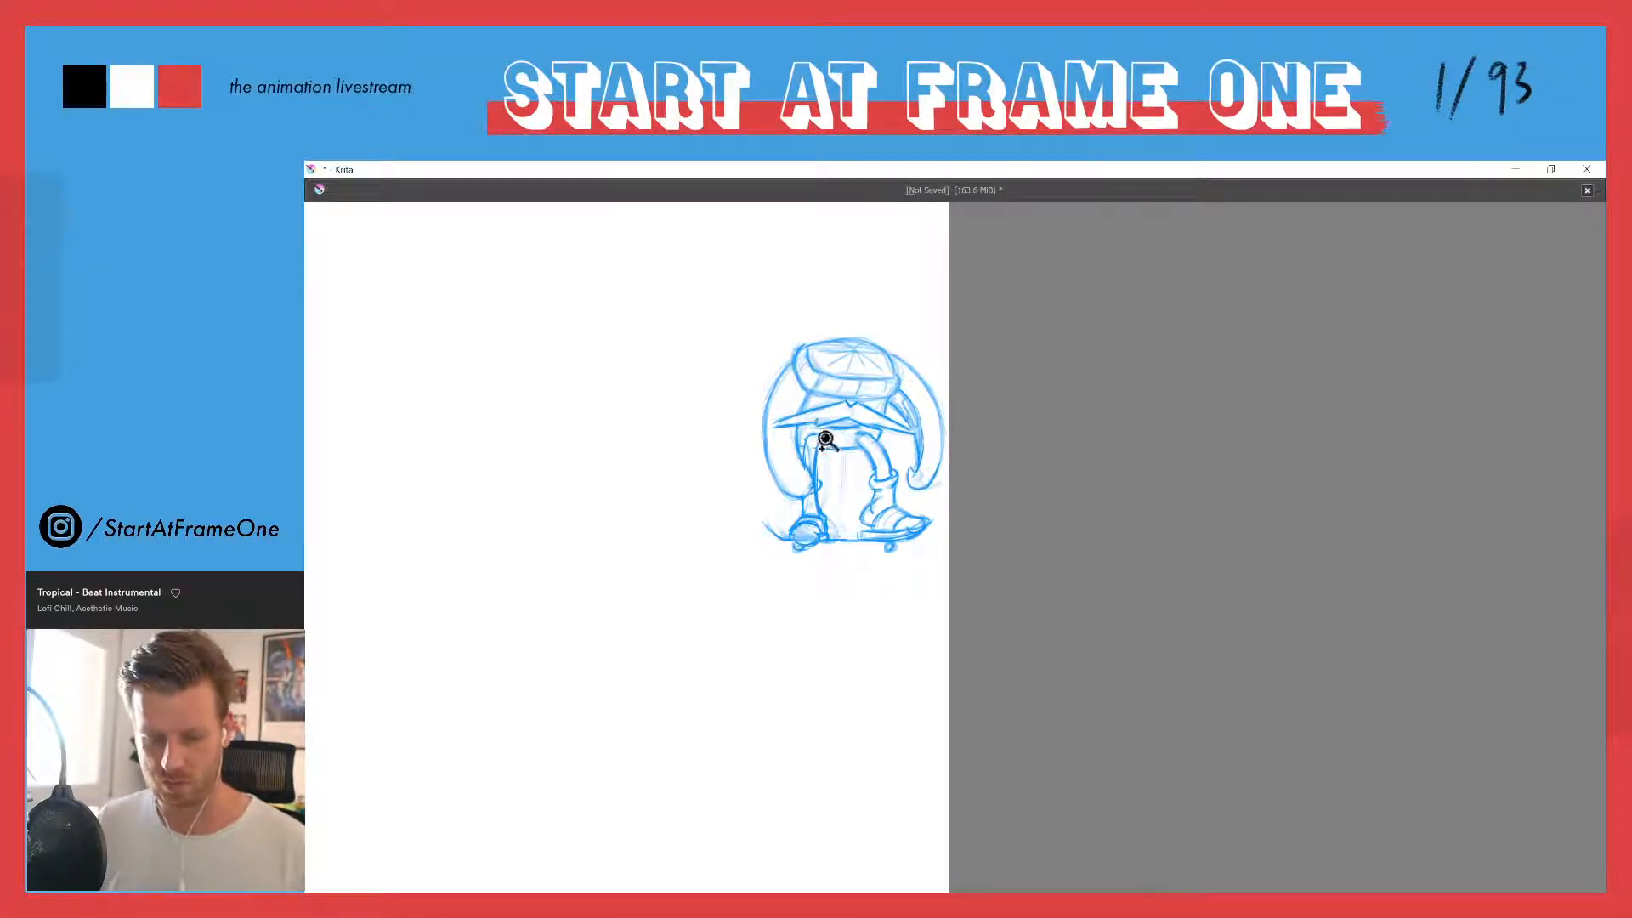
click(852, 429)
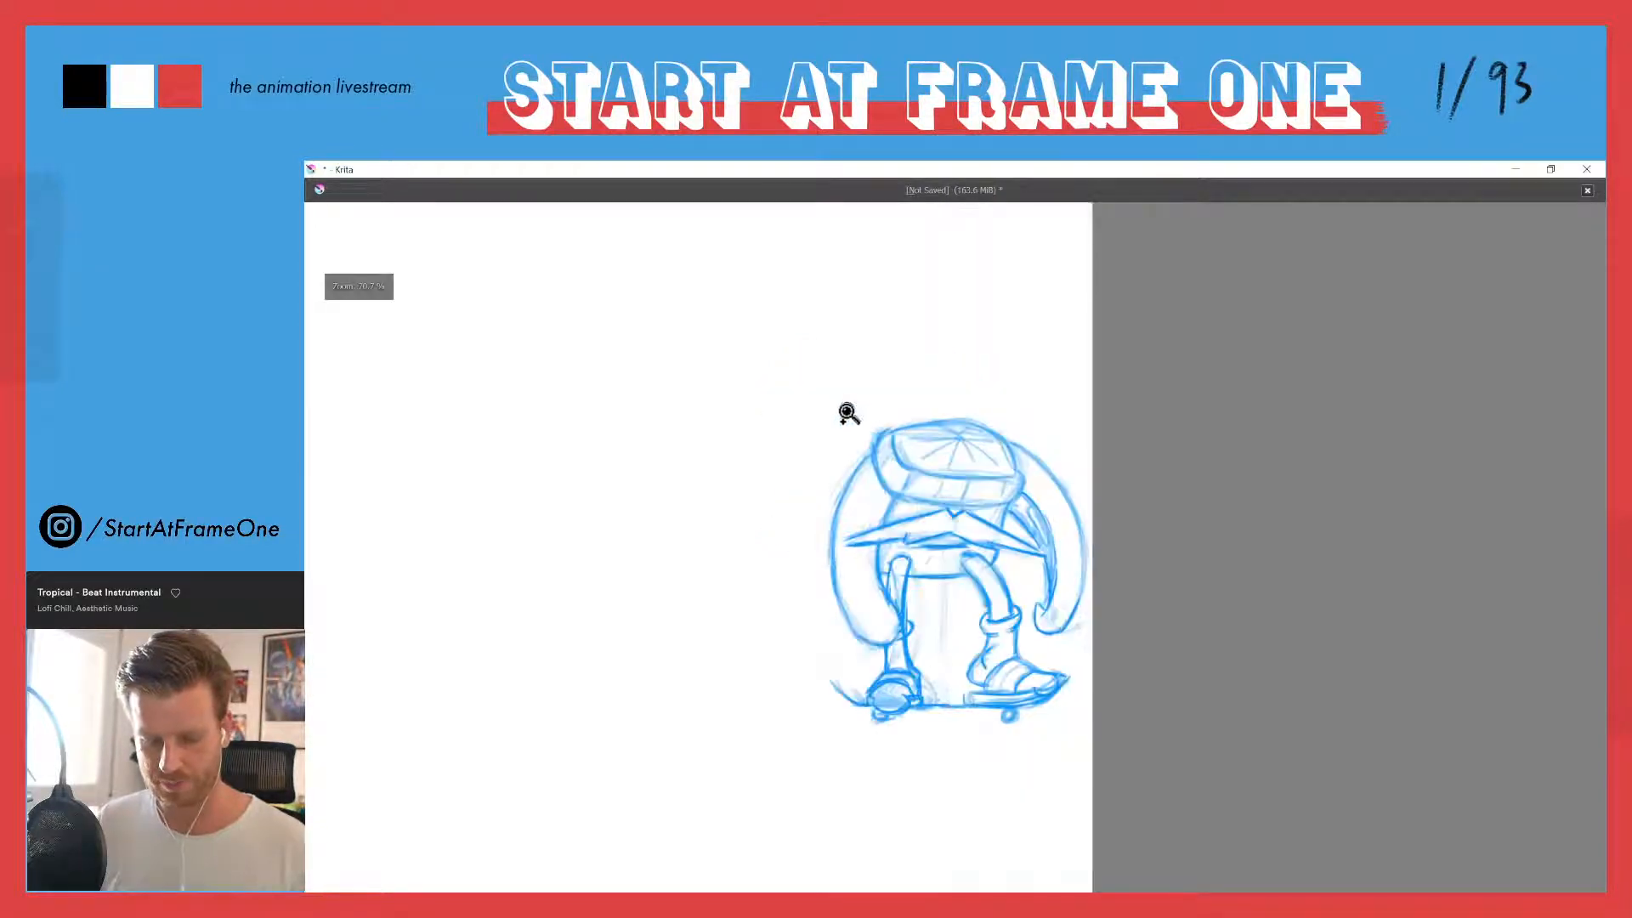
click(862, 522)
drag(862, 521, 1031, 433)
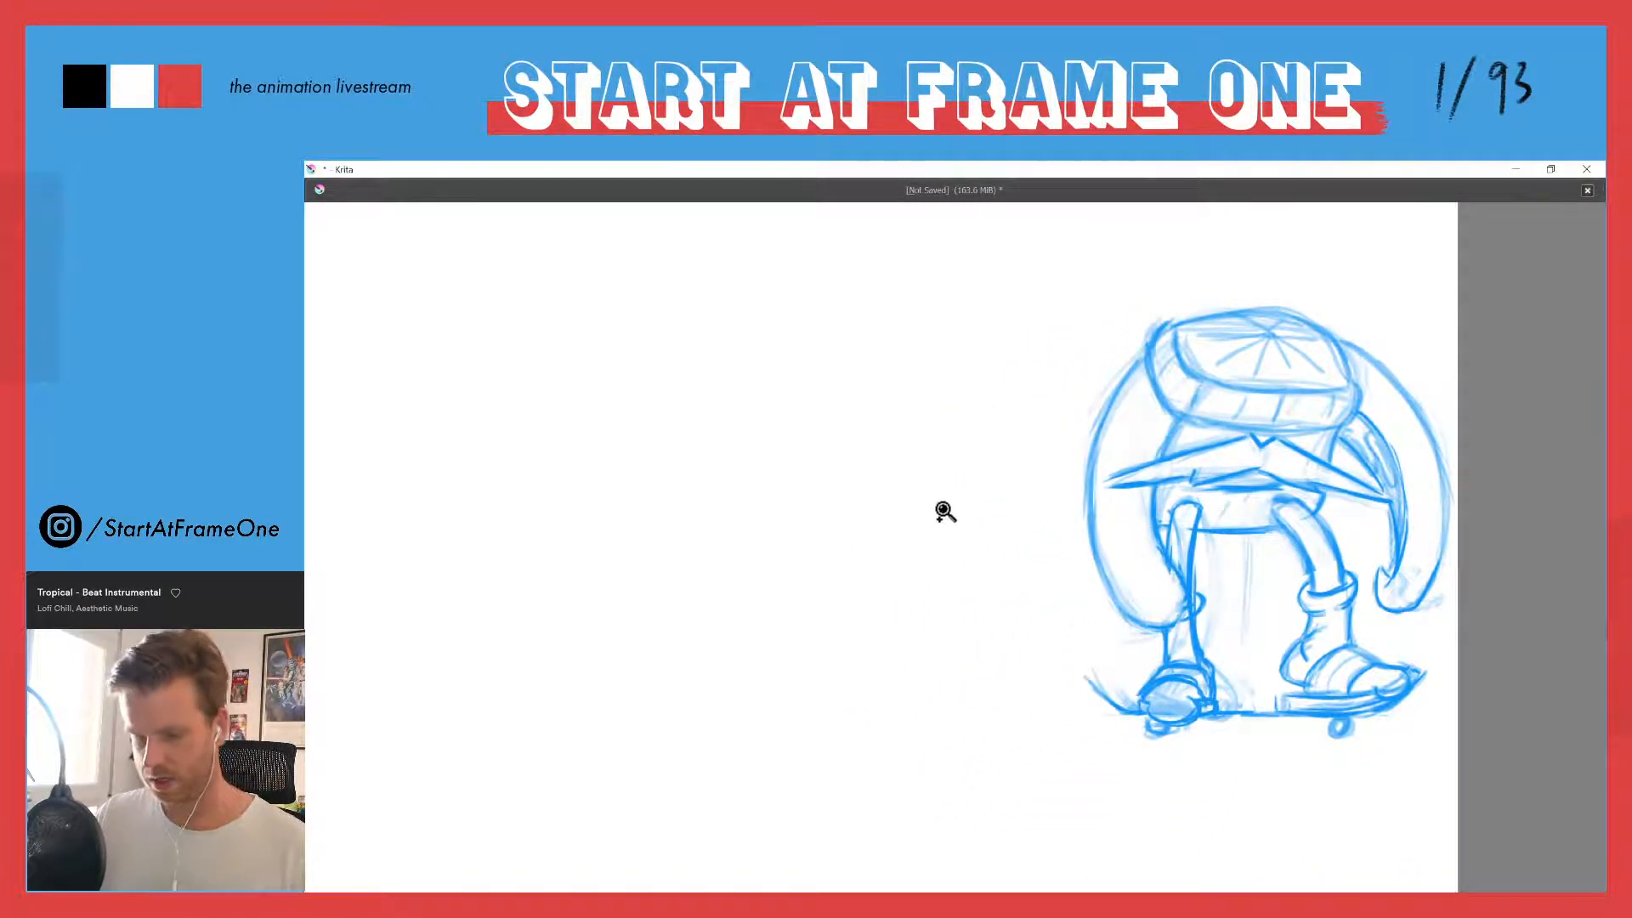
key(Tab)
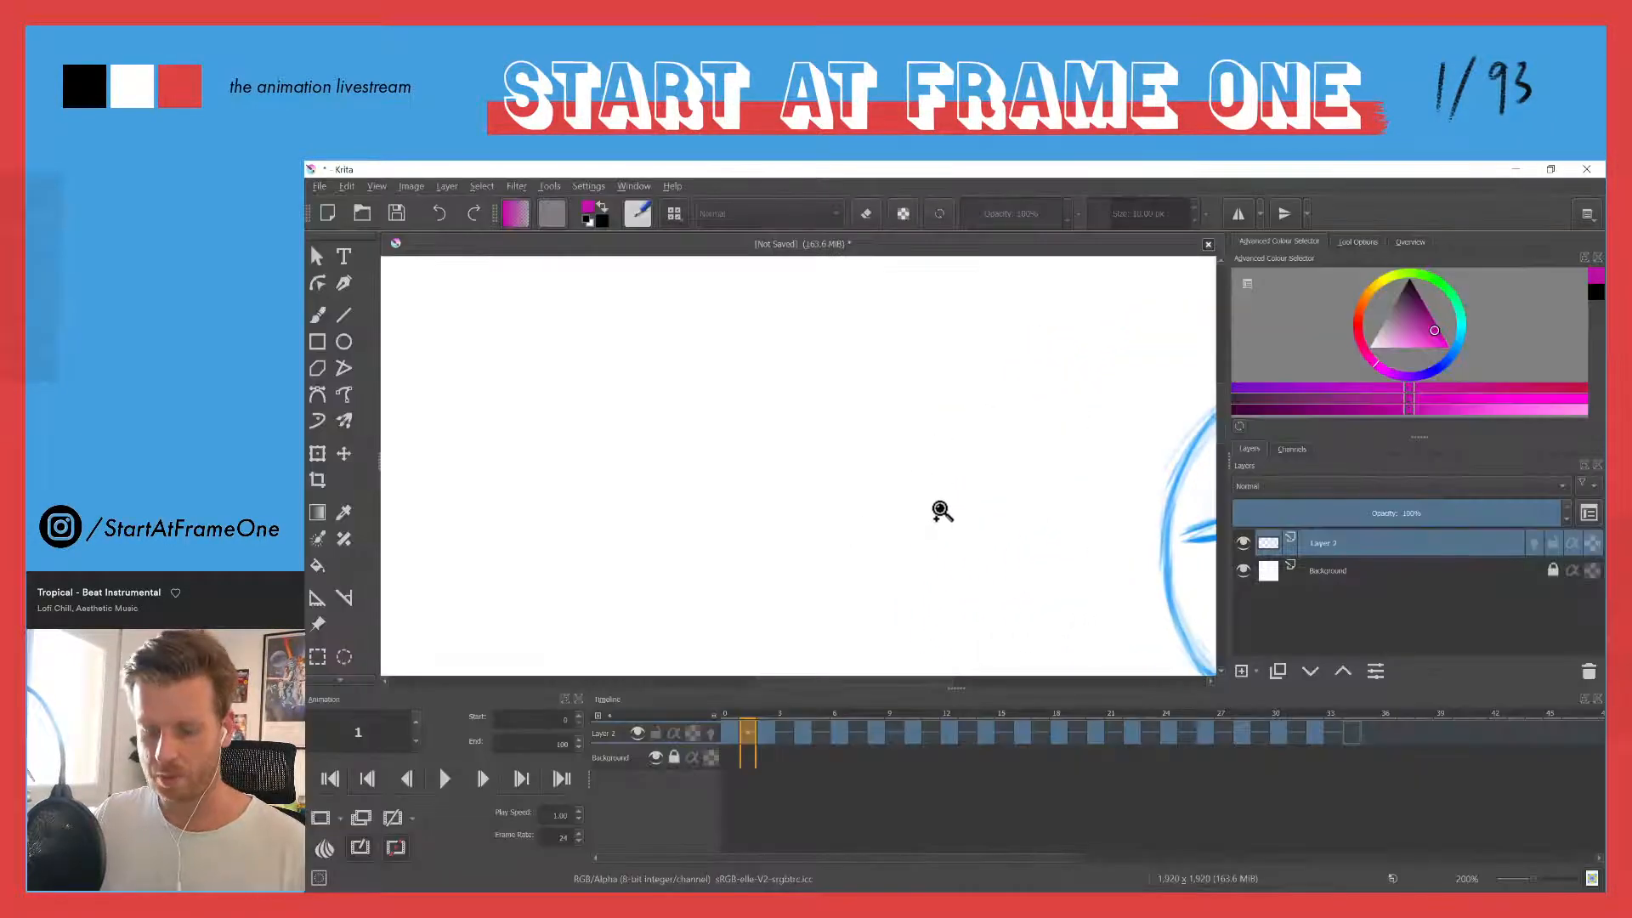
Step: Create a blank frame at frame 1 of the sketch layer and compare it with frame 0
drag(969, 499, 564, 481)
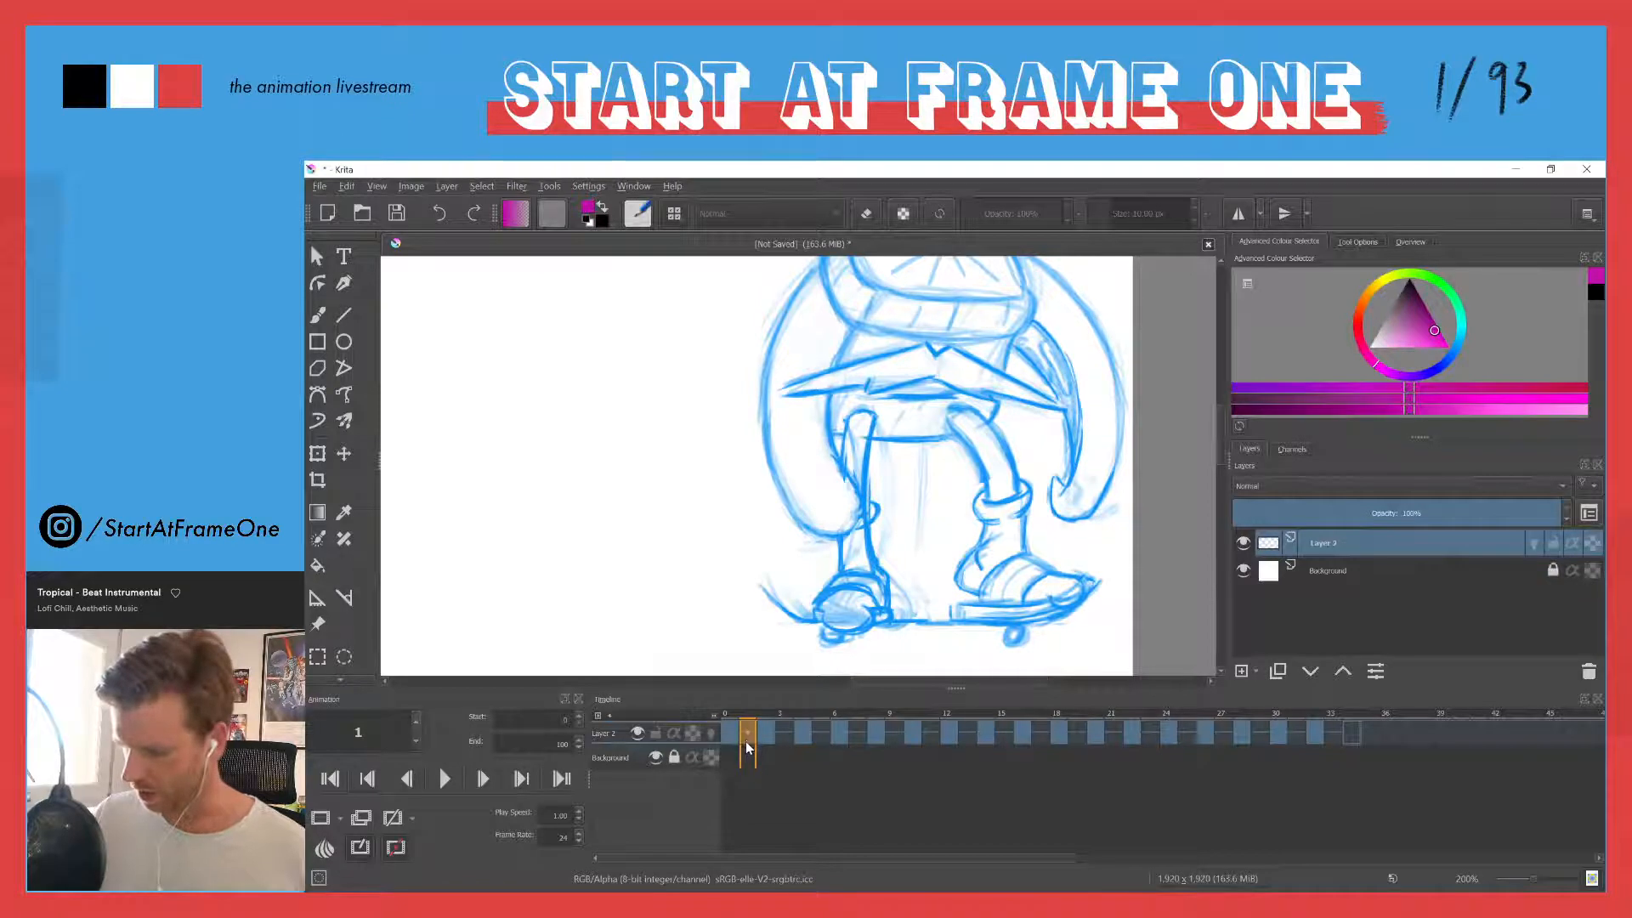
key(b)
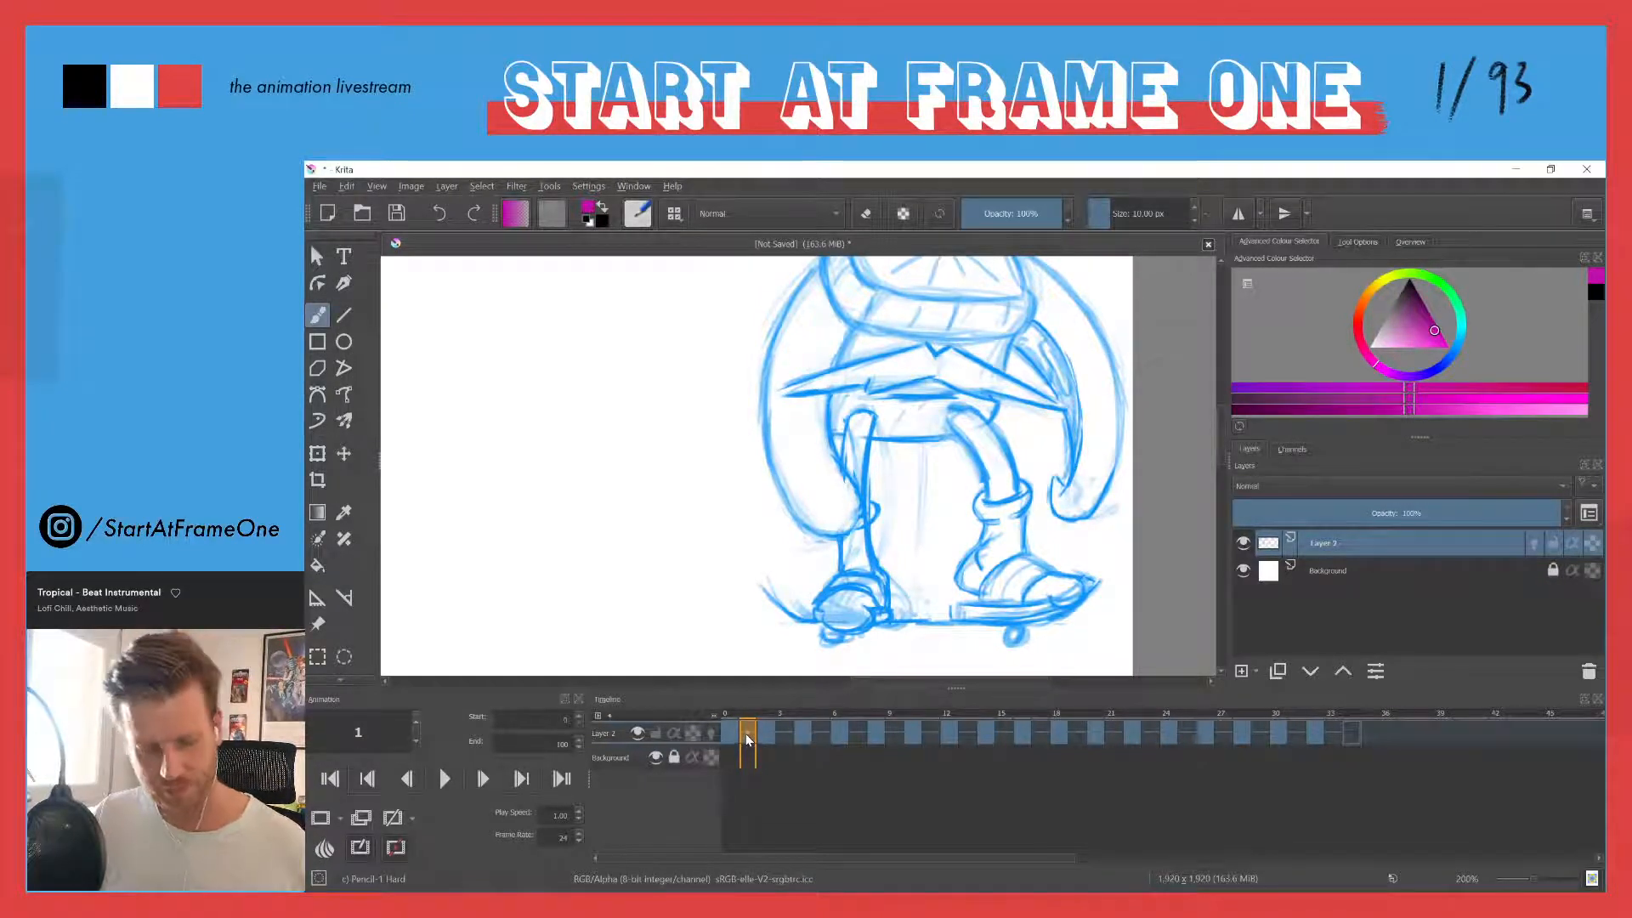
click(339, 822)
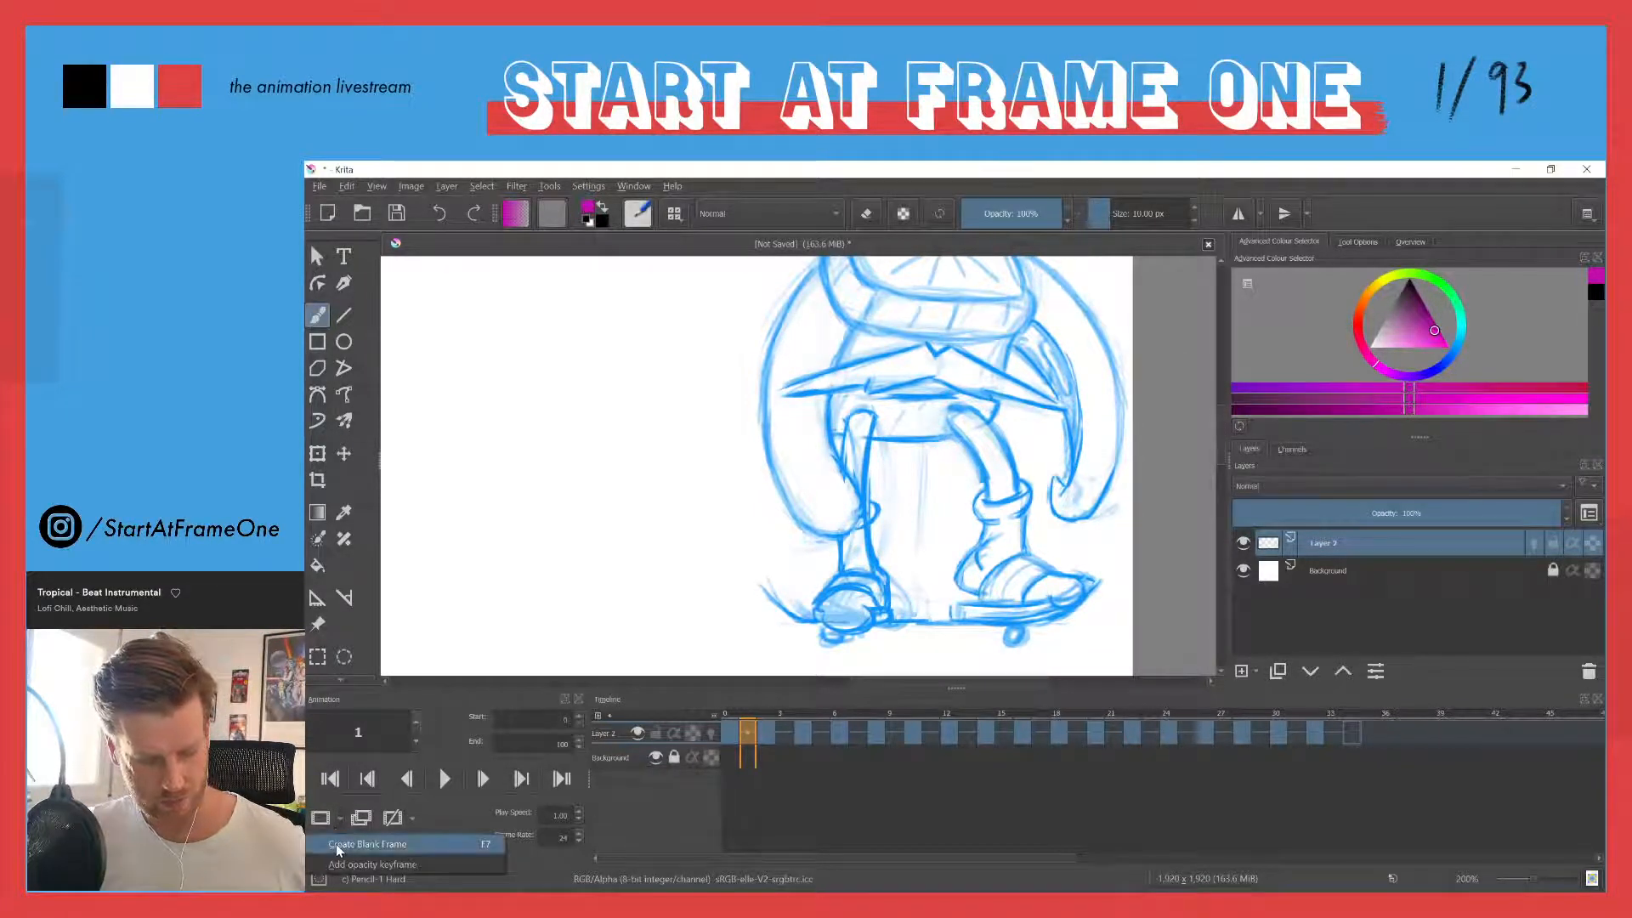
click(338, 850)
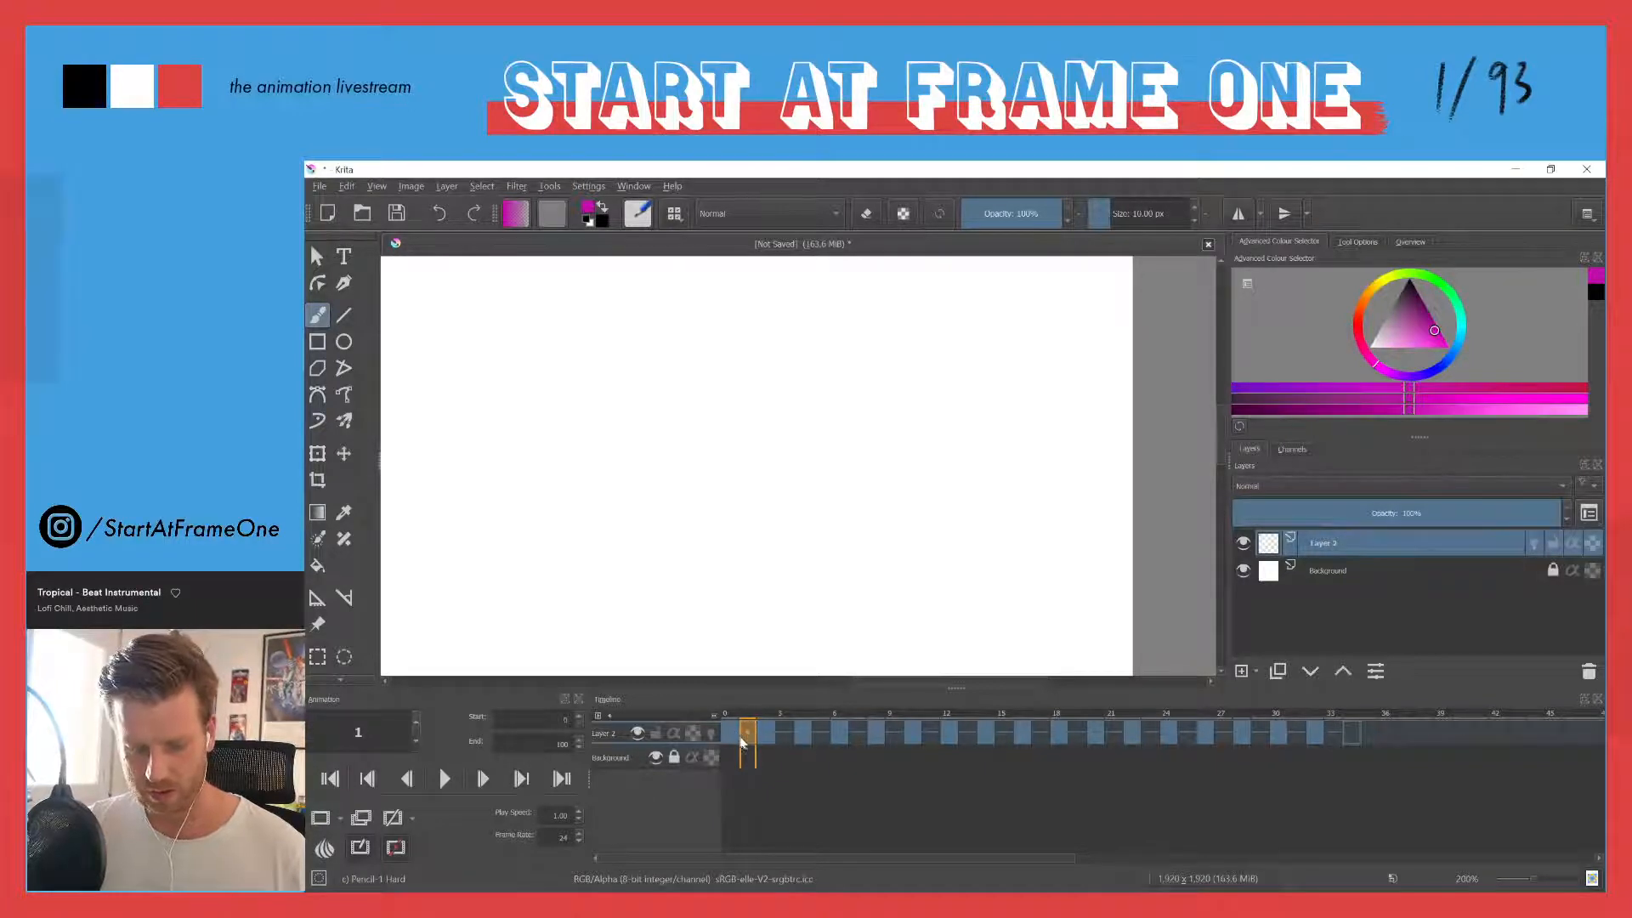
click(729, 736)
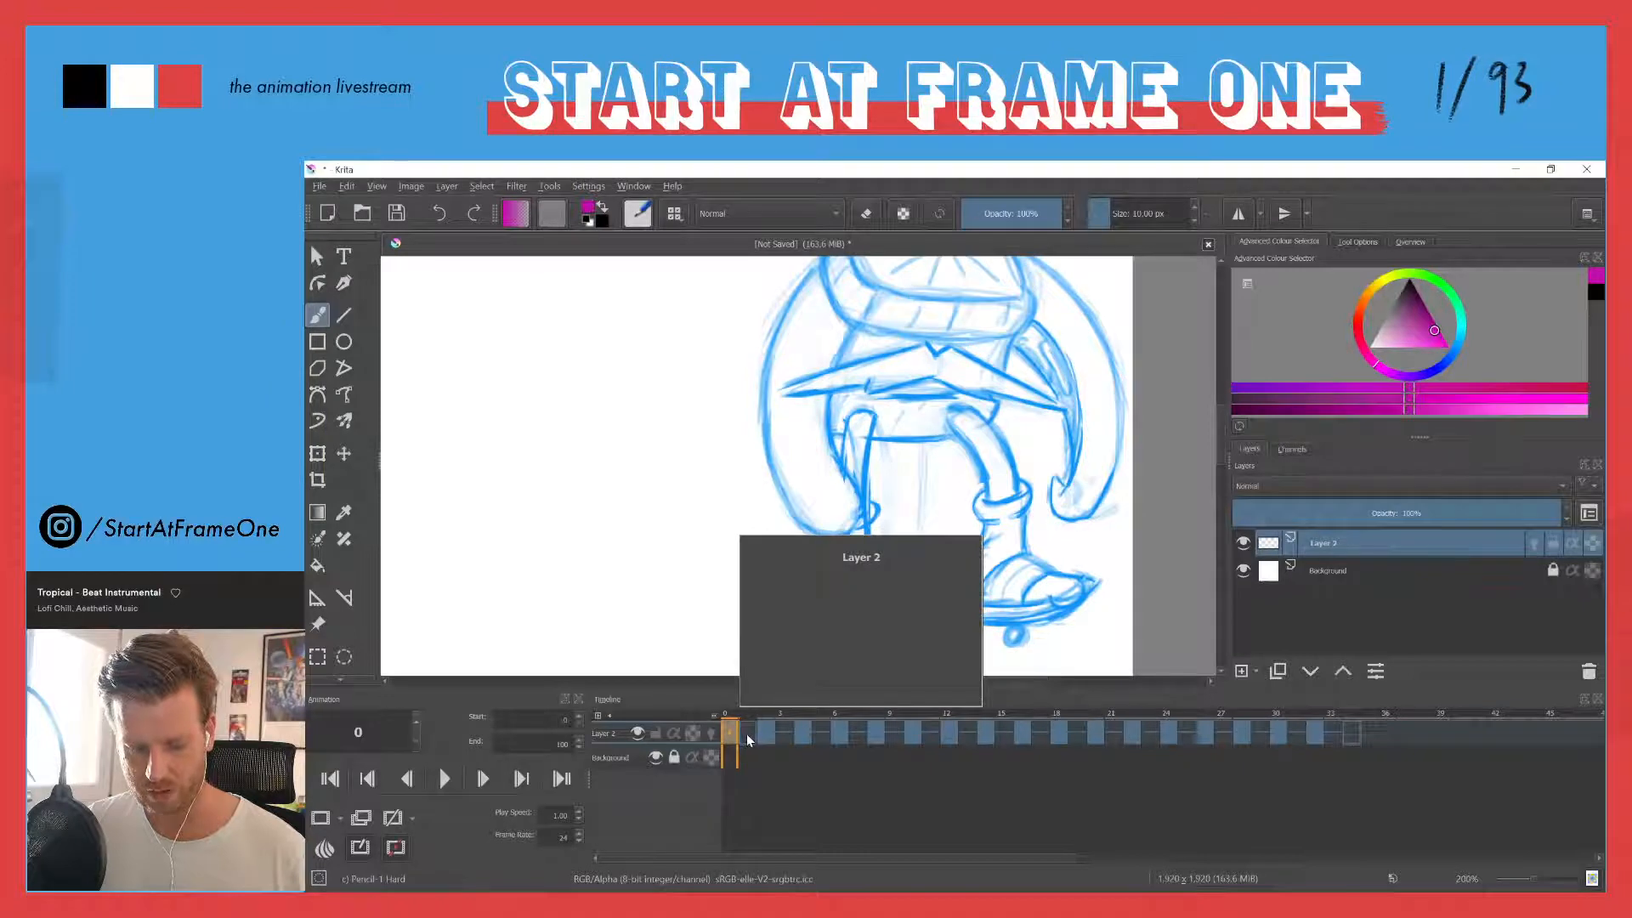
click(747, 738)
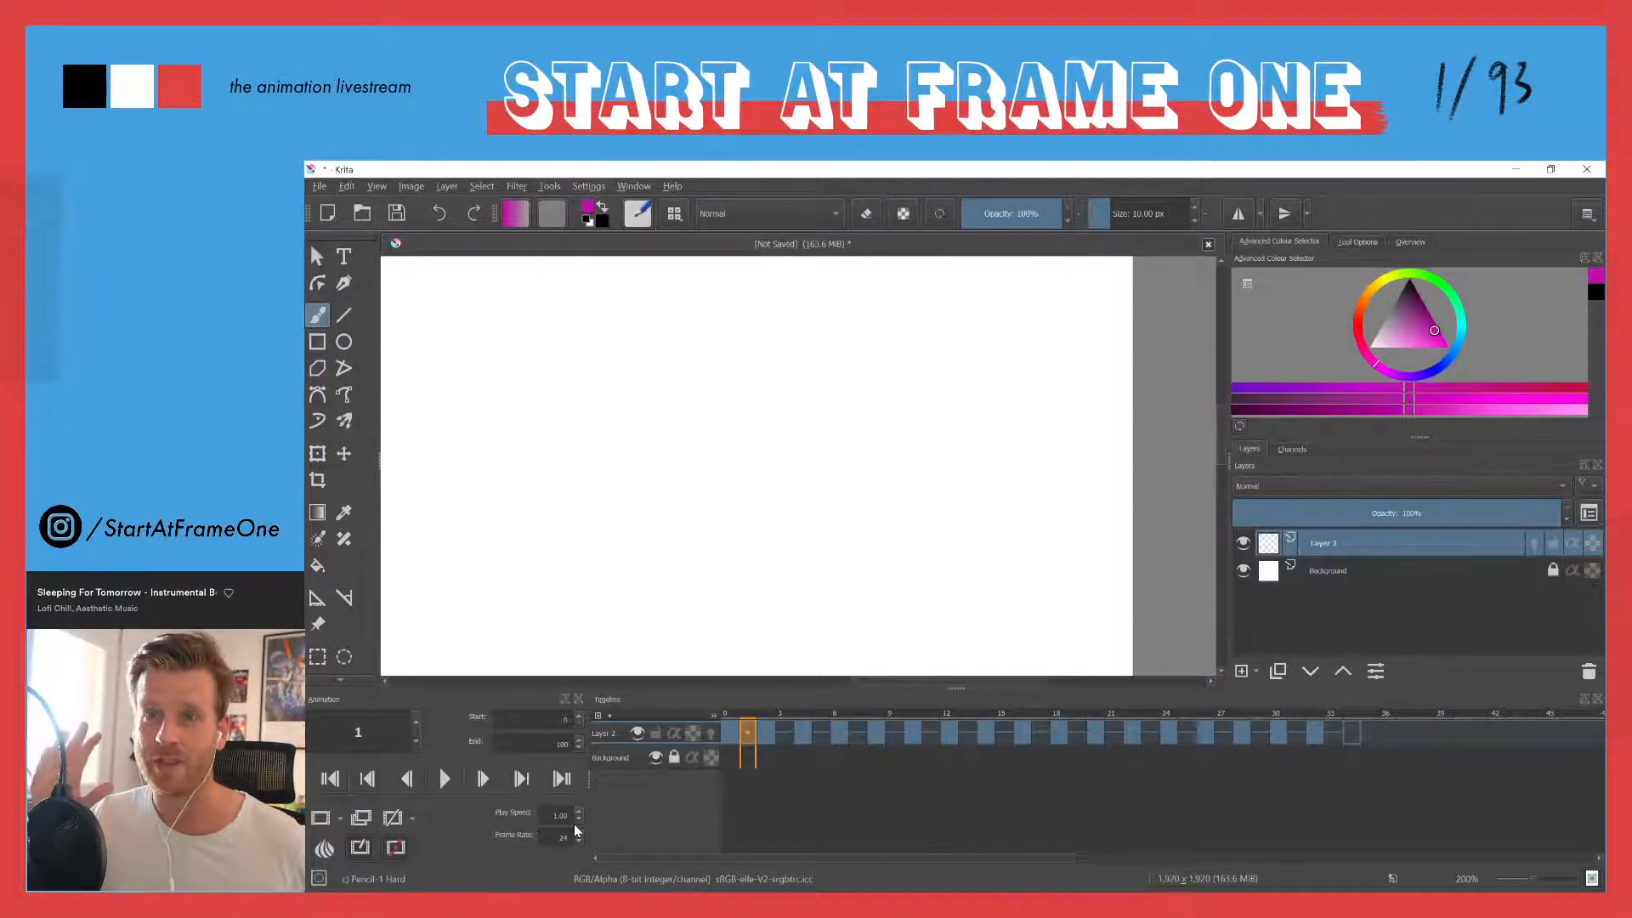
Step: Show the onion skin settings and enable onion skinning for the sketch layer
click(324, 849)
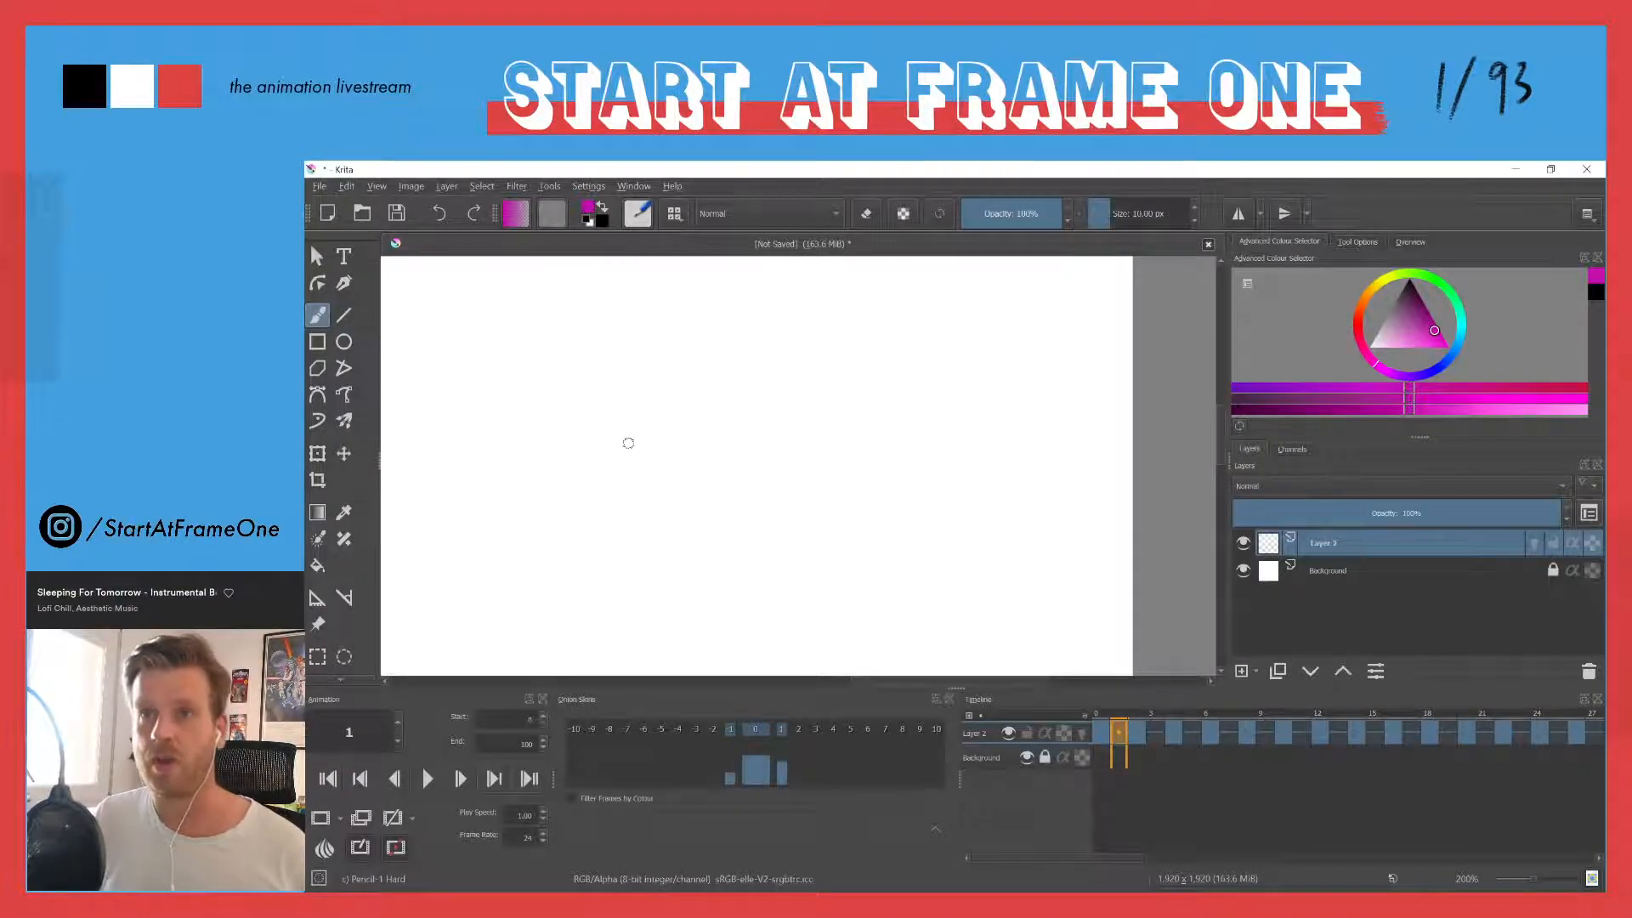
click(1082, 734)
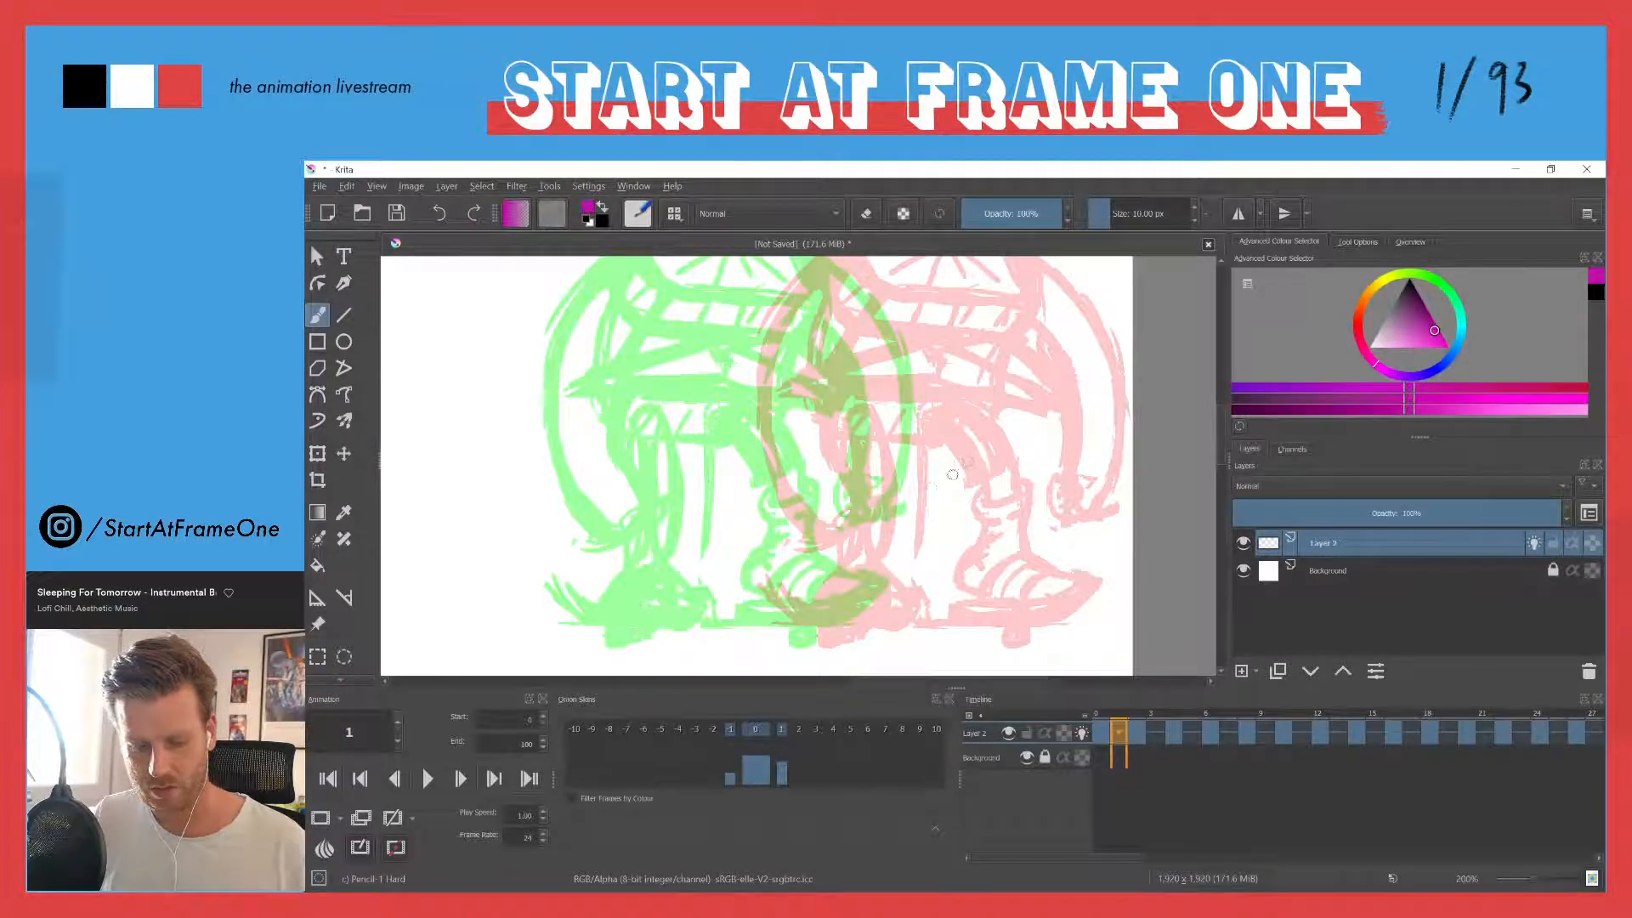
Step: Check the onion skins at frames 3, 5 and 6, and return to the blank frame 1 with the skater in view
click(1156, 710)
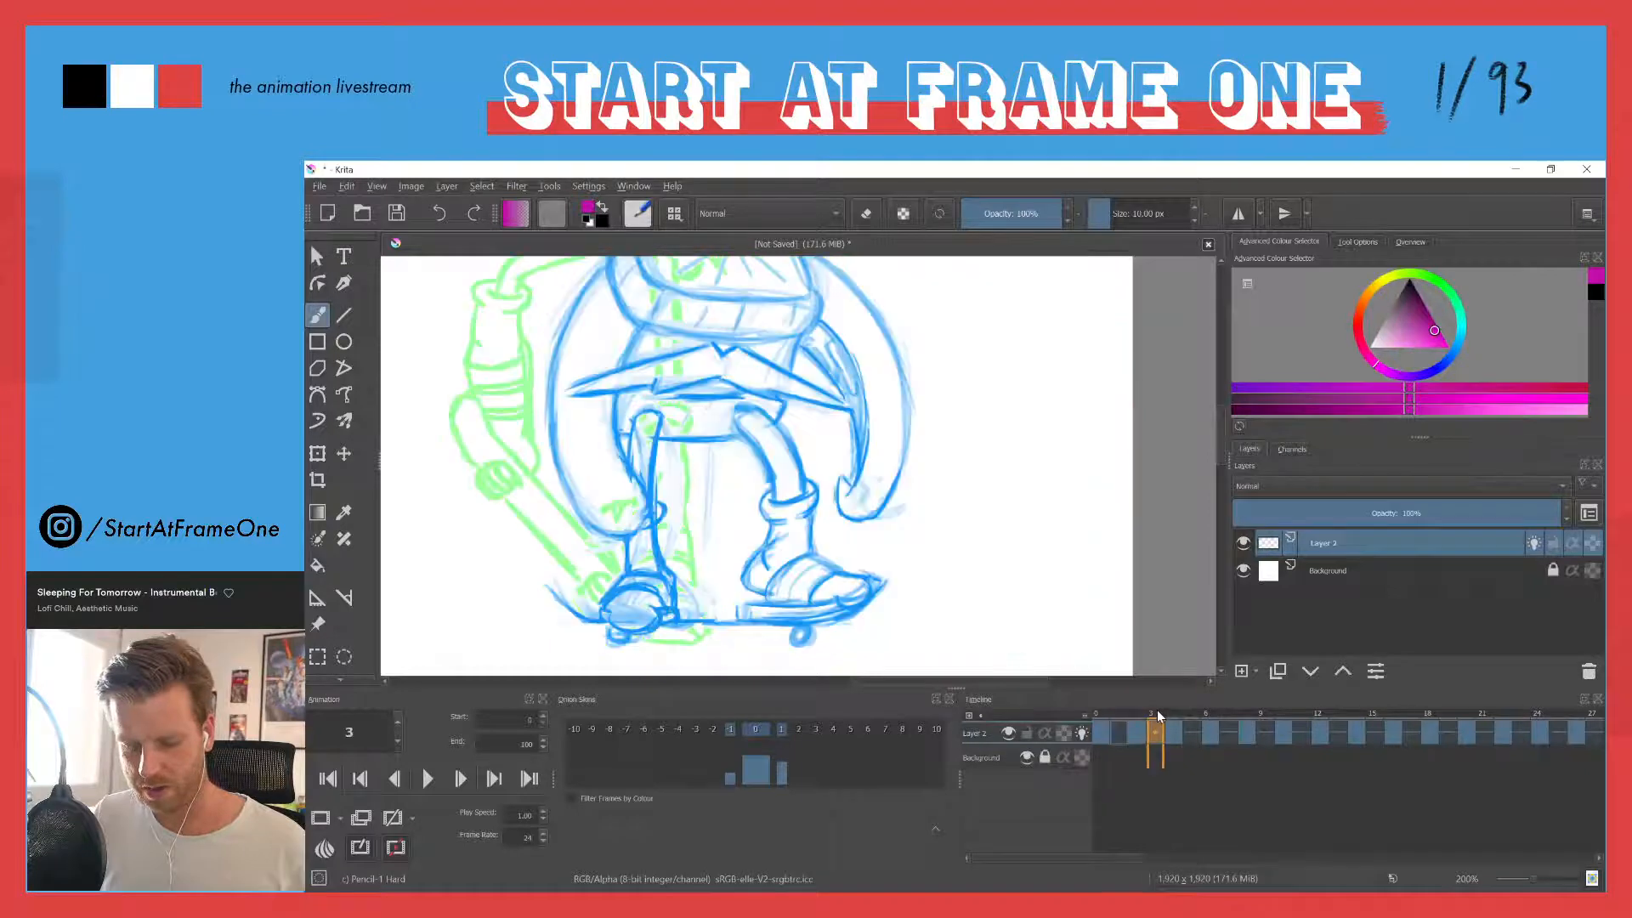
click(1193, 709)
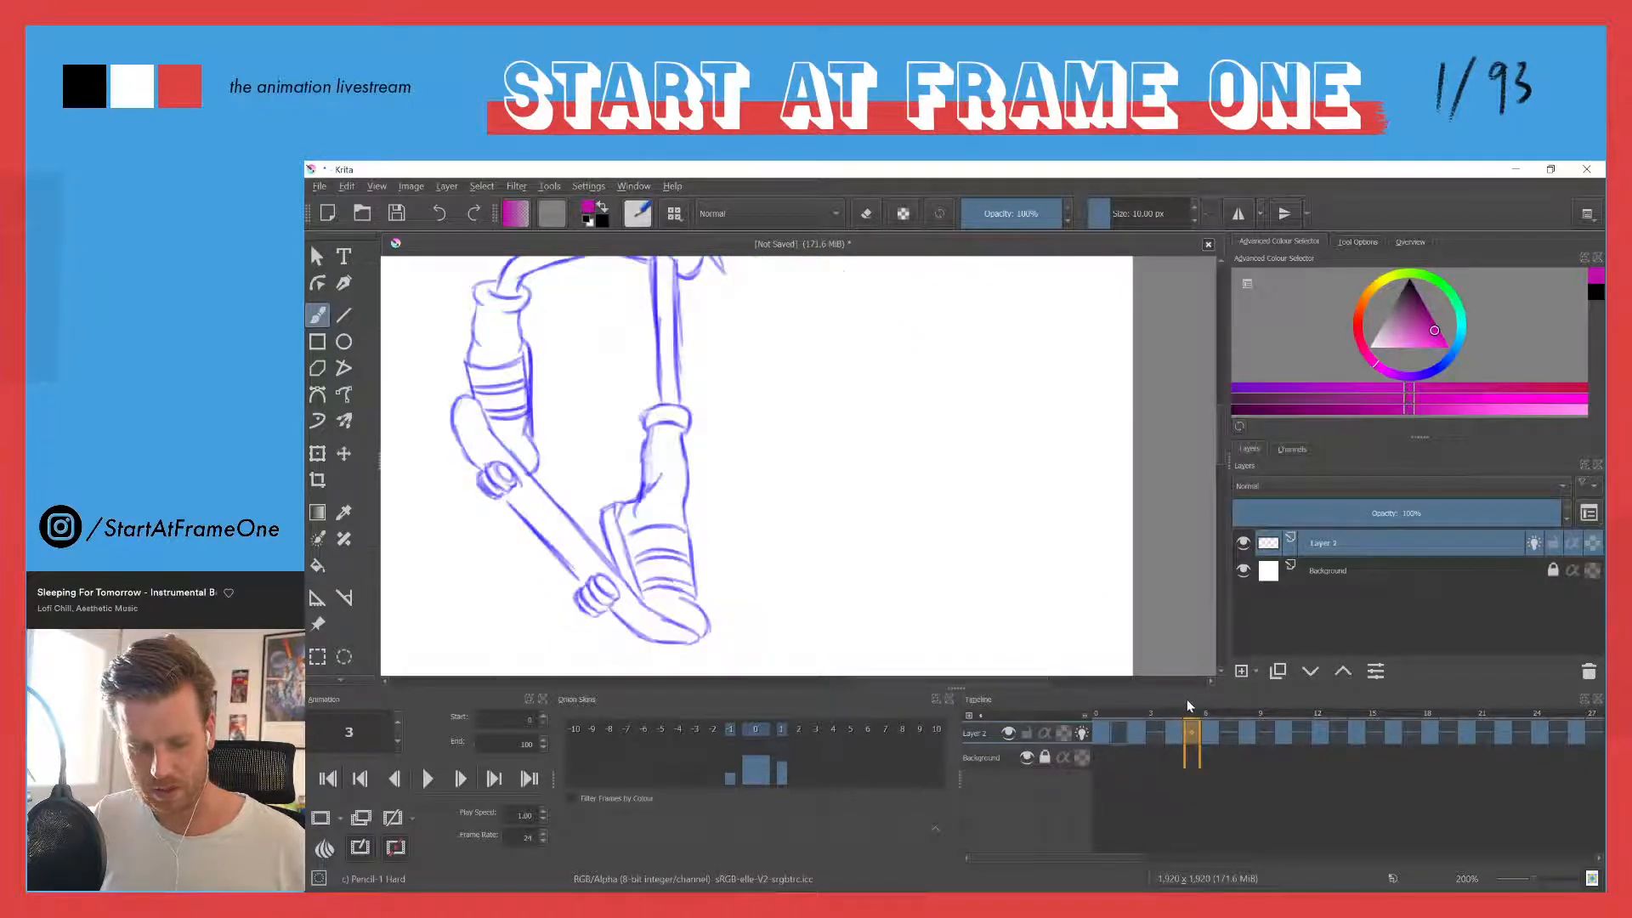
click(1161, 709)
click(1189, 707)
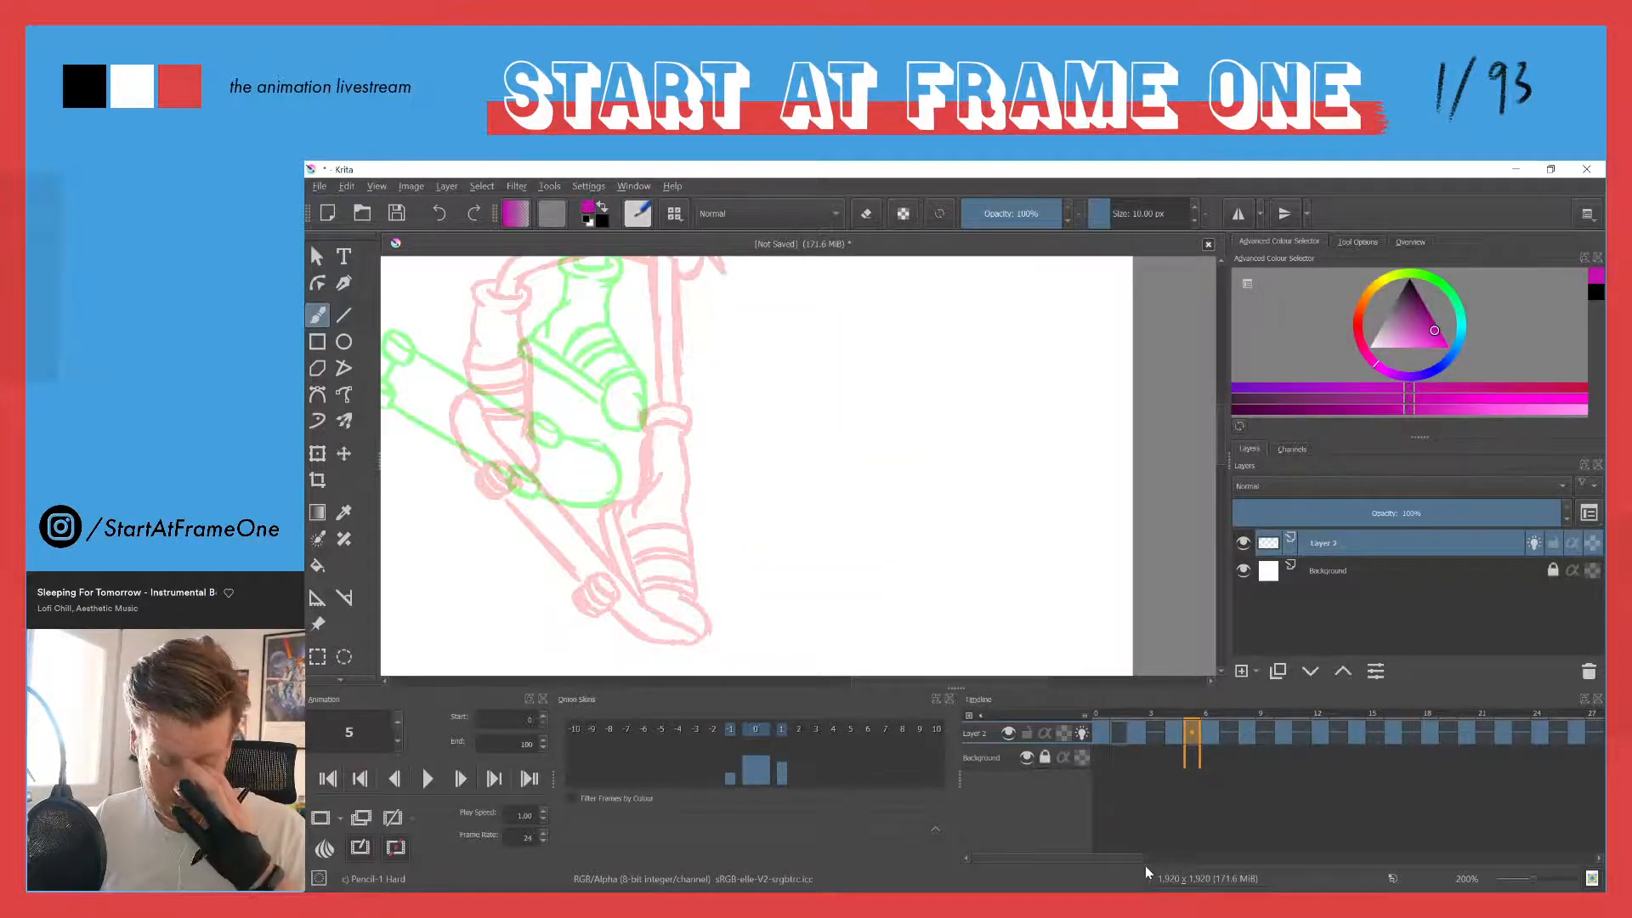
mouse_move(500, 388)
mouse_down()
mouse_move(663, 476)
mouse_move(763, 572)
mouse_up()
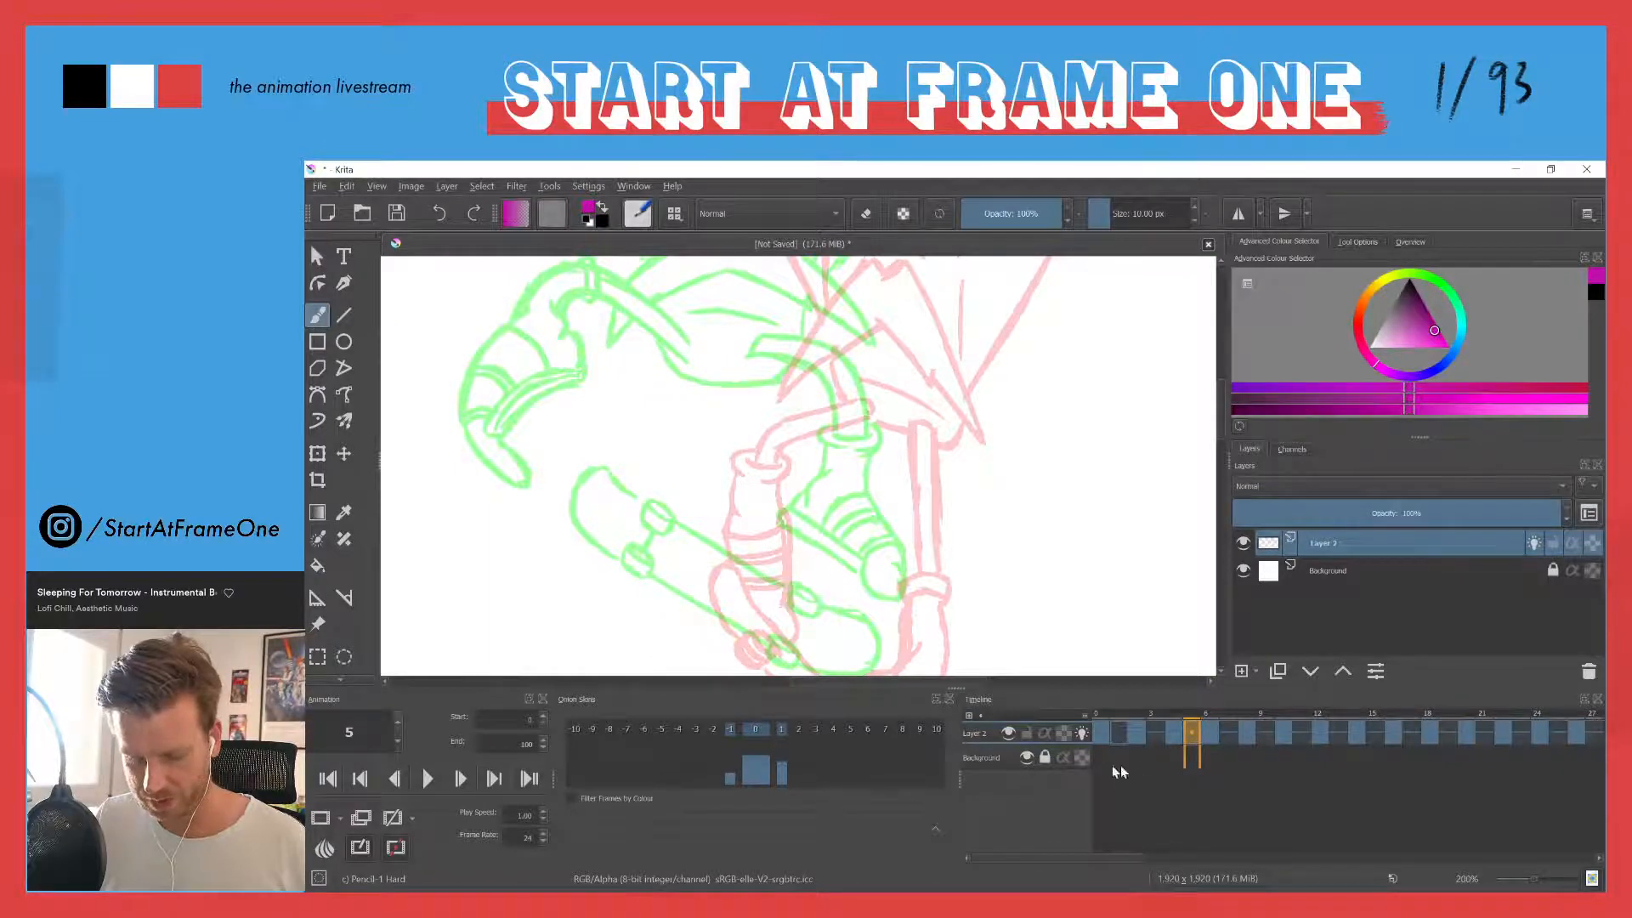
click(1210, 714)
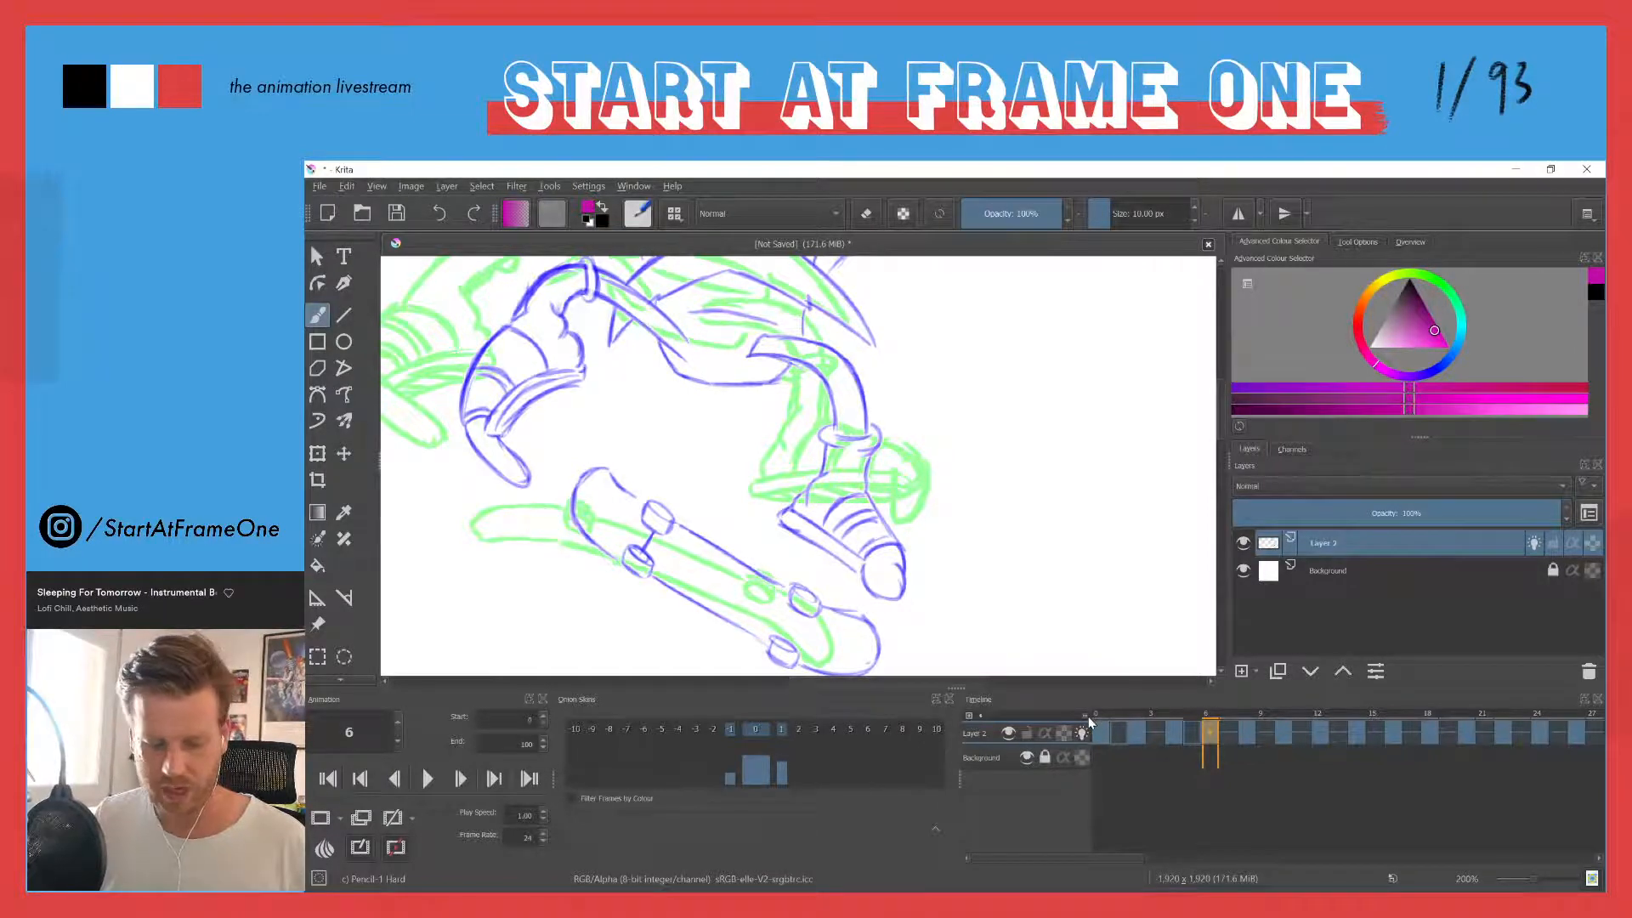
drag(1100, 711, 1122, 714)
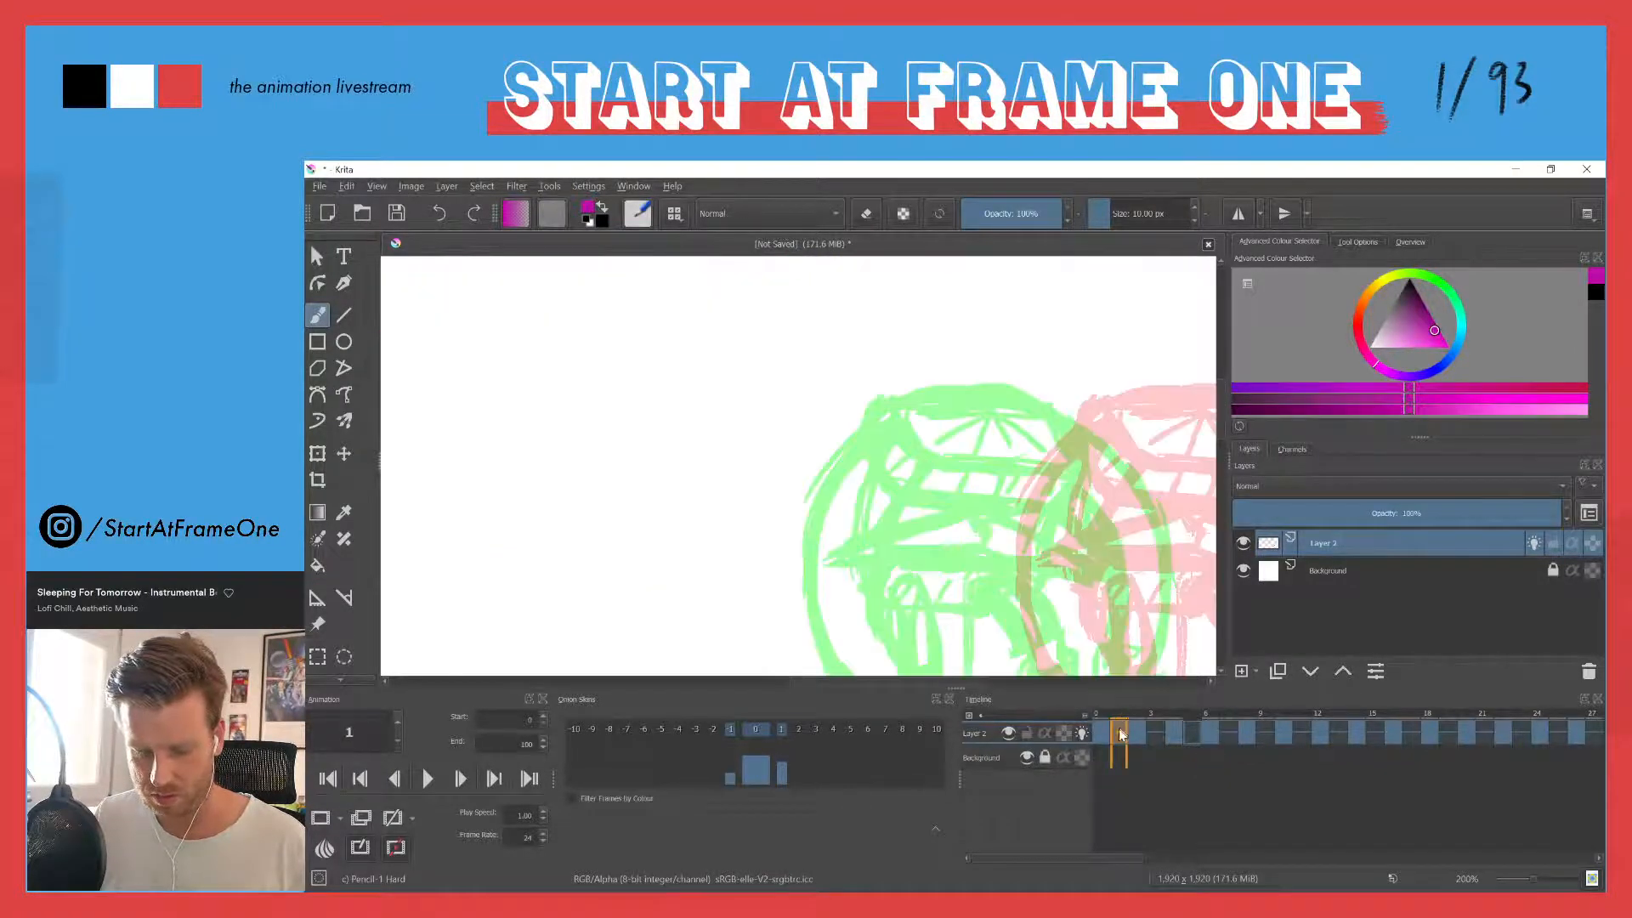
drag(748, 463, 524, 378)
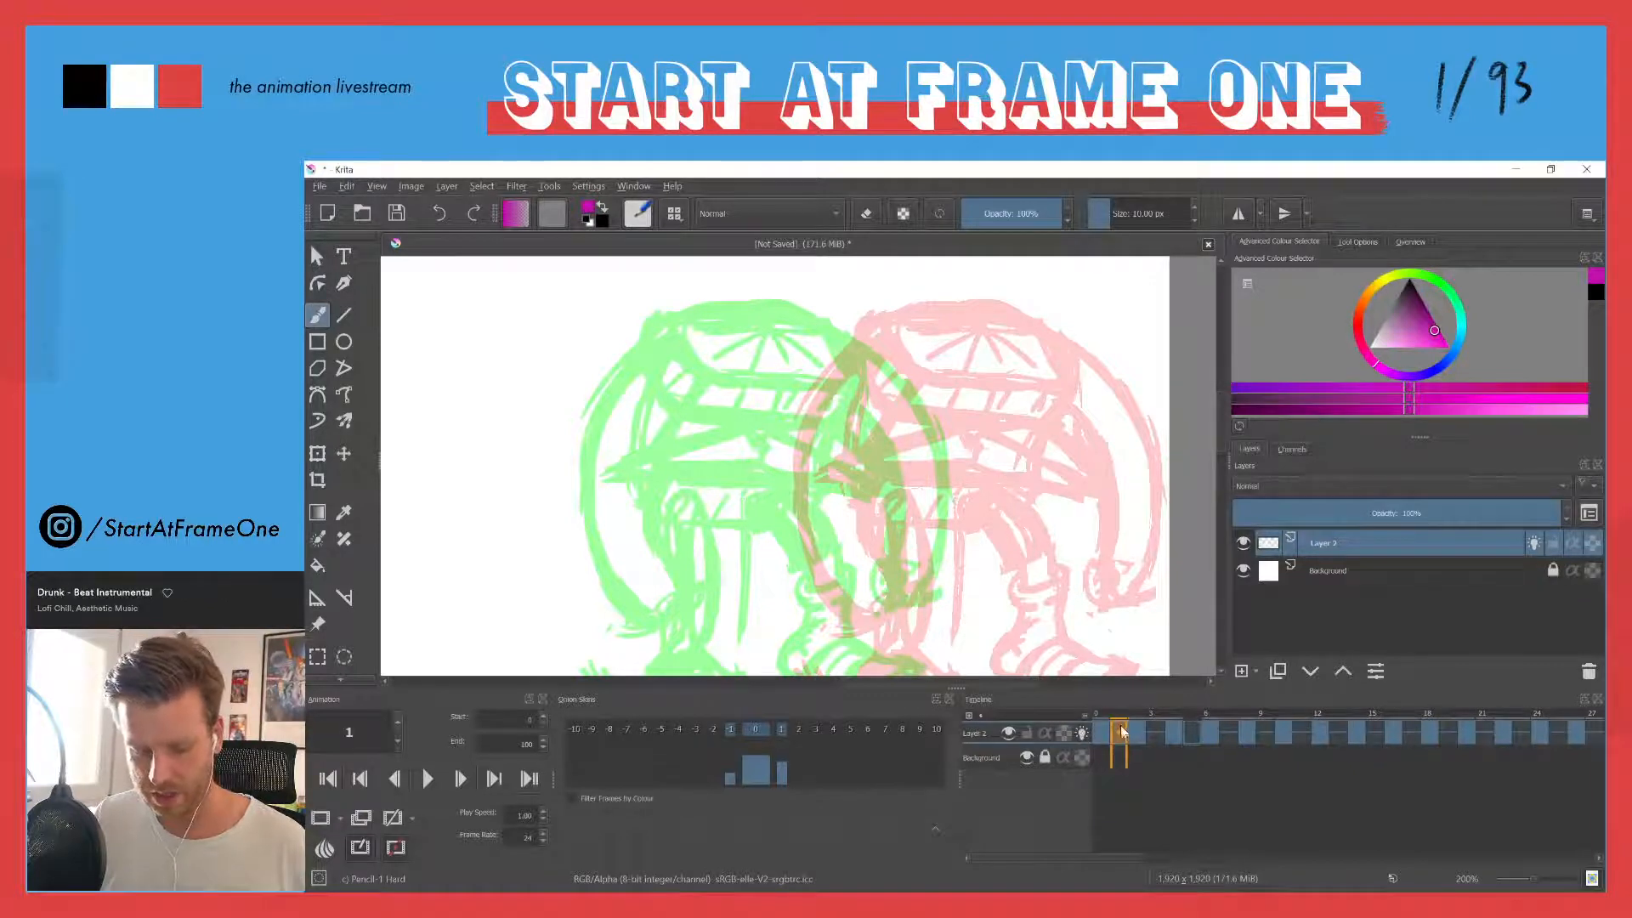
Step: Try hiding and strengthening the previous frame's onion skin, and settle on similarly low opacities for the previous and next frames
click(783, 764)
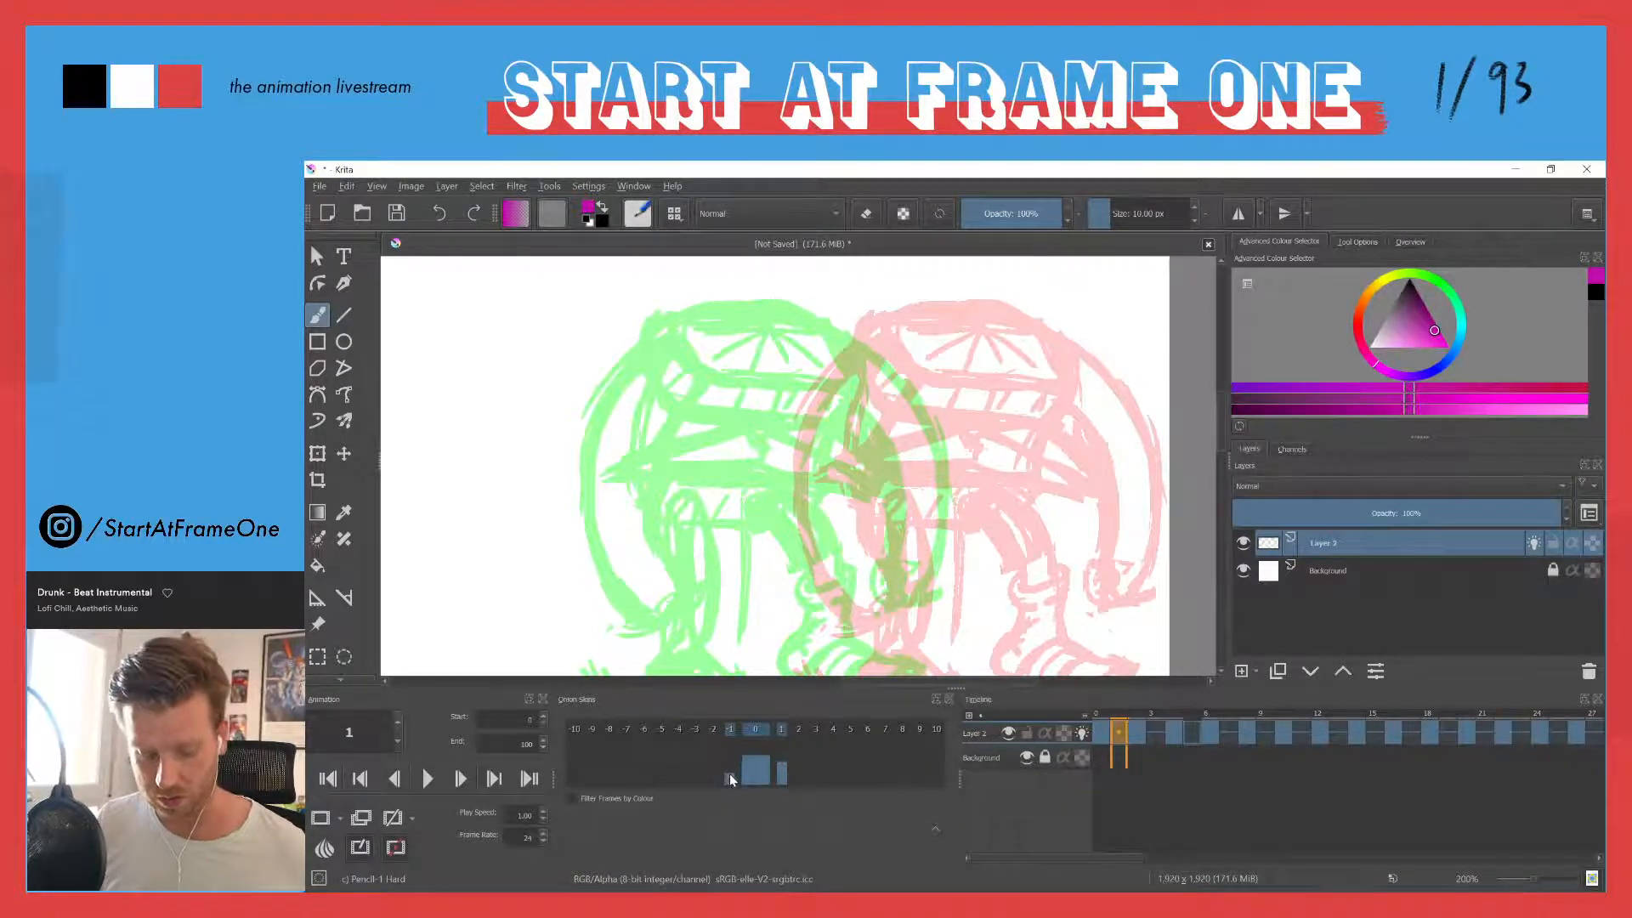
drag(731, 779, 728, 784)
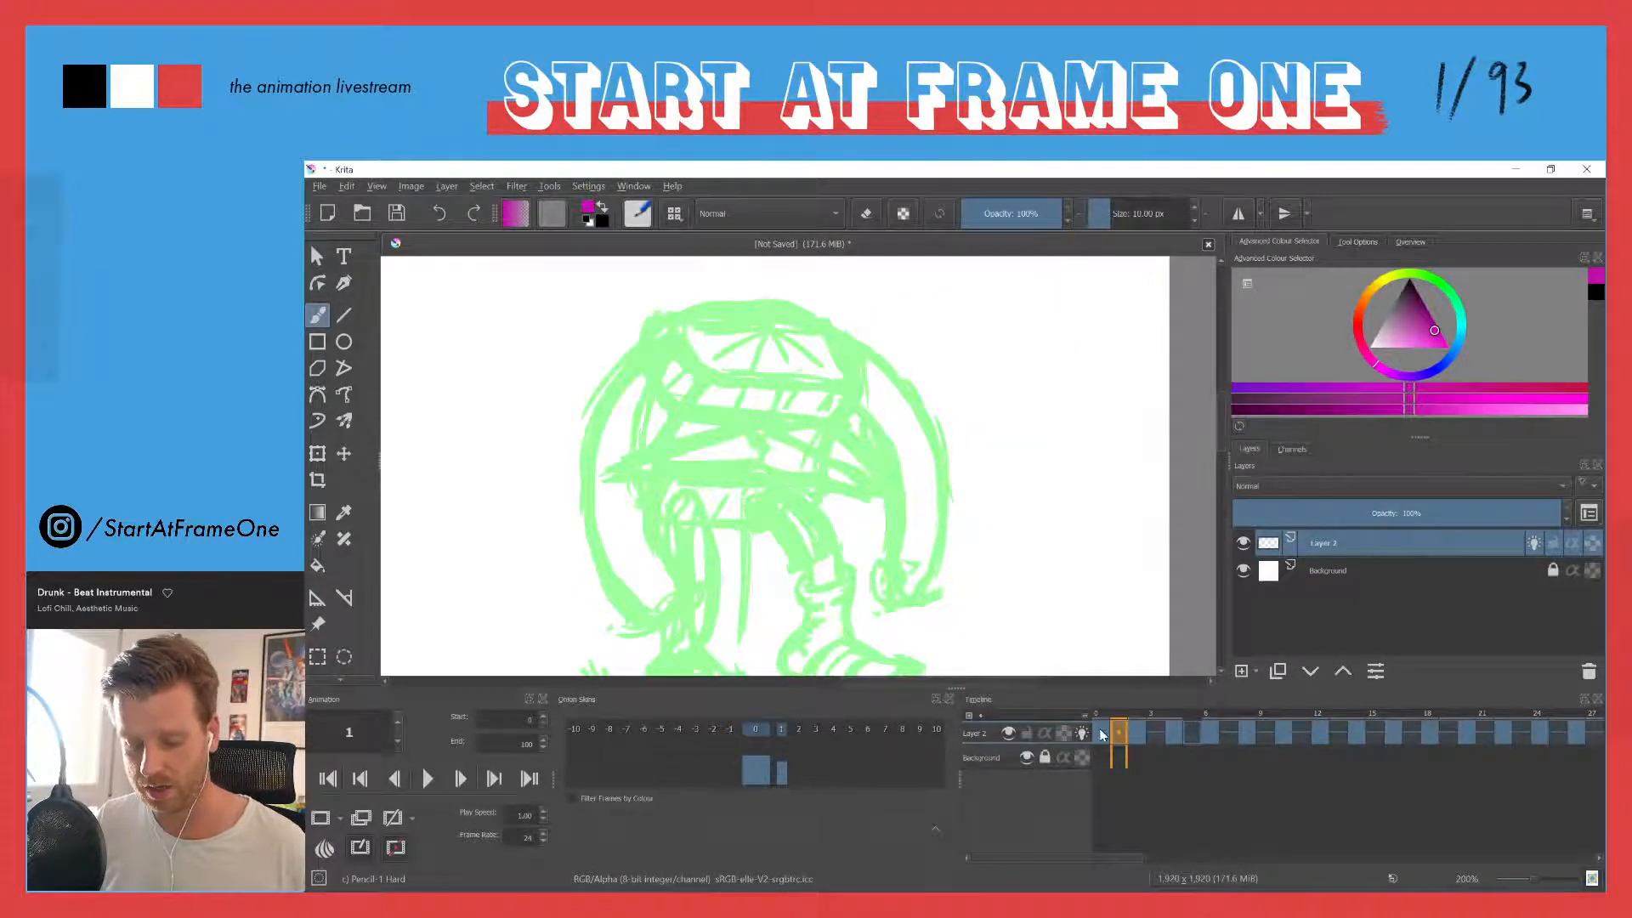
drag(733, 779, 730, 745)
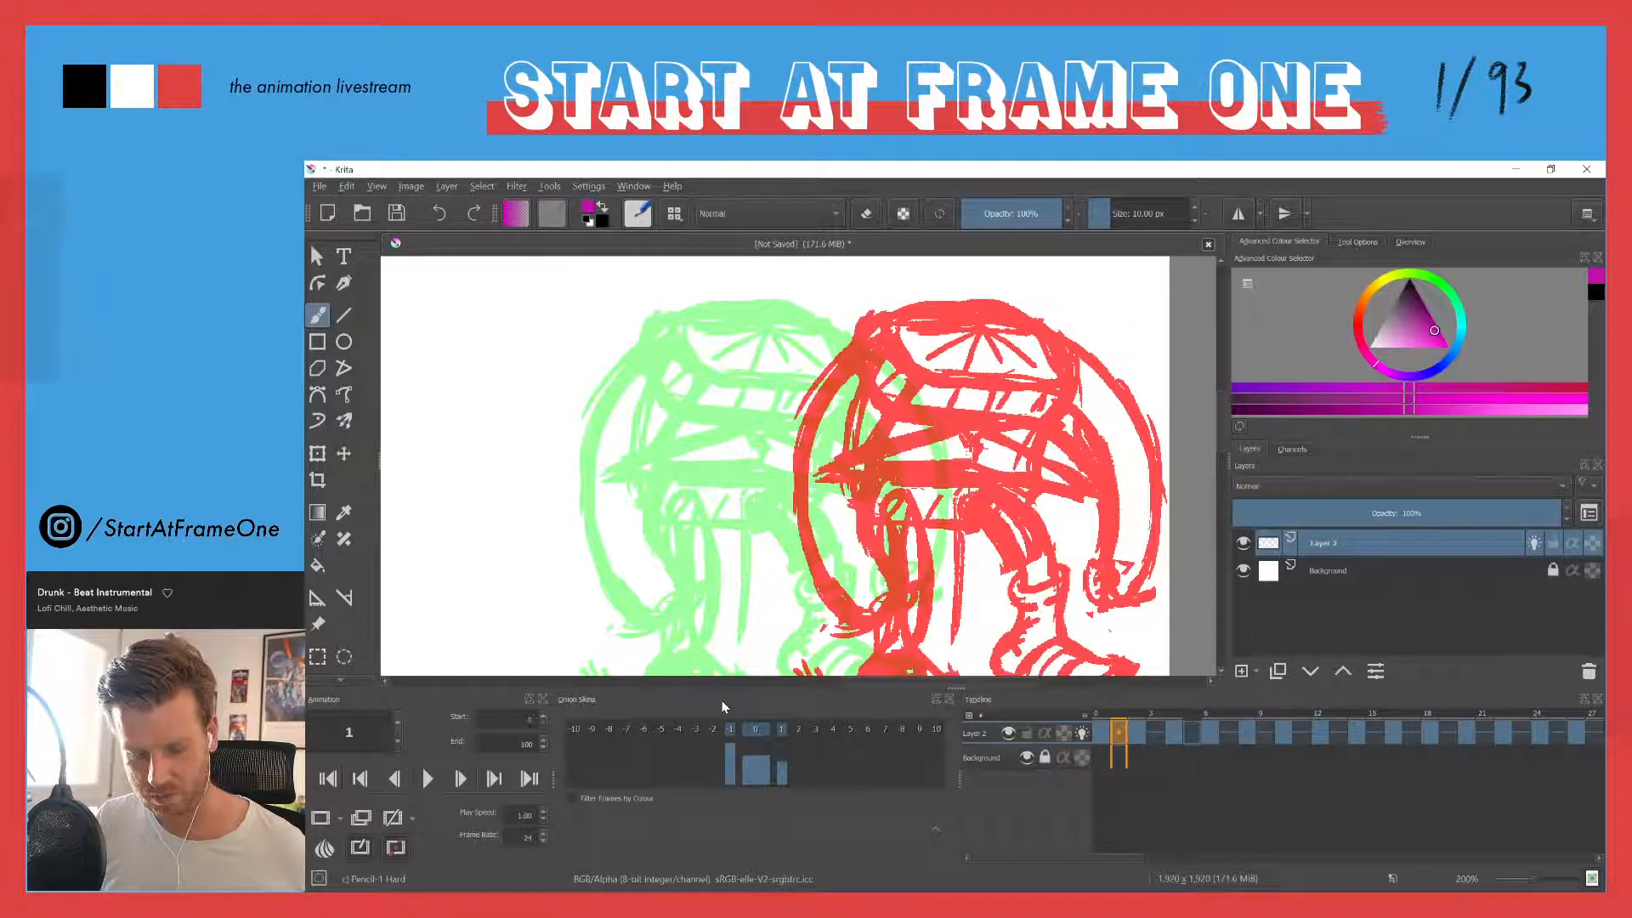
drag(727, 738, 731, 779)
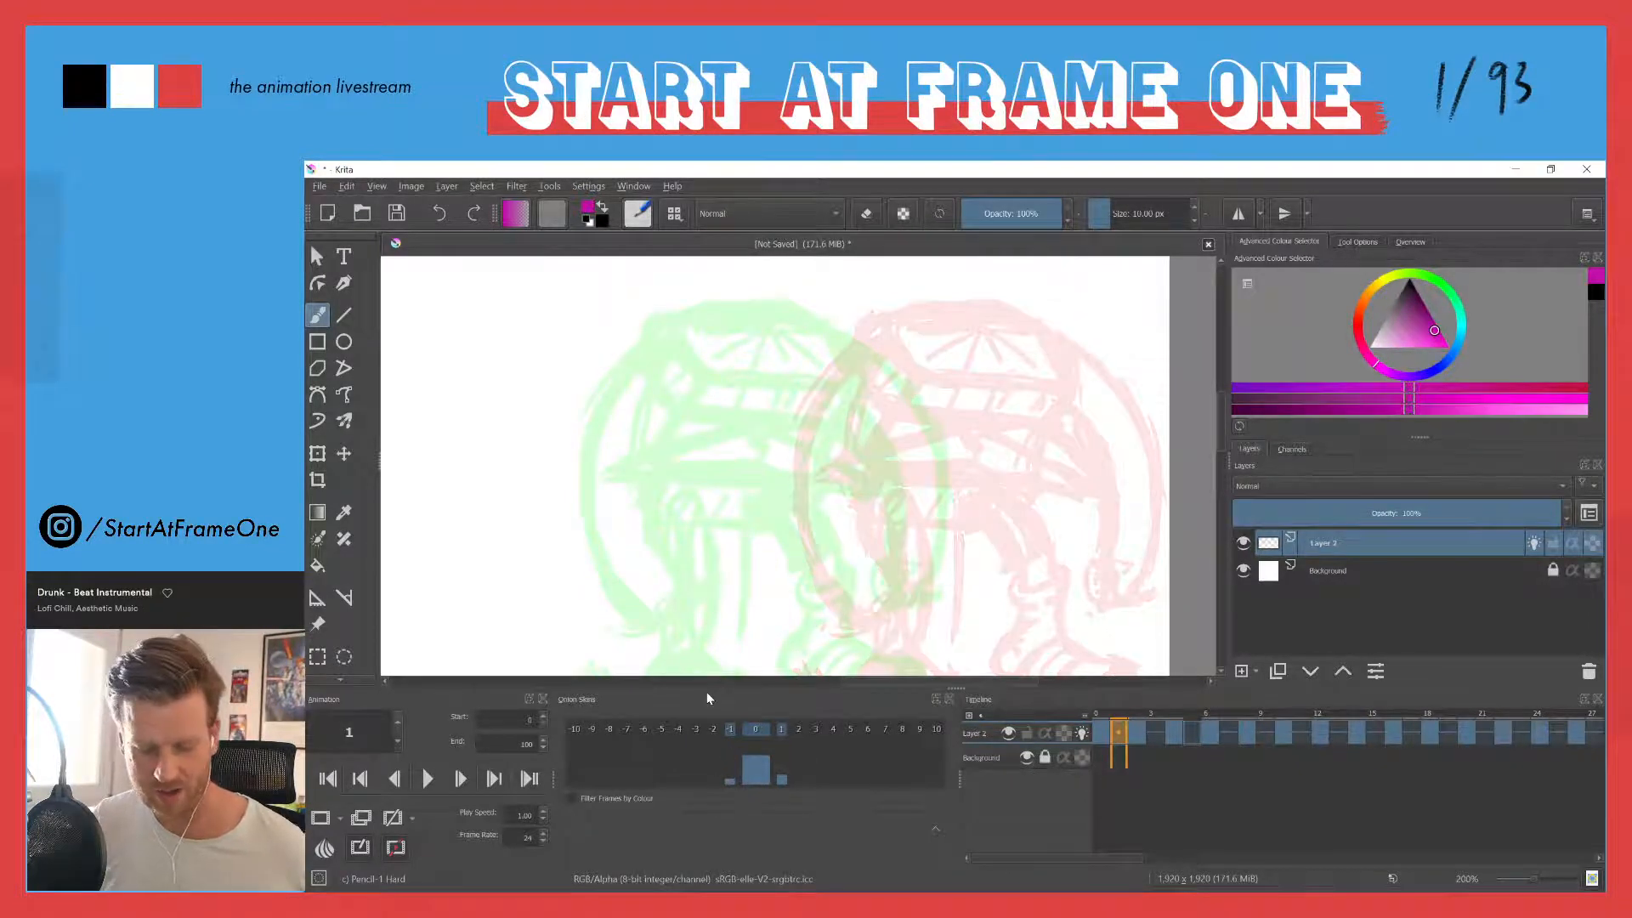
drag(731, 780, 782, 775)
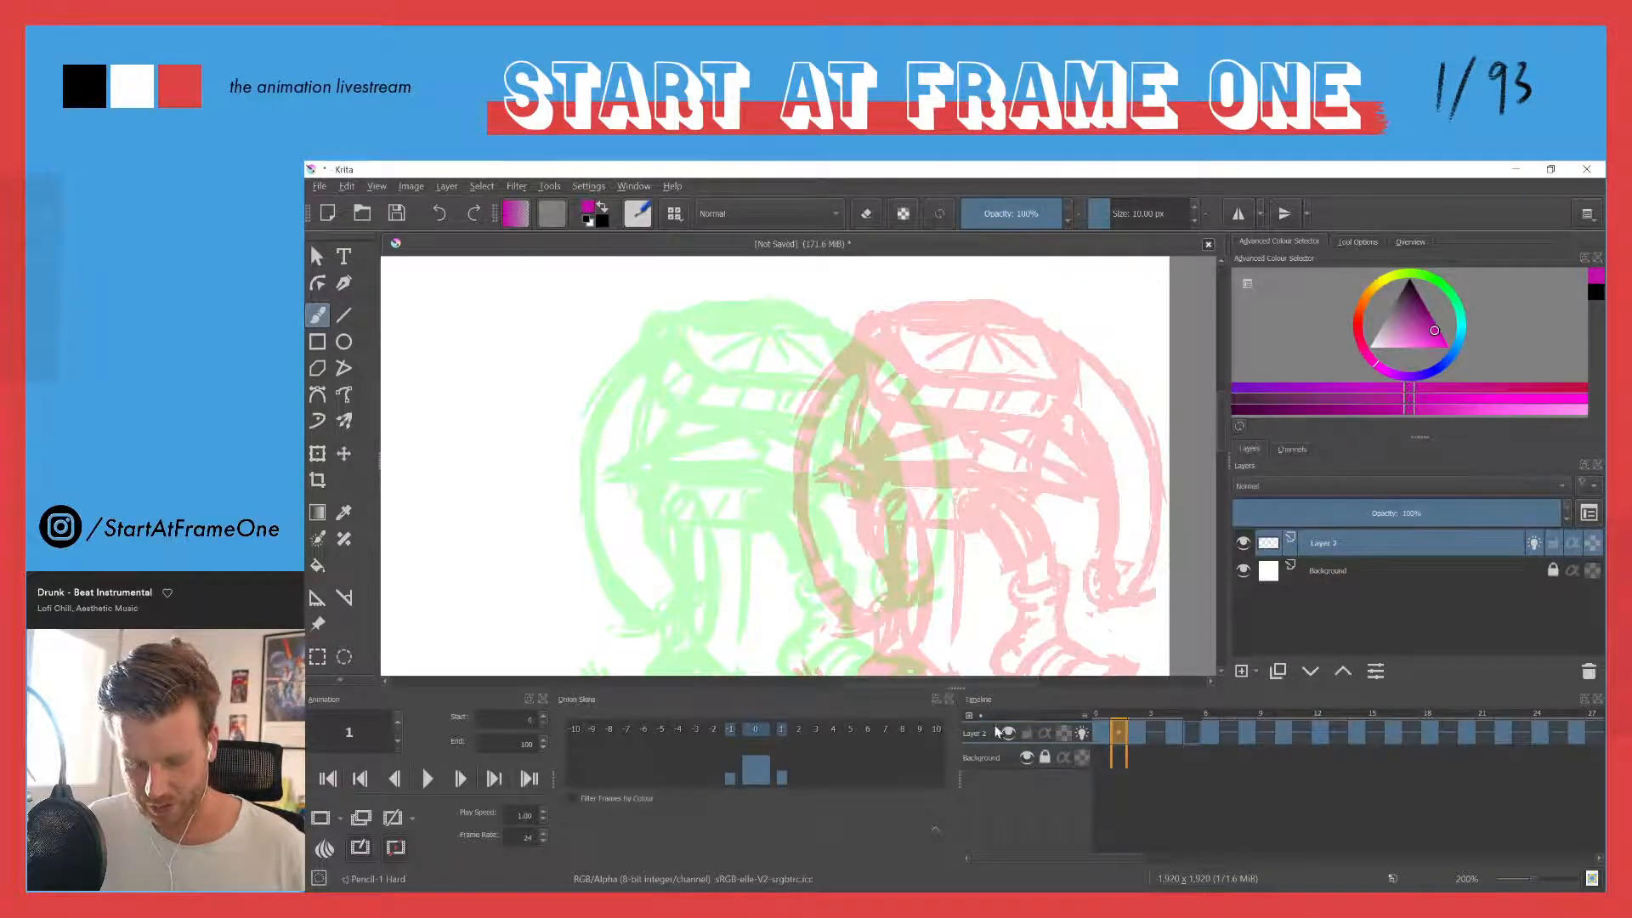
Step: Add the second following frame to the onion skins and make it fainter than the first following one
click(796, 729)
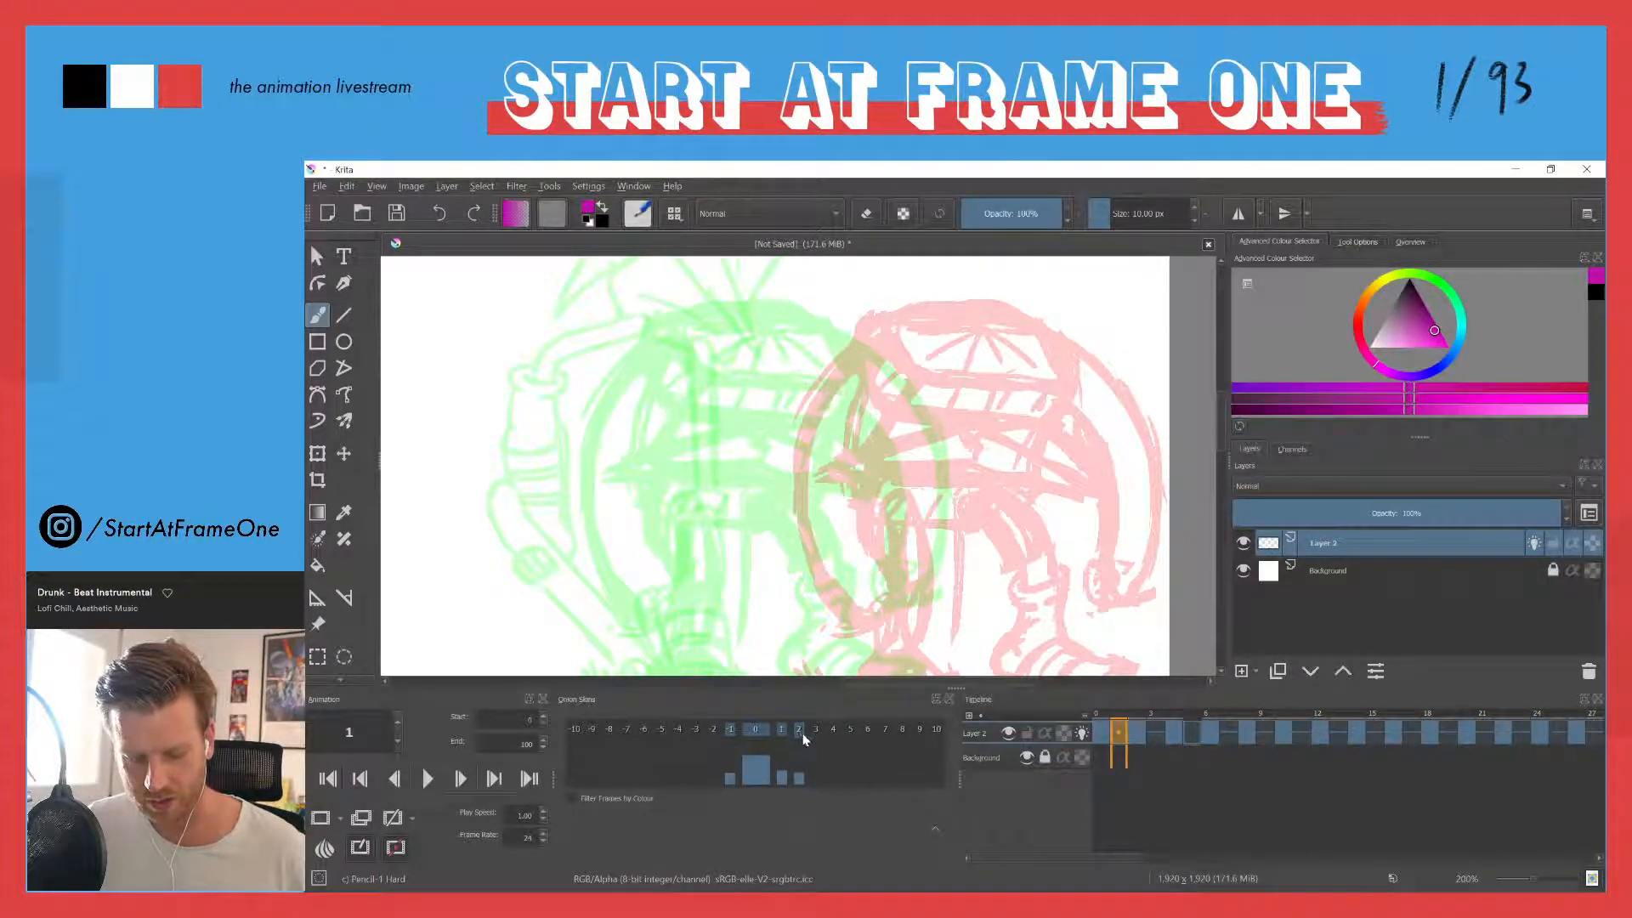
mouse_move(807, 783)
mouse_down()
mouse_move(905, 782)
mouse_move(778, 777)
mouse_up()
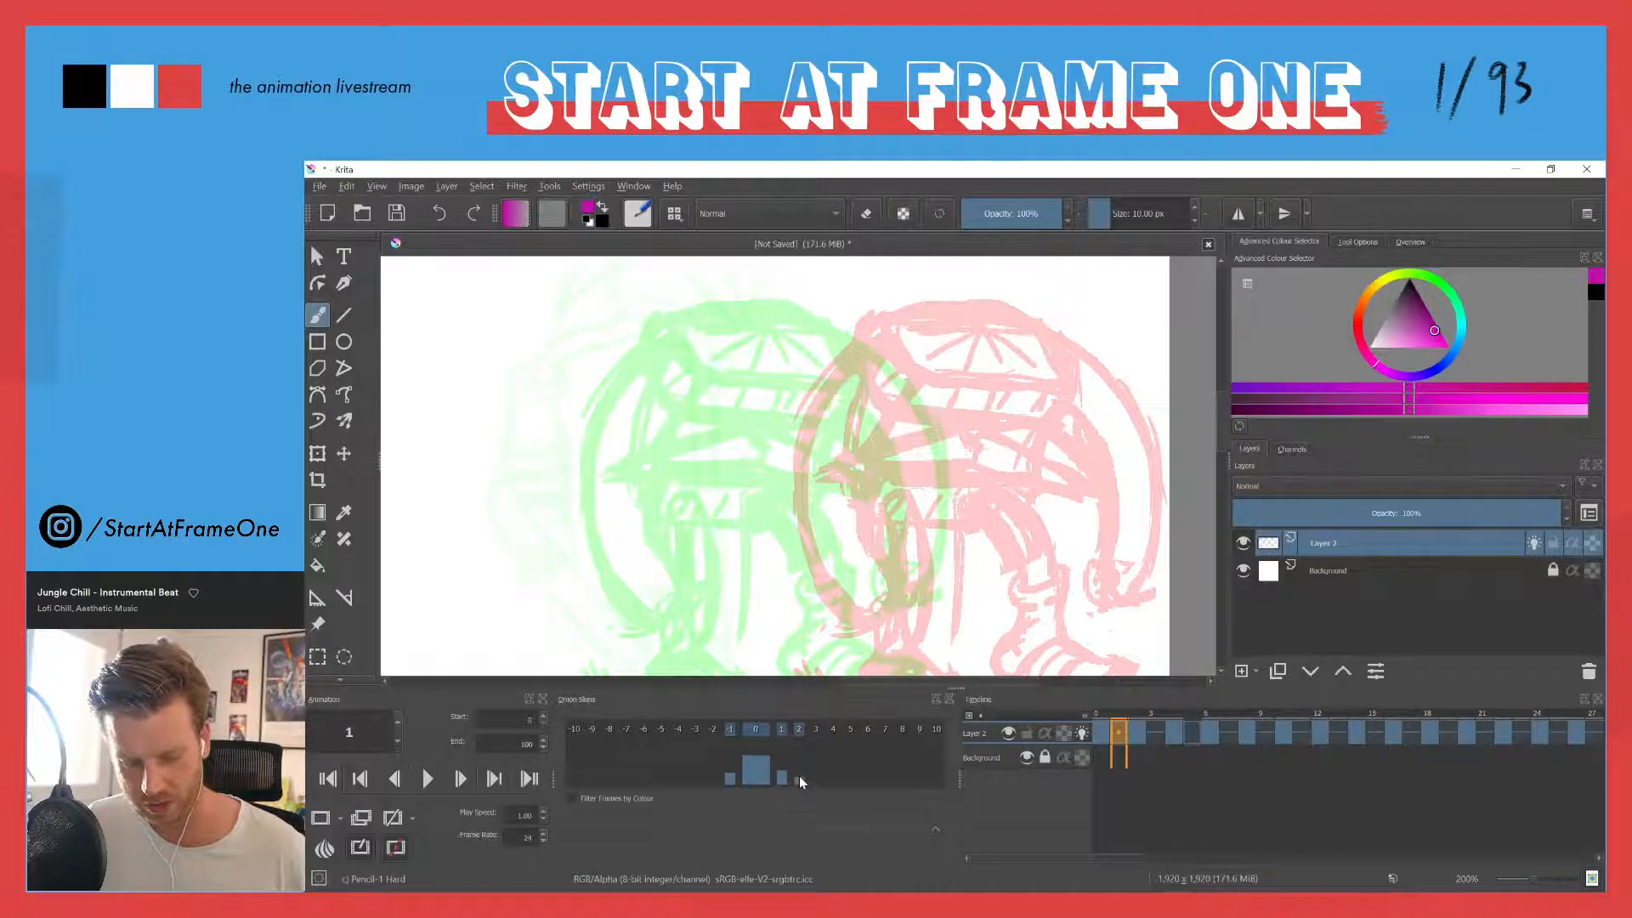
Step: Strengthen the second following frame's onion skin and try adding further following frames up to the tenth
drag(799, 777, 799, 757)
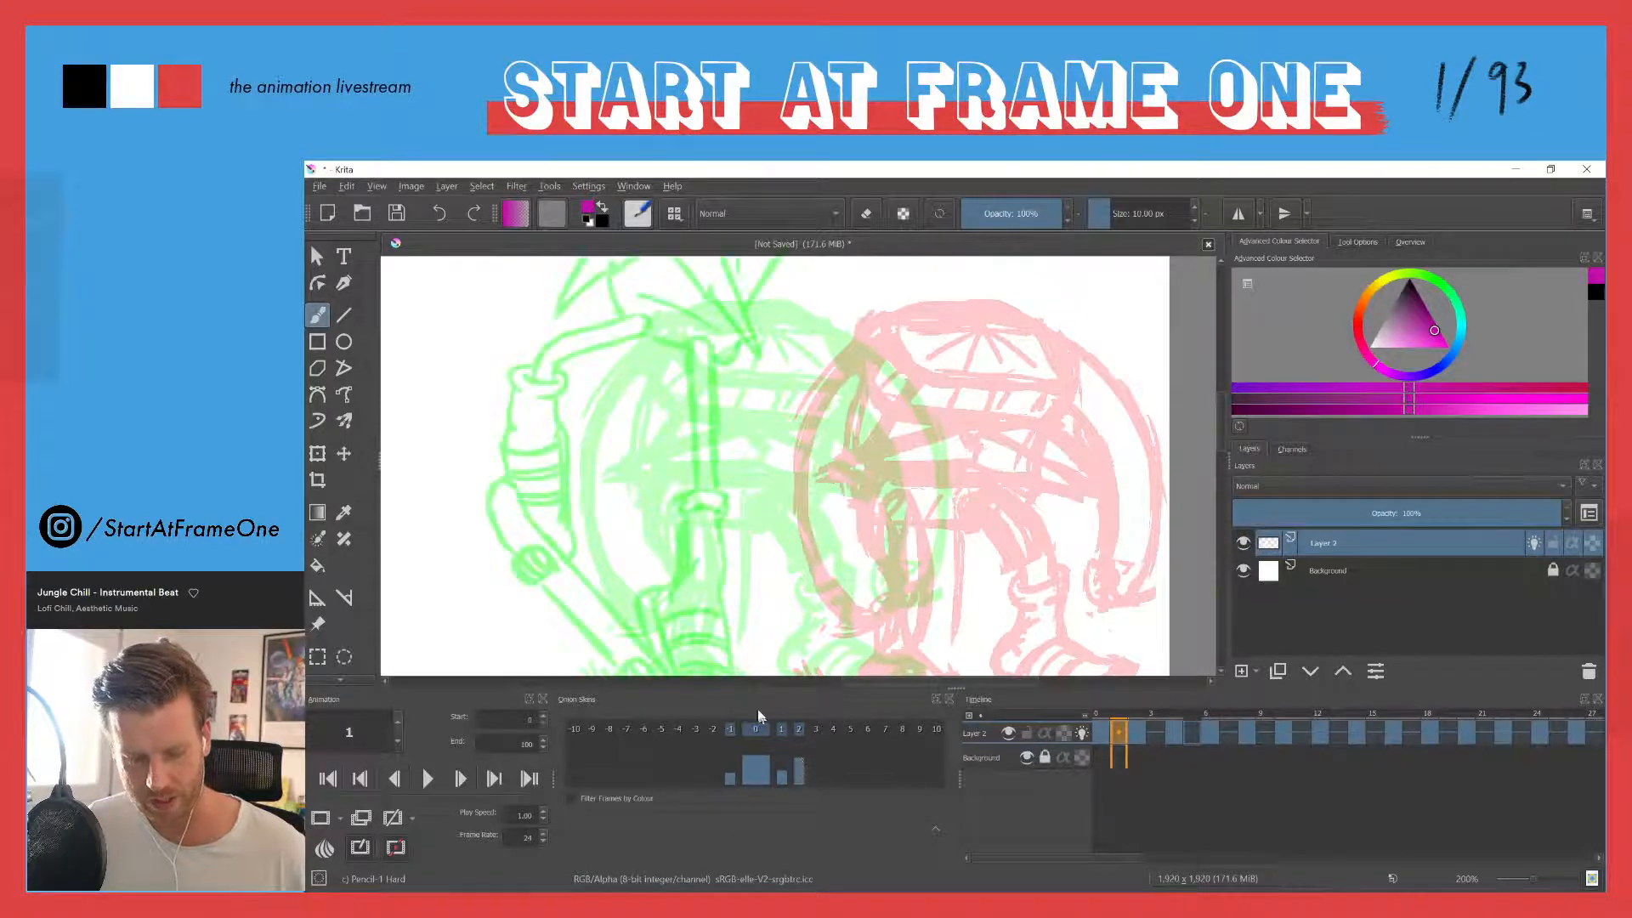
key(minus)
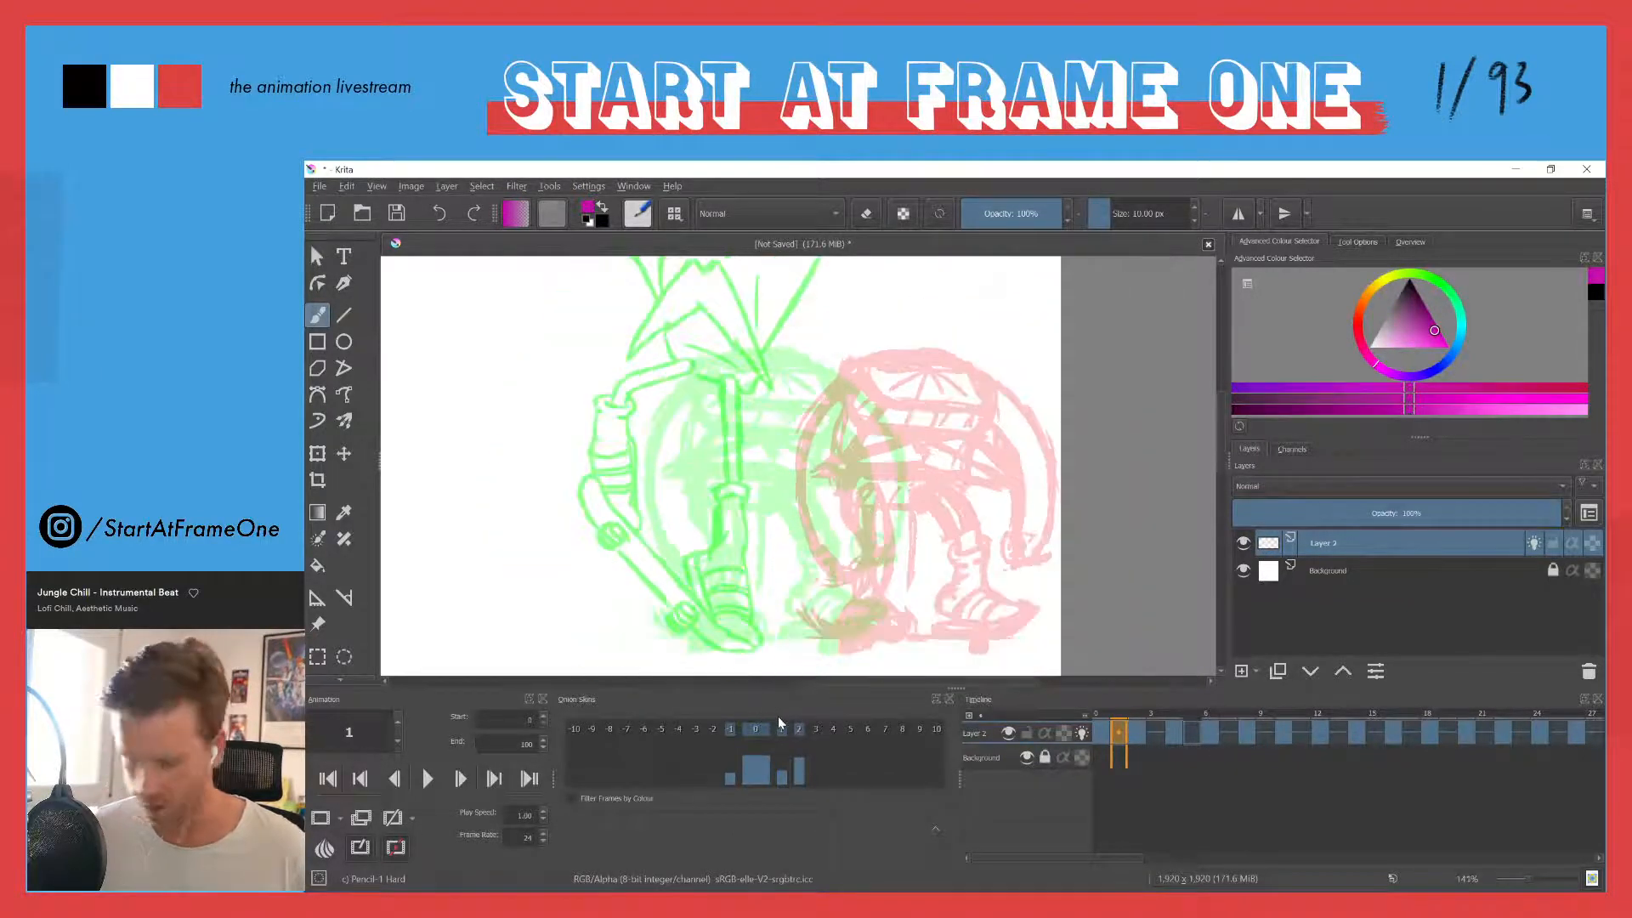
key(minus)
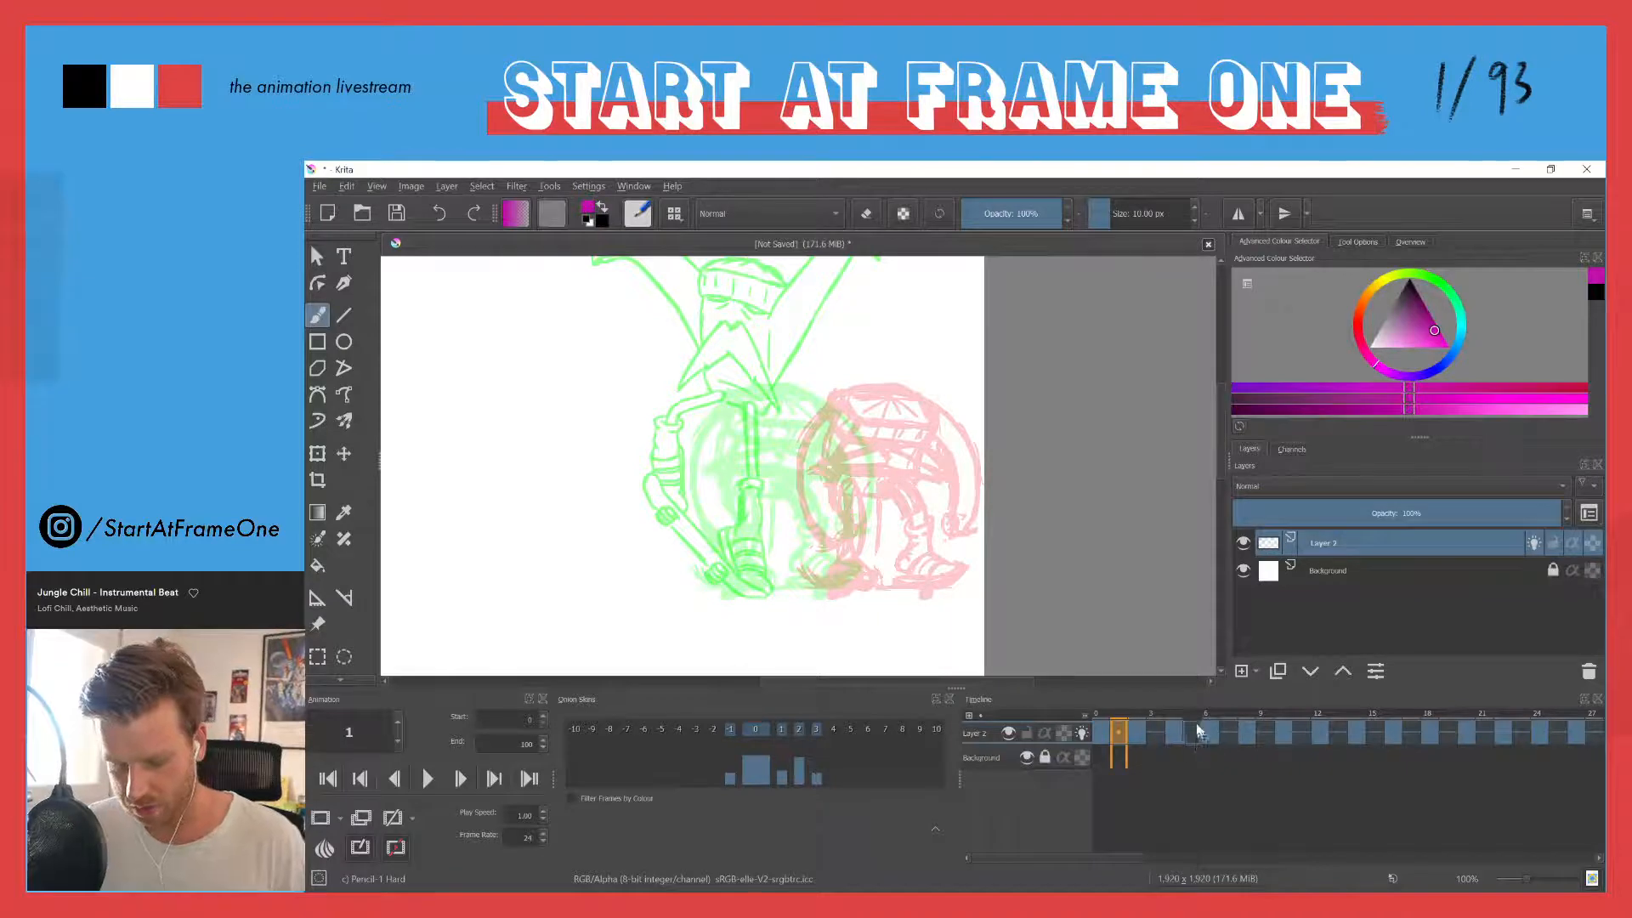
drag(834, 783, 832, 762)
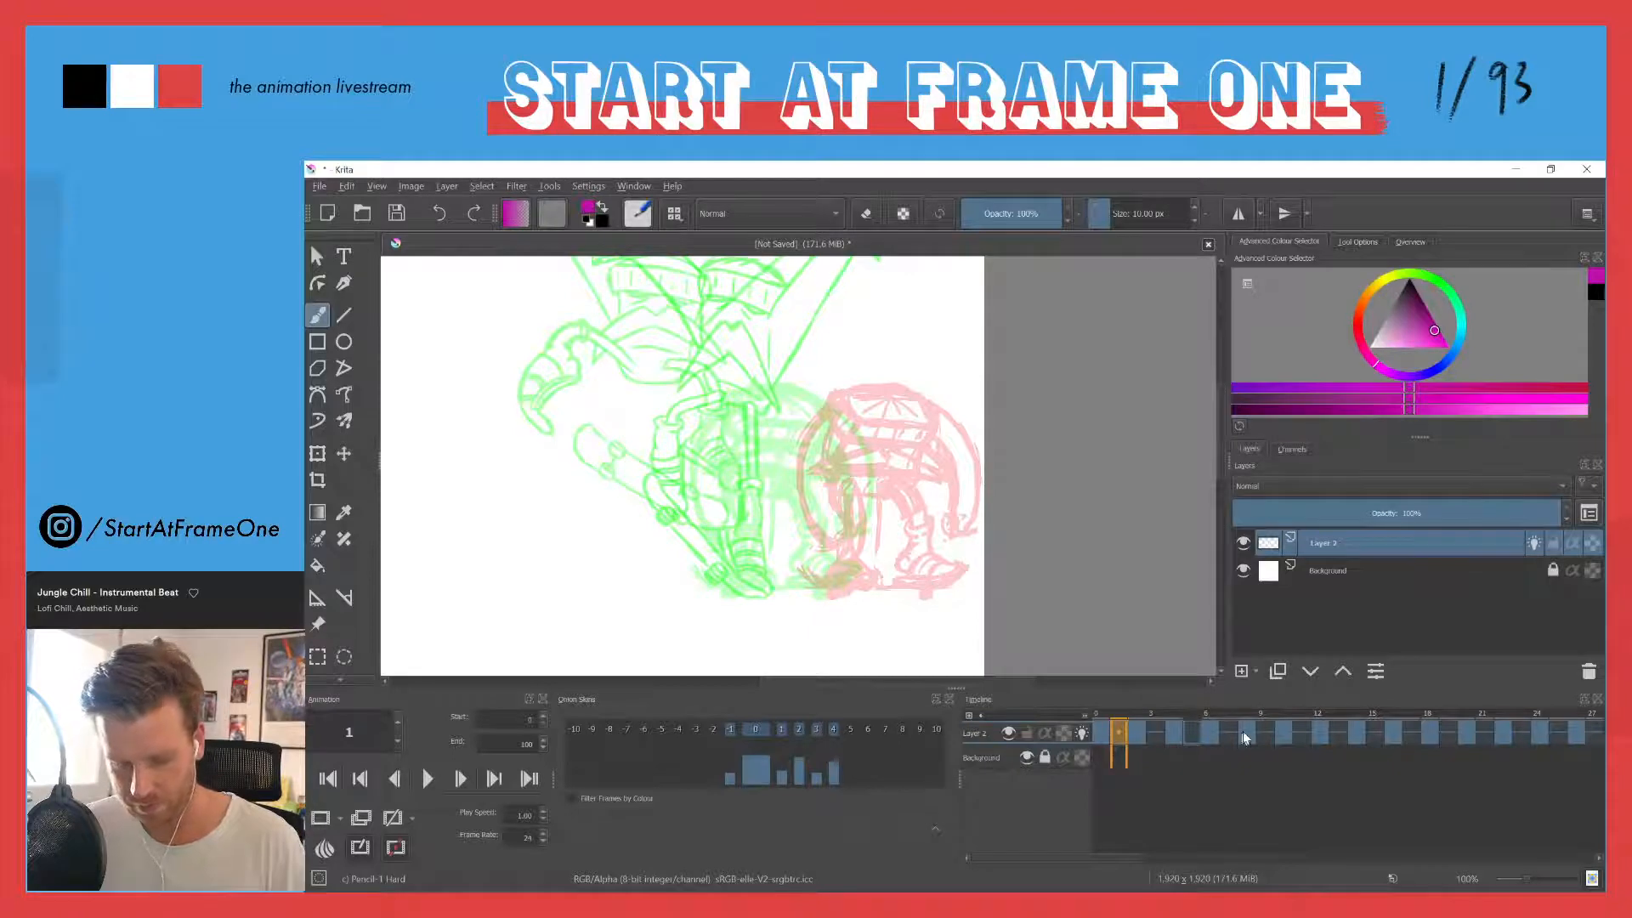
mouse_move(850, 777)
mouse_down()
mouse_move(849, 762)
mouse_move(879, 774)
mouse_move(891, 759)
mouse_move(938, 786)
mouse_up()
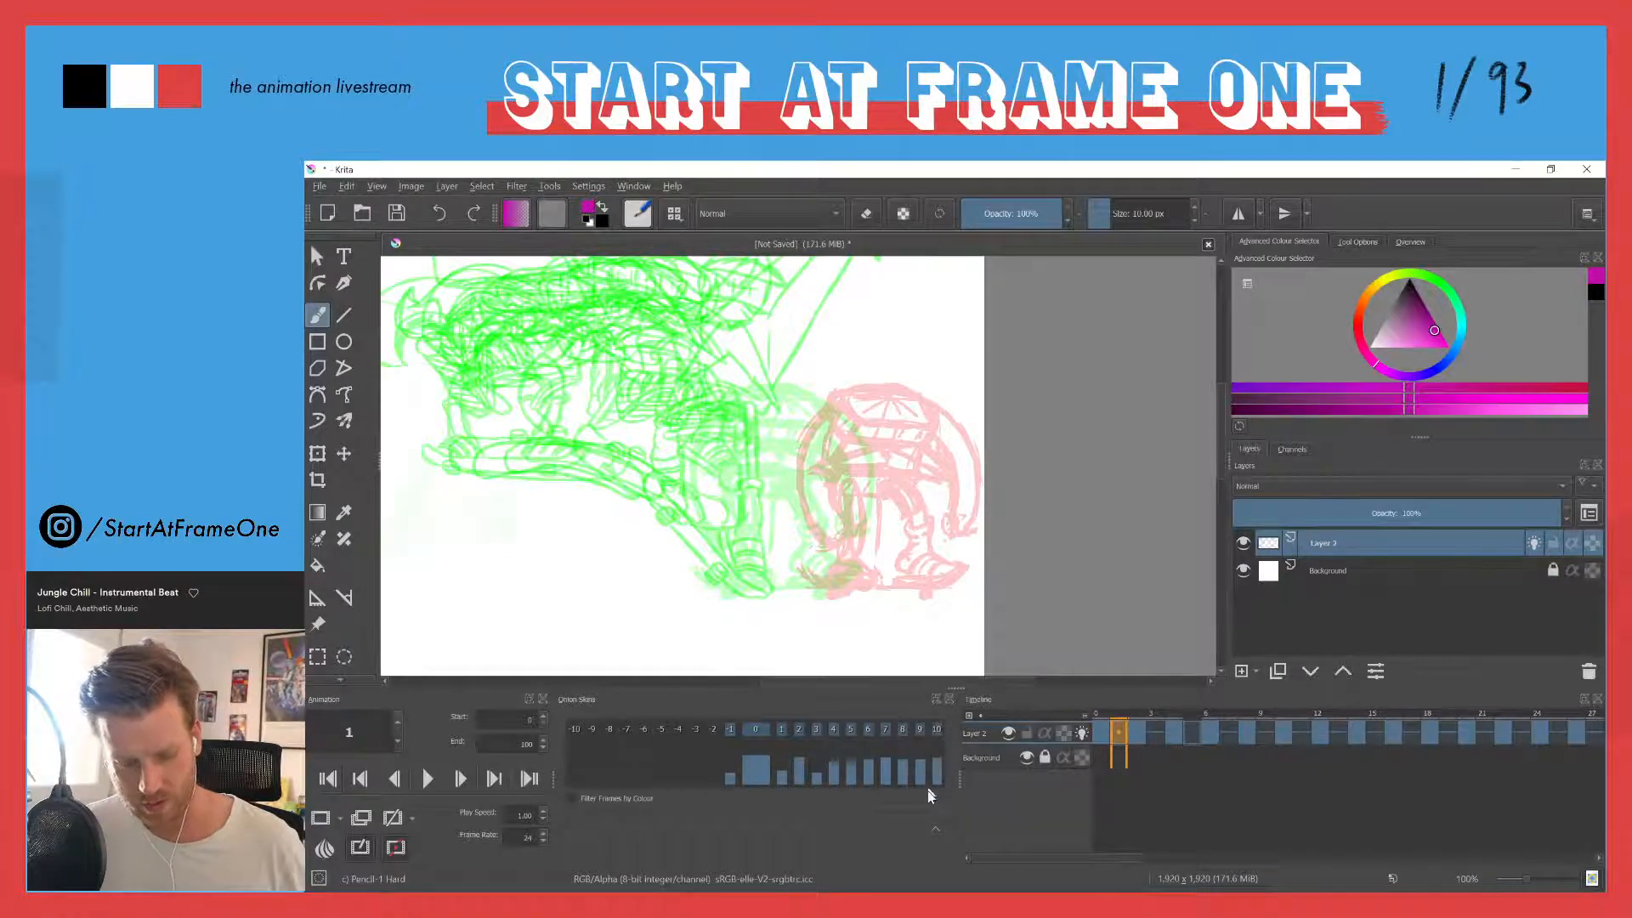
drag(546, 537, 844, 575)
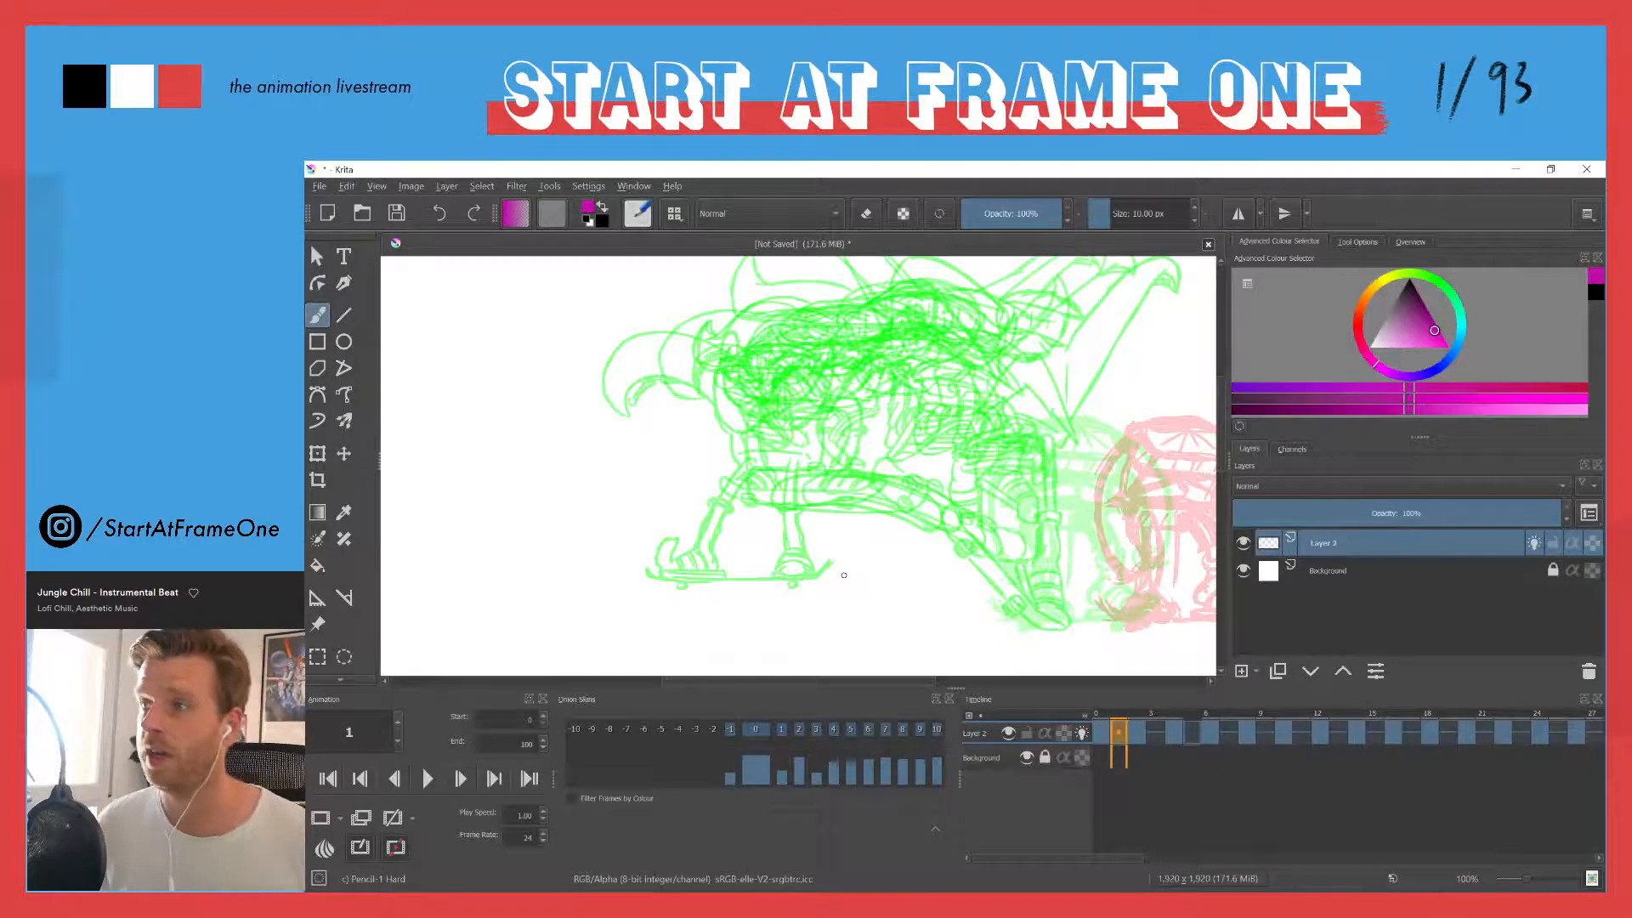
Step: Try a fading series of onion skins over the first four following frames
drag(938, 765, 799, 781)
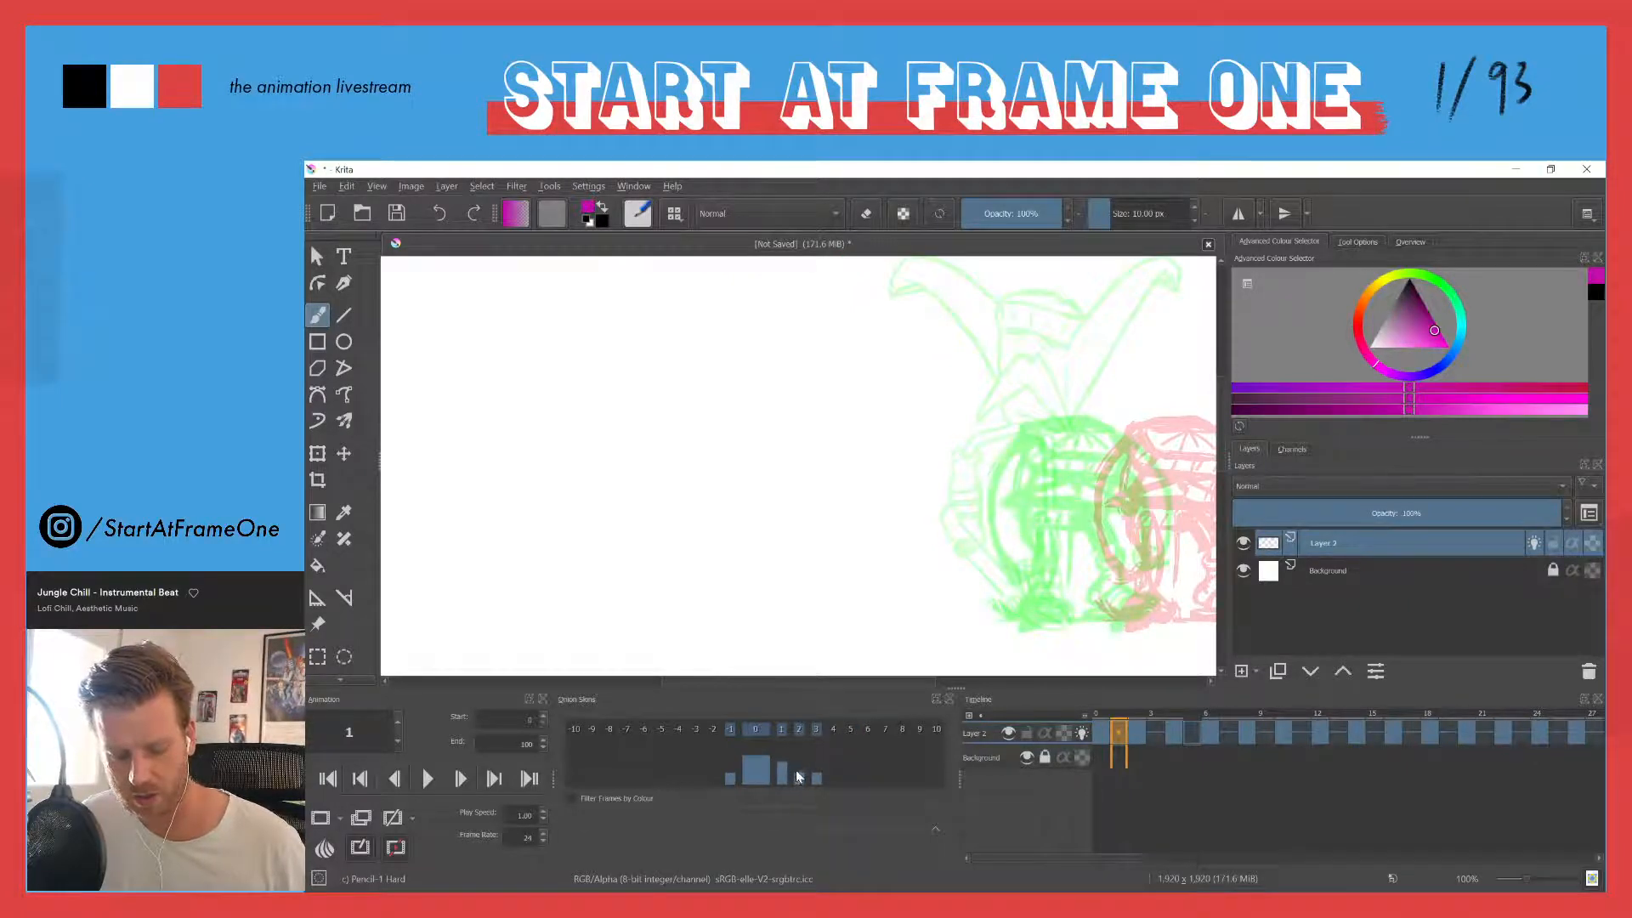
click(832, 780)
click(833, 781)
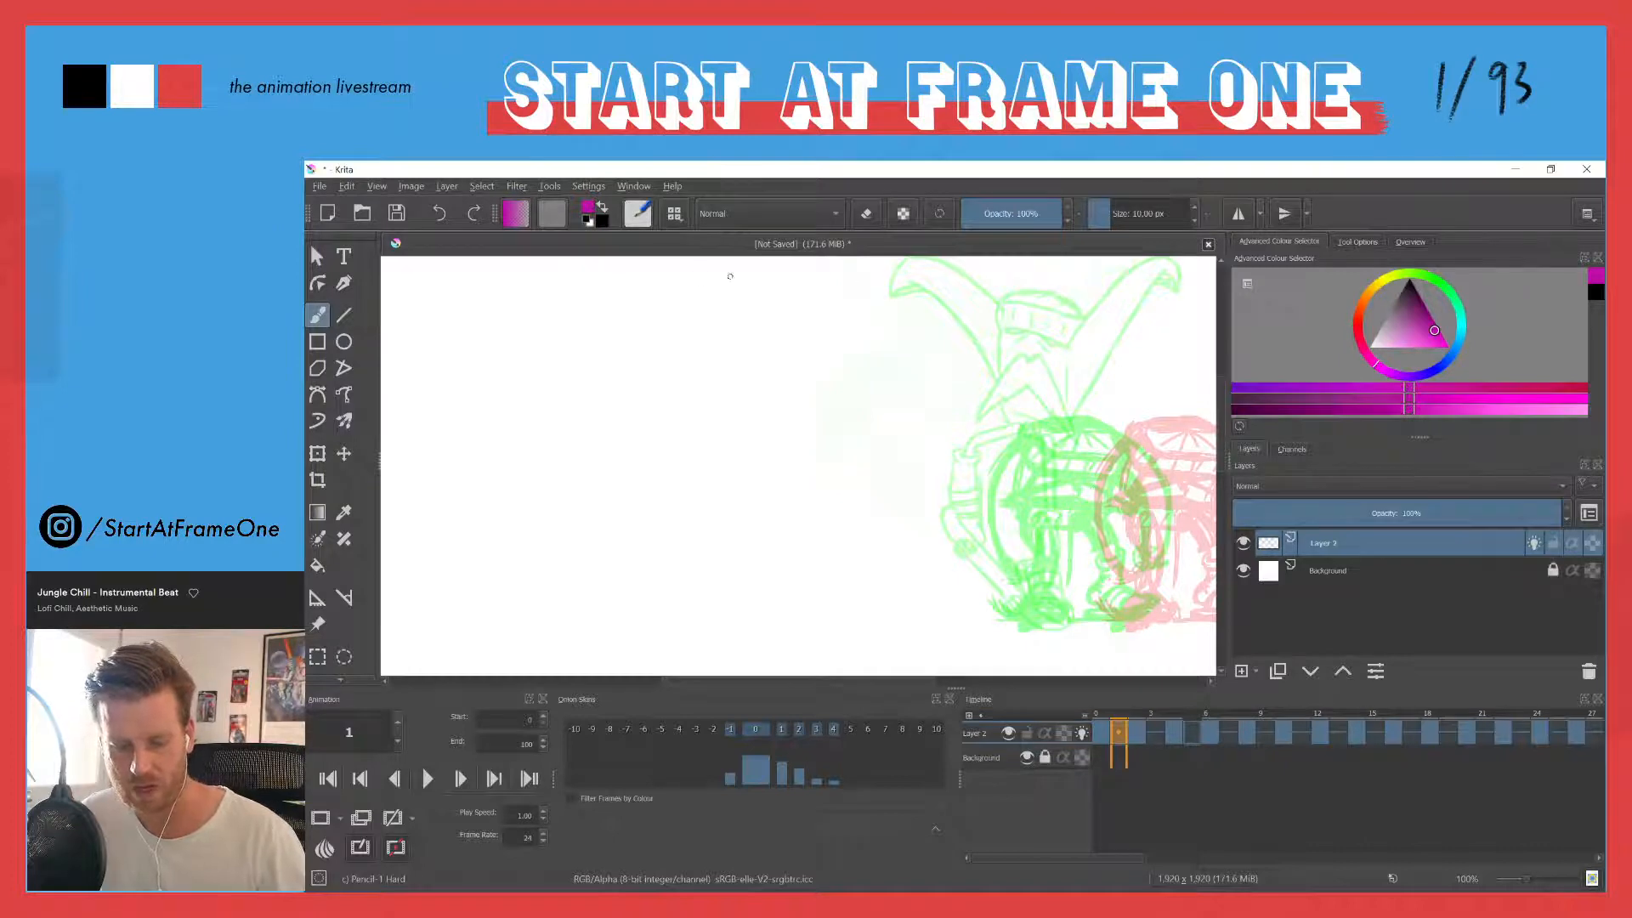
Step: Limit the onion skins to one previous and one following frame at similarly low opacities
drag(833, 782, 832, 789)
drag(816, 779, 728, 780)
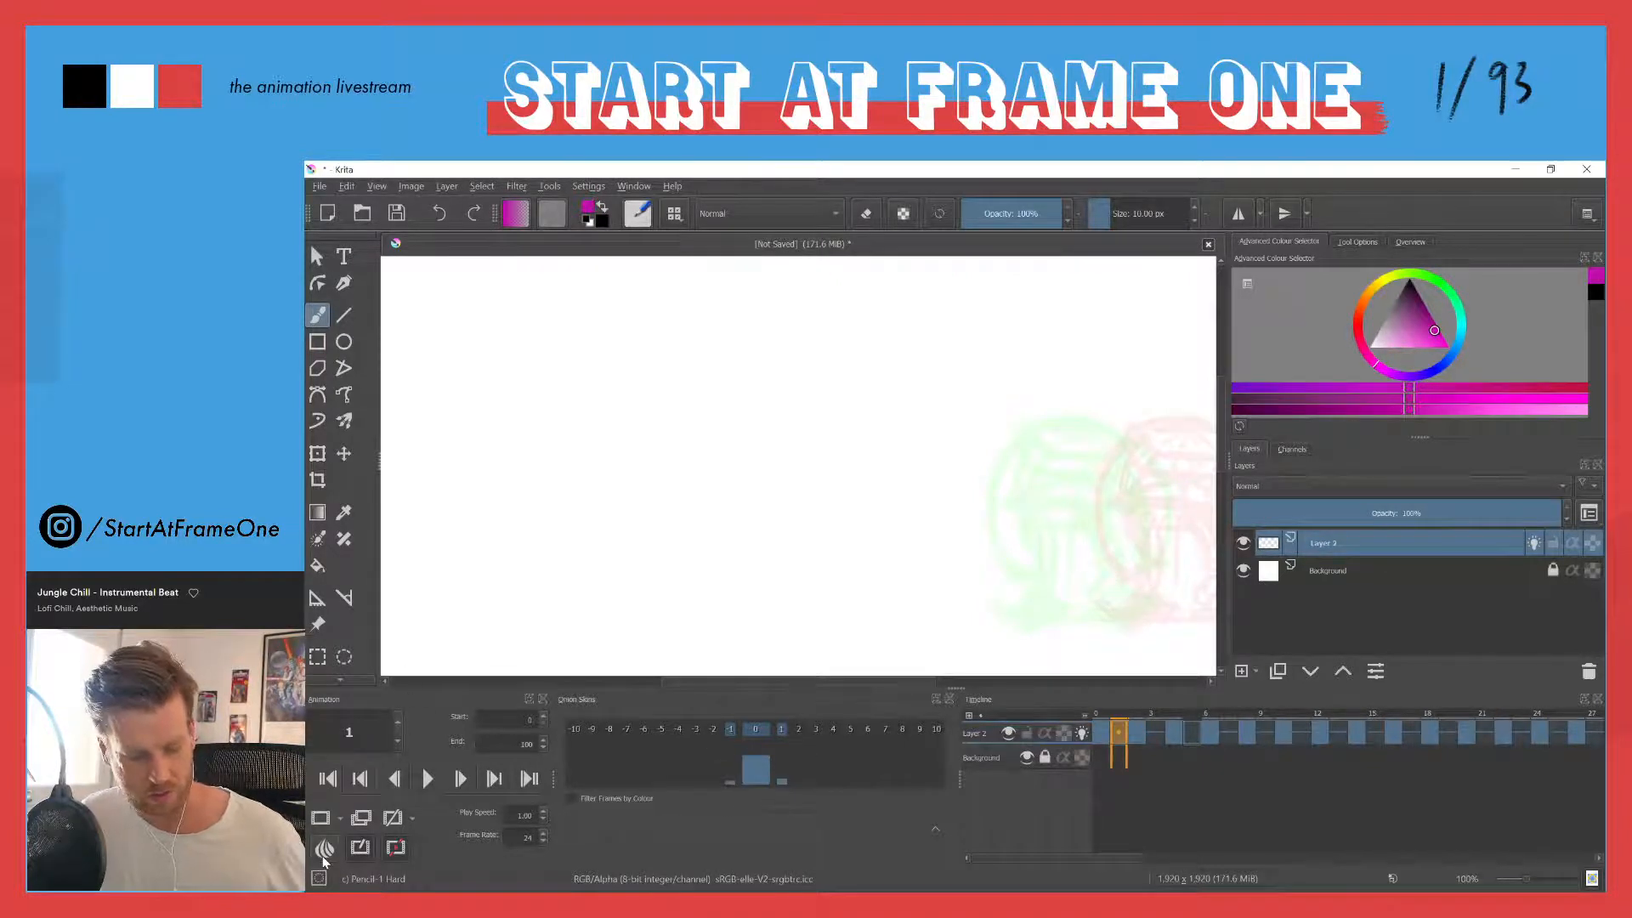
drag(729, 779, 779, 773)
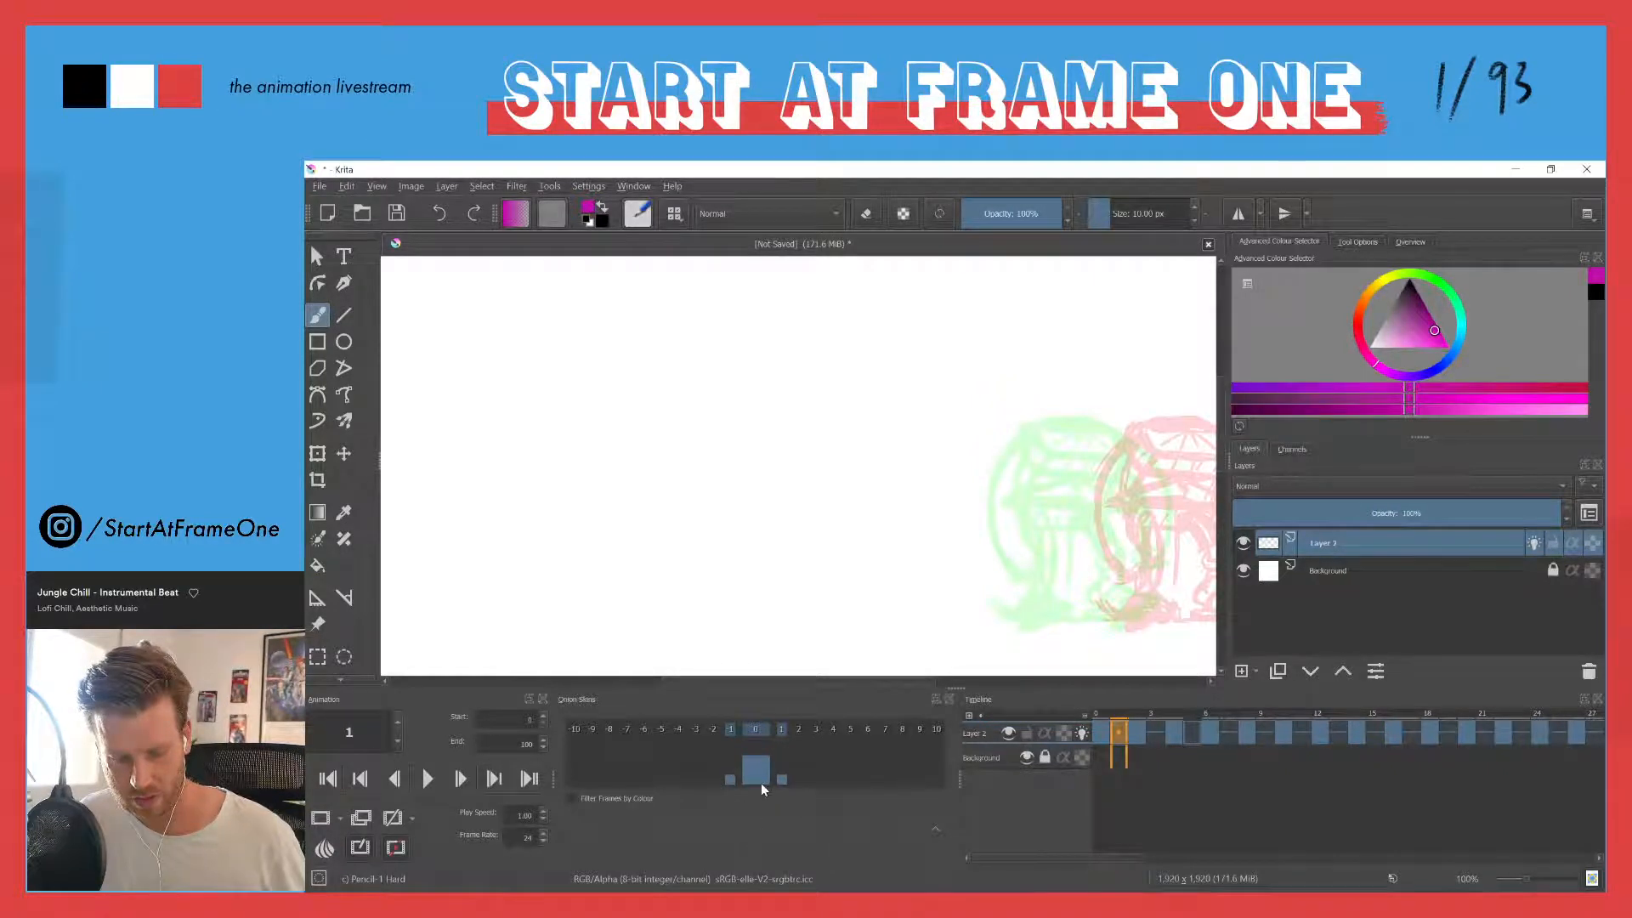
Step: Flip between frames 0, 1 and 2 to compare the blank frame with the neighbouring skater drawings
click(1101, 713)
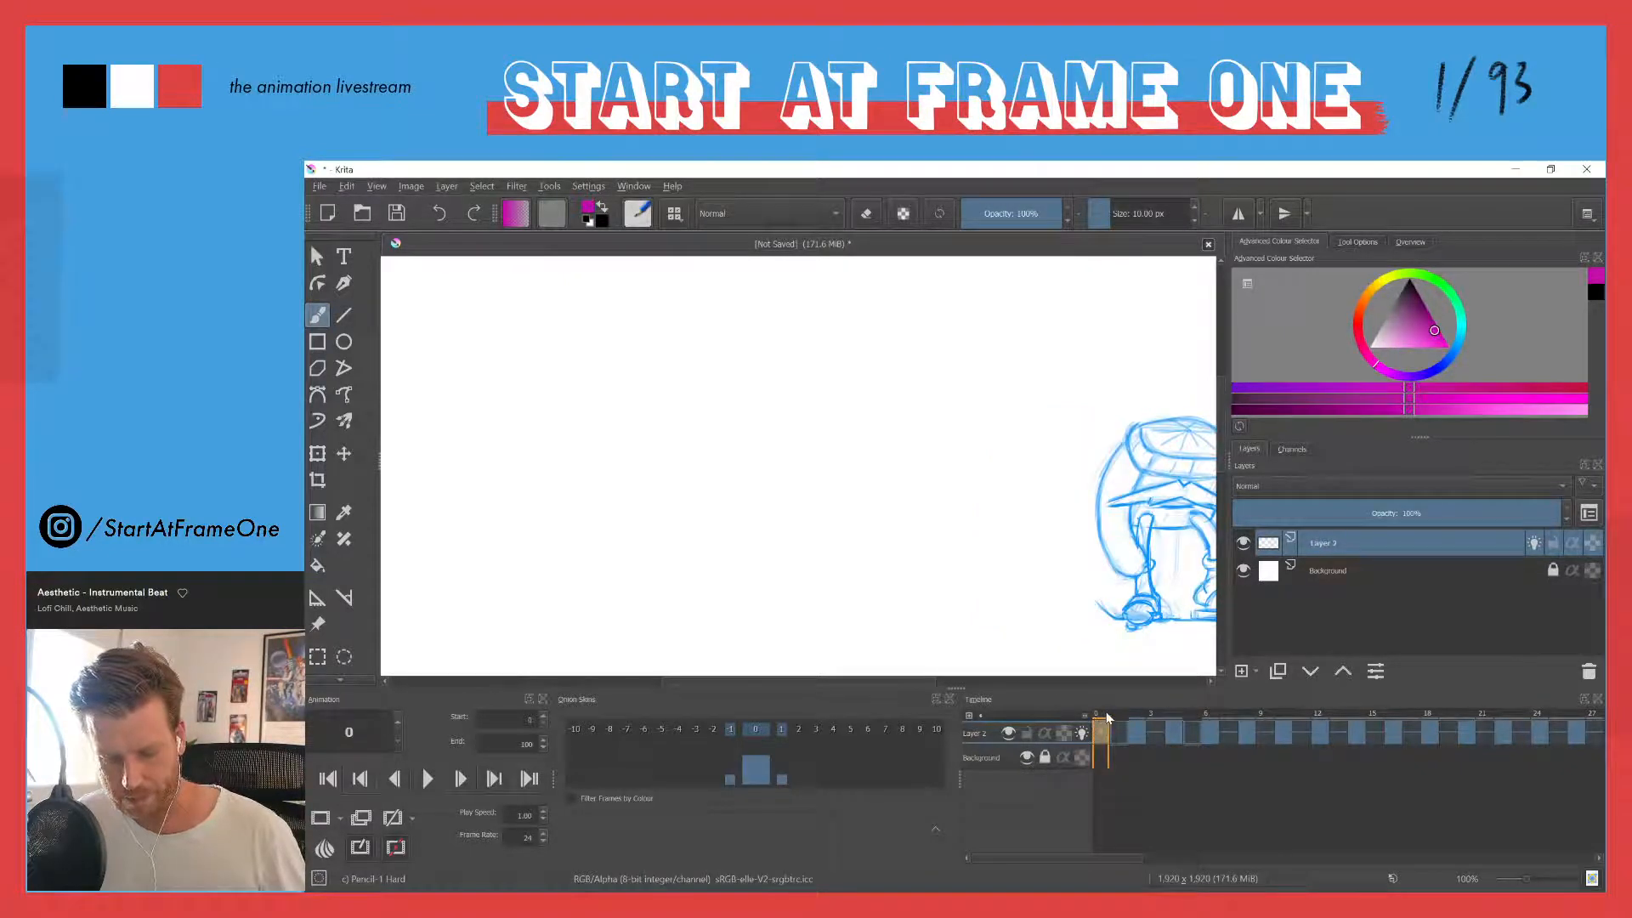
click(1136, 713)
click(1120, 733)
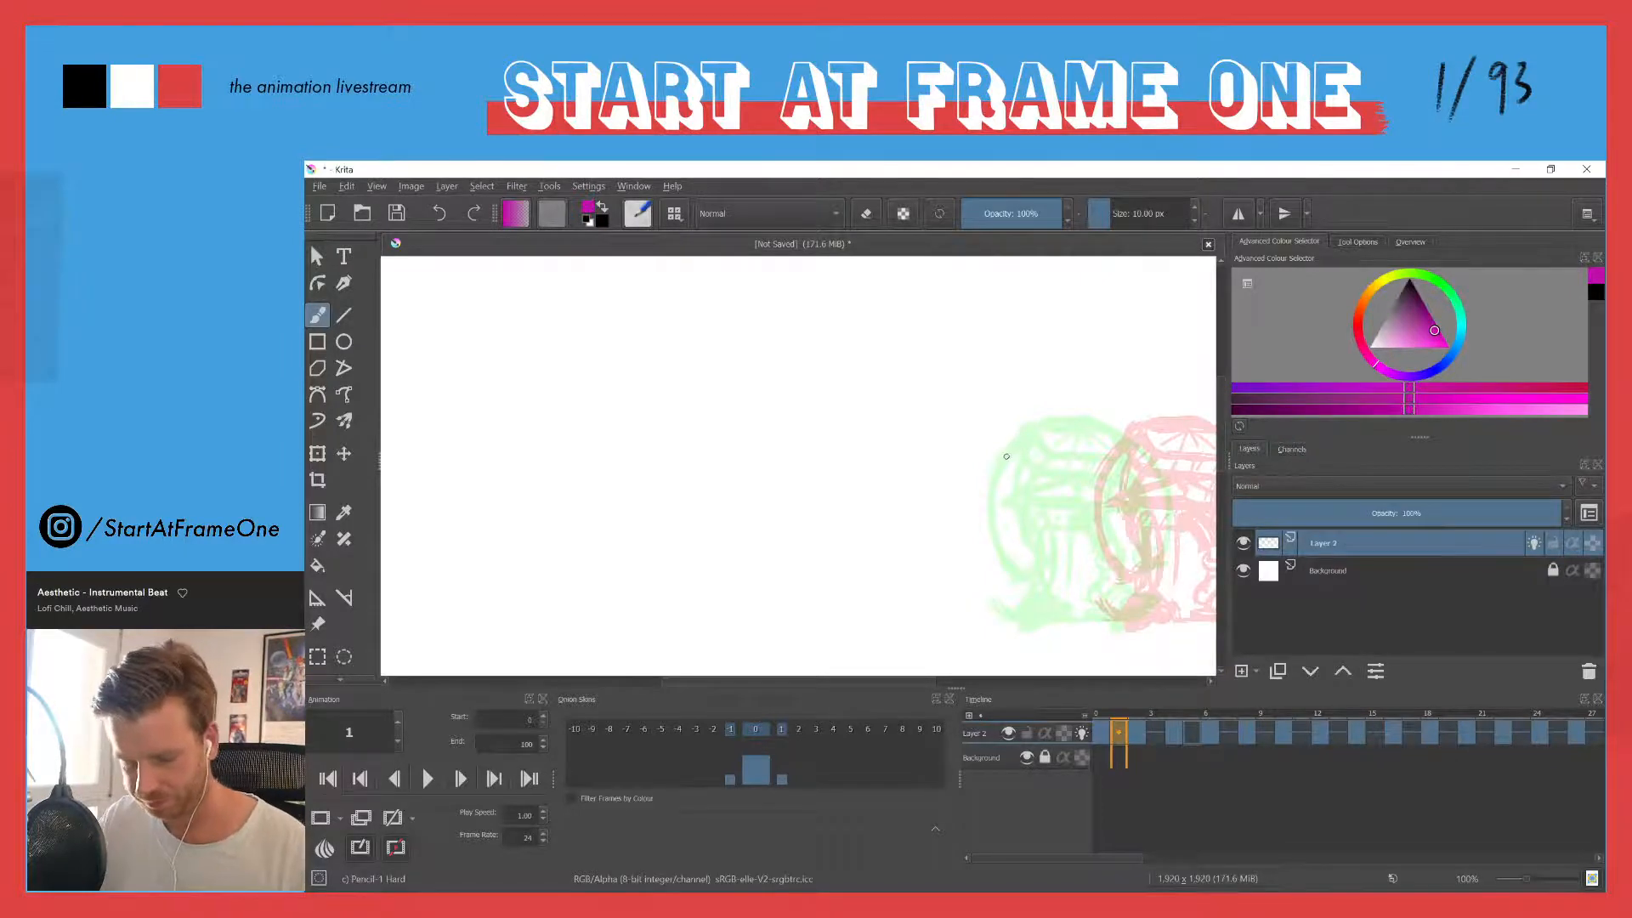
click(1098, 735)
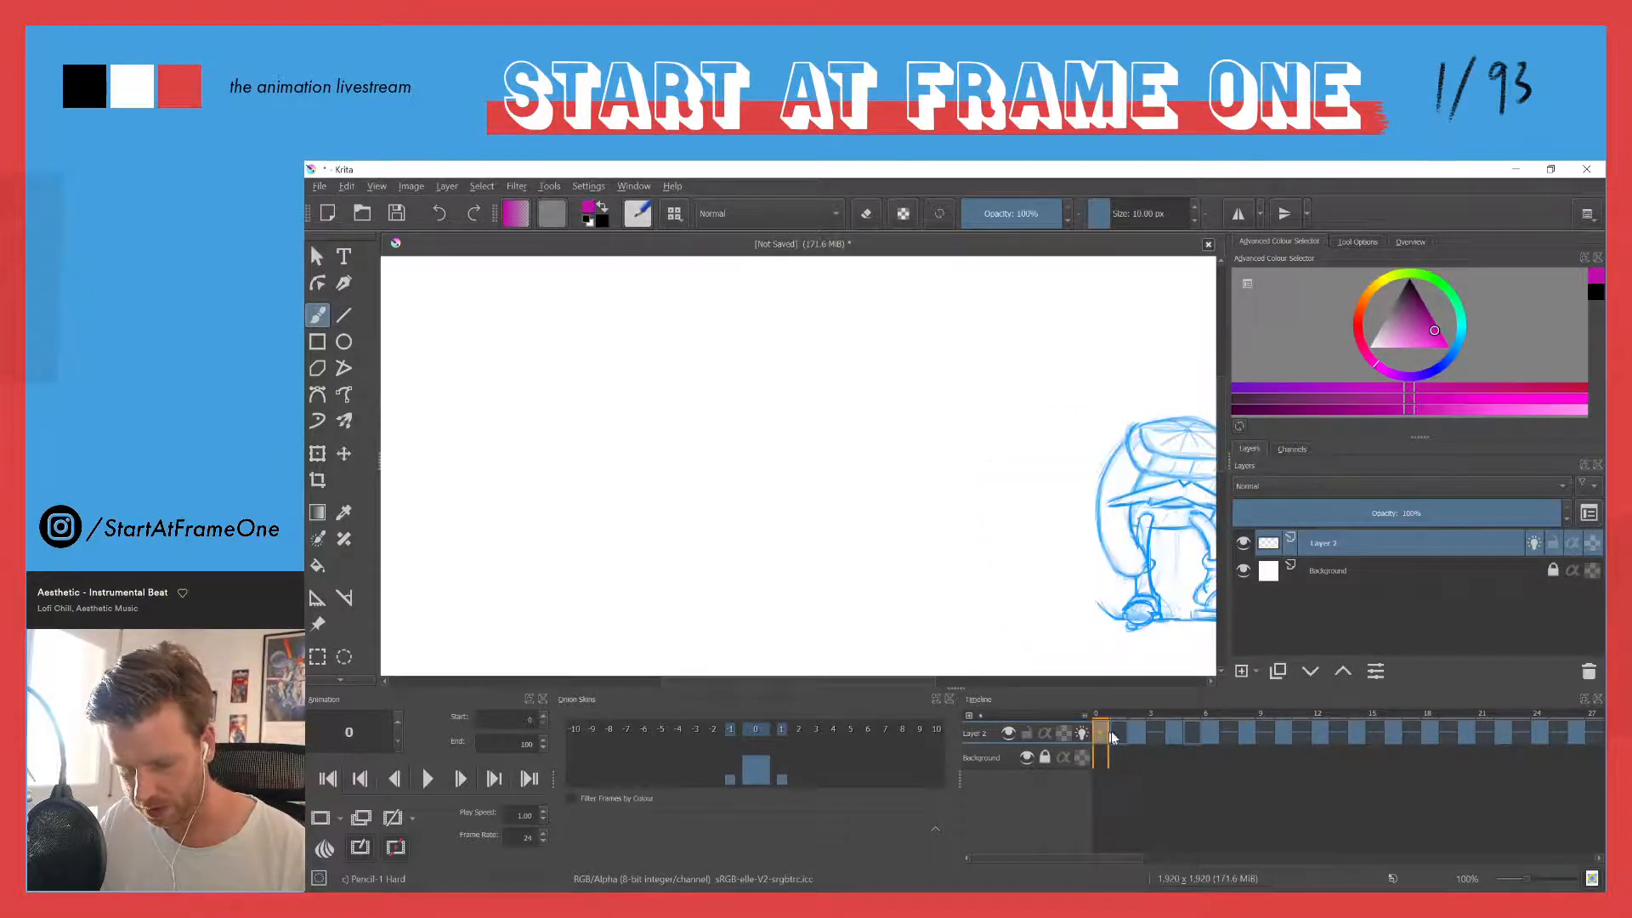
click(1112, 733)
drag(1064, 491, 754, 437)
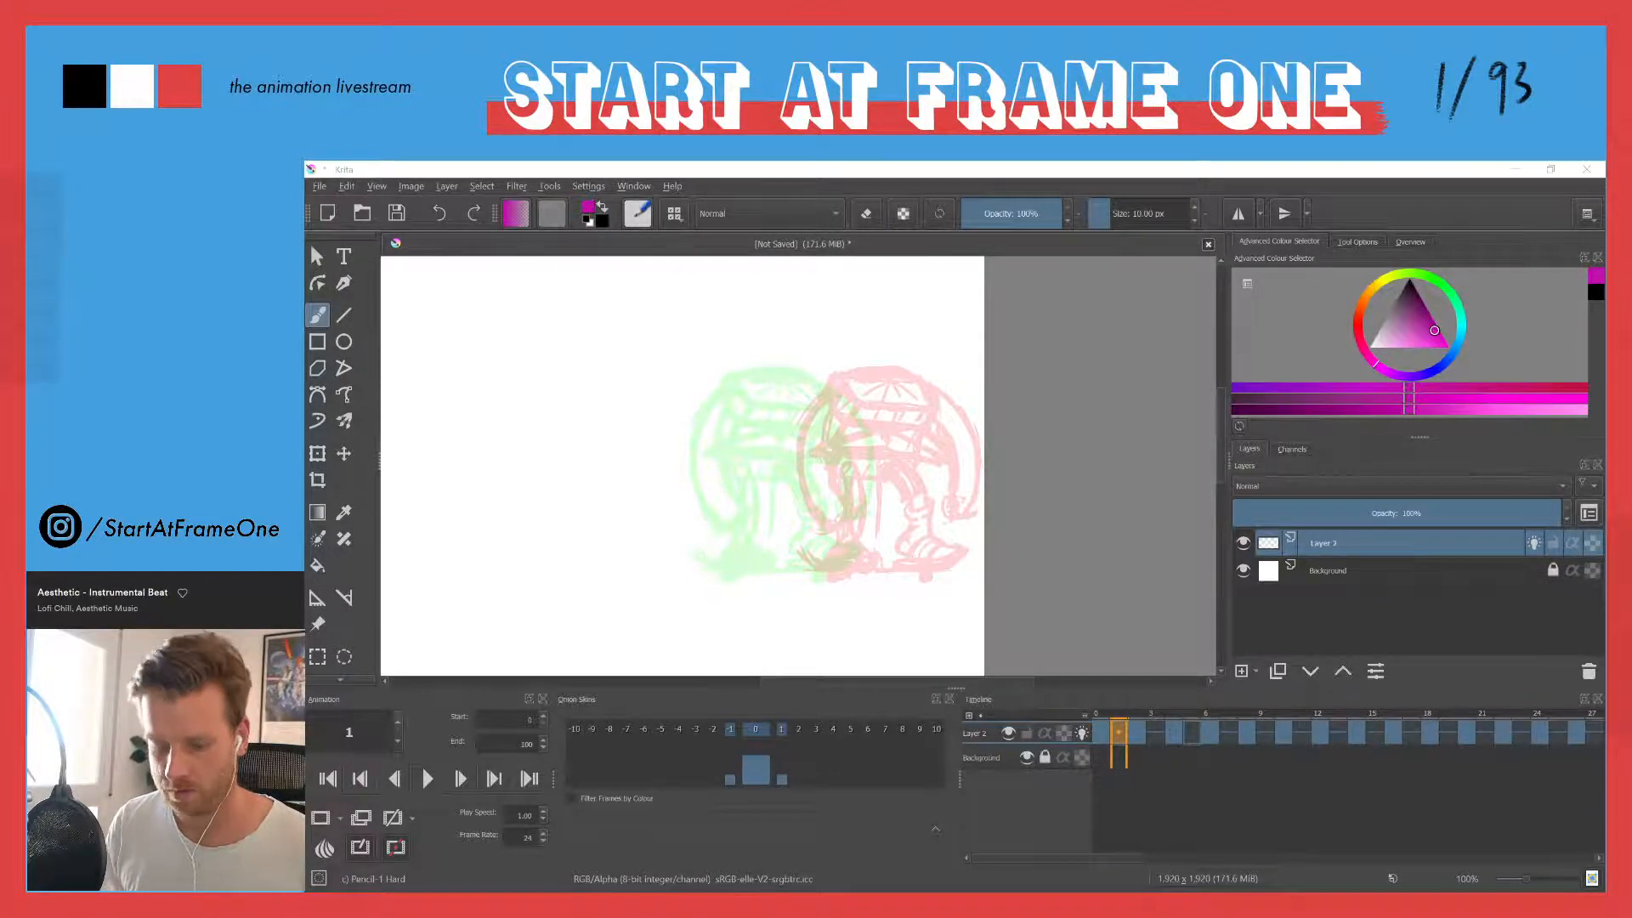
click(1104, 733)
click(1119, 733)
click(1103, 733)
click(1119, 733)
Step: Remove the blank keyframe at frame 1 and check the frame against frame 0
right_click(1119, 733)
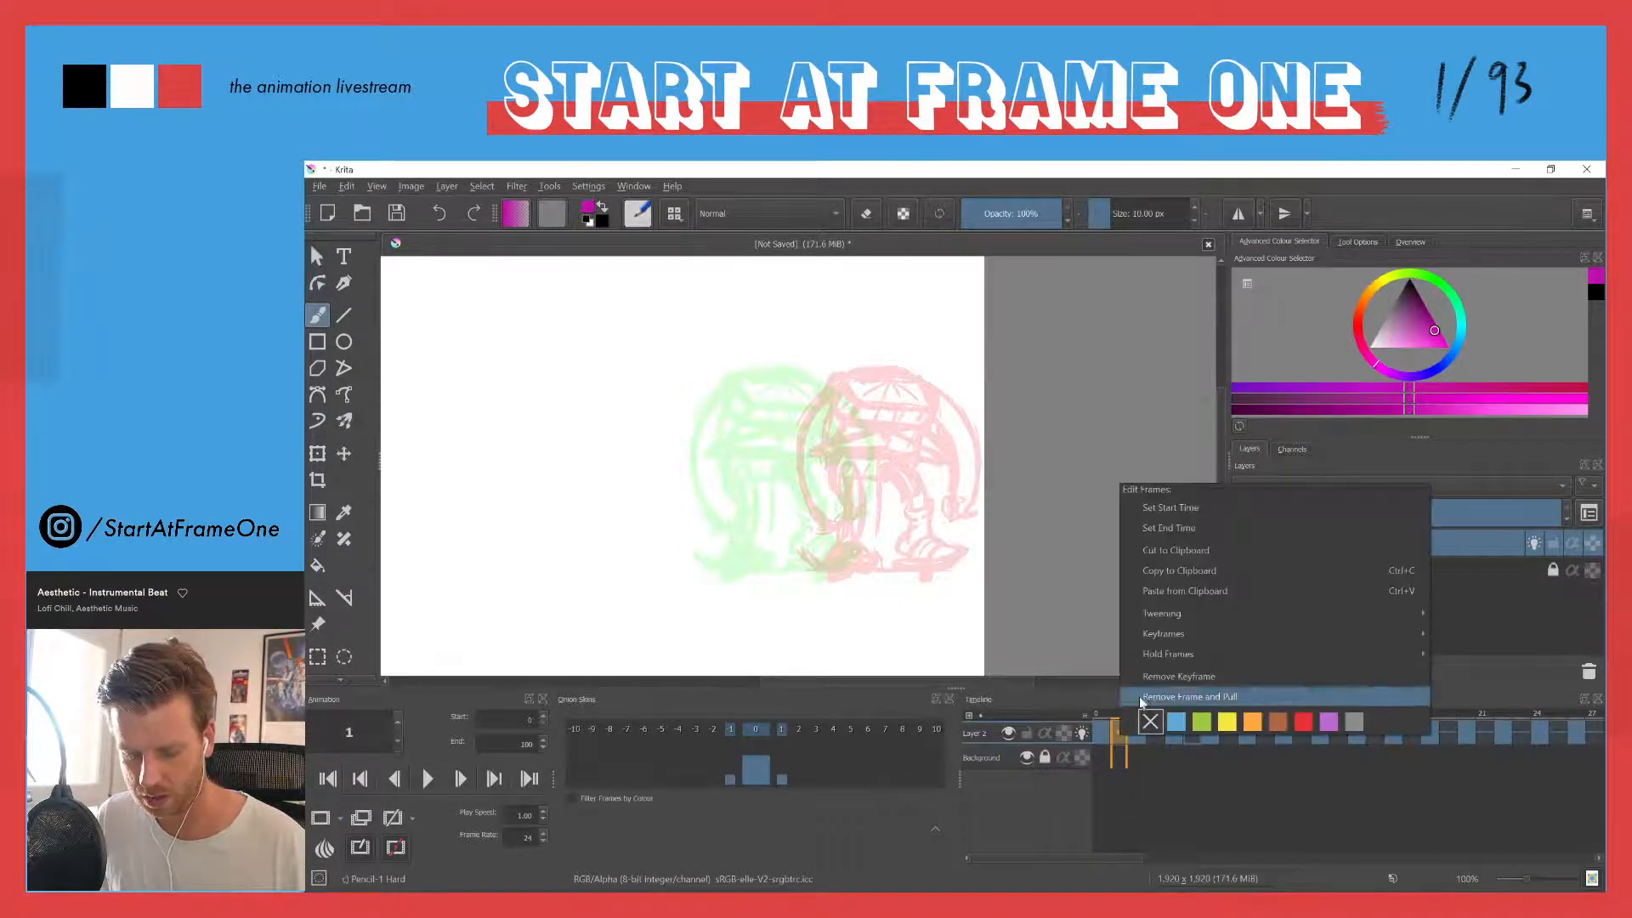
click(1149, 677)
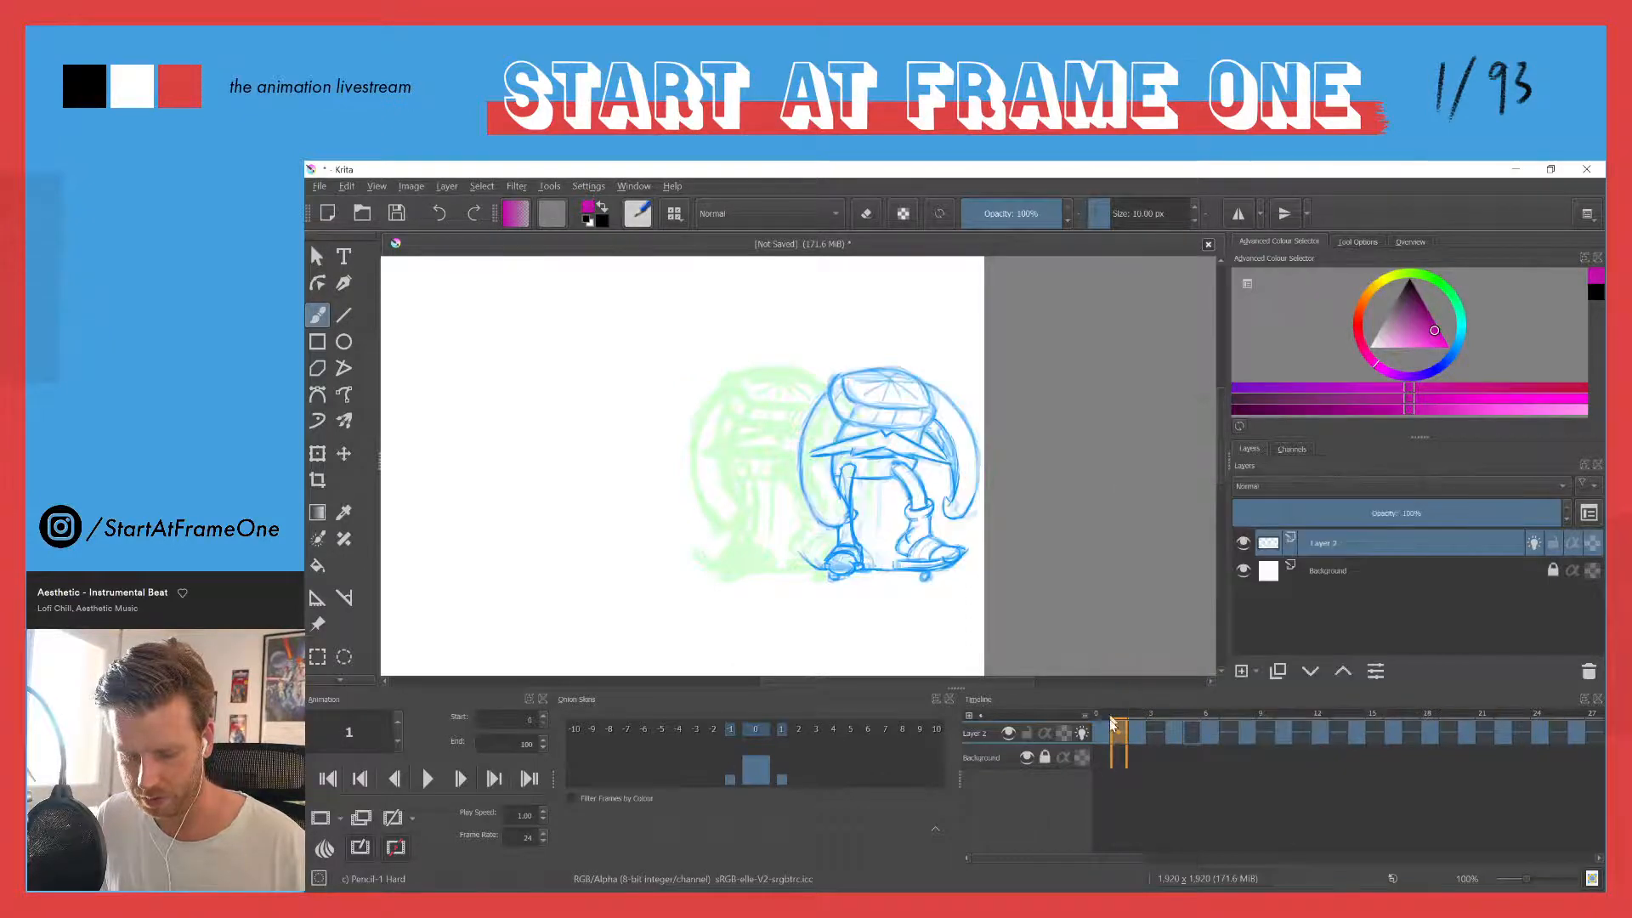
click(1112, 718)
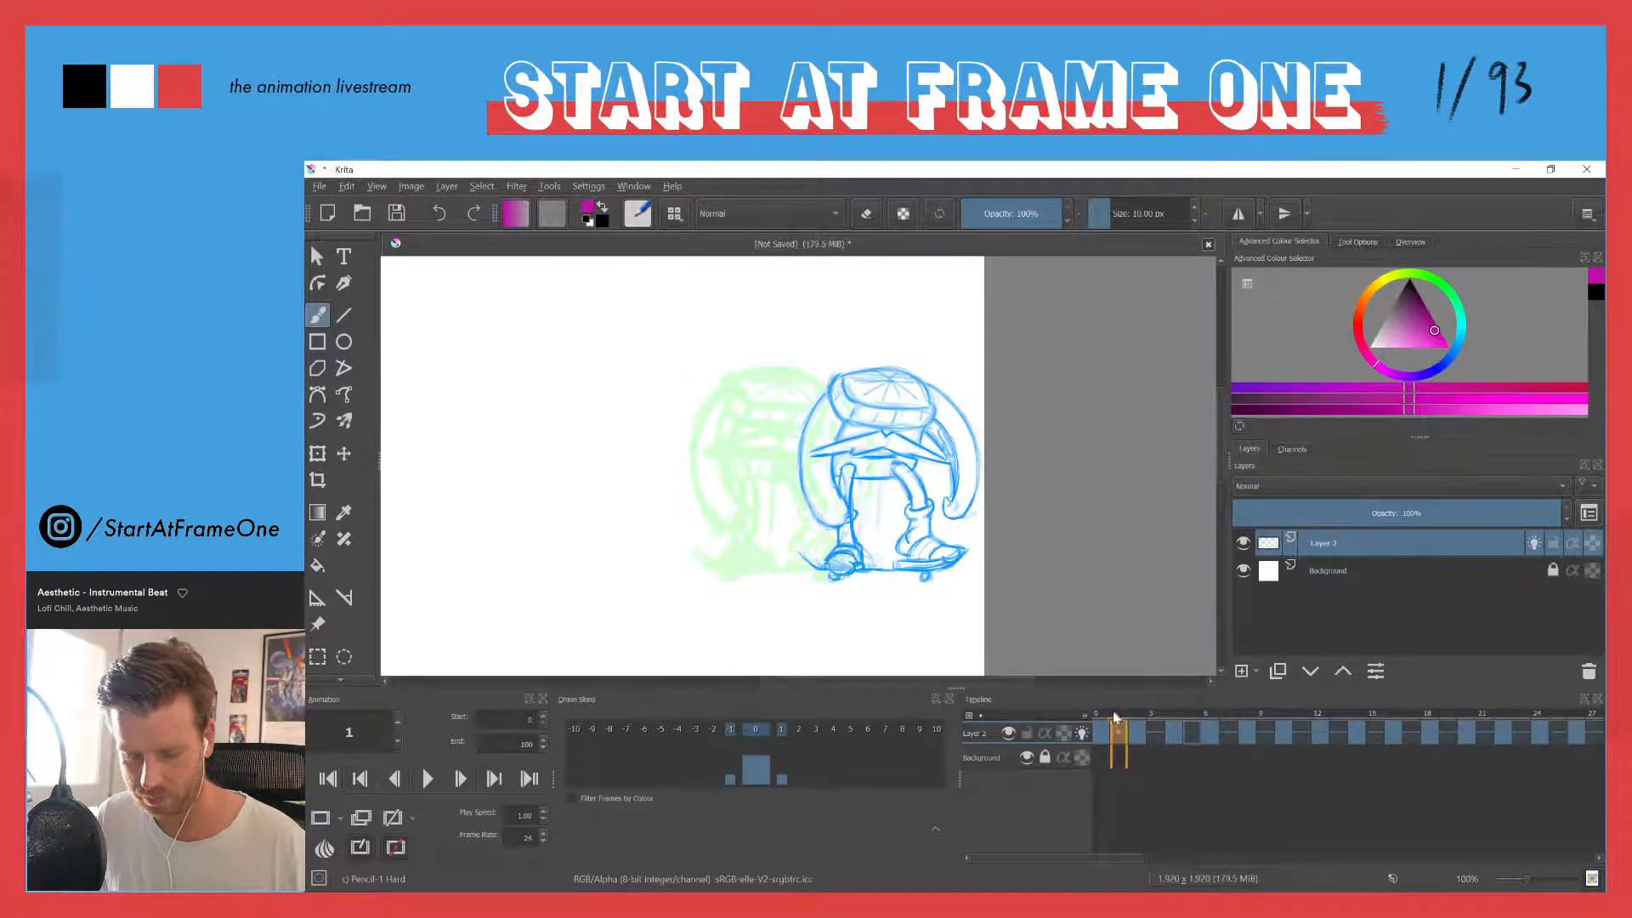
click(1104, 718)
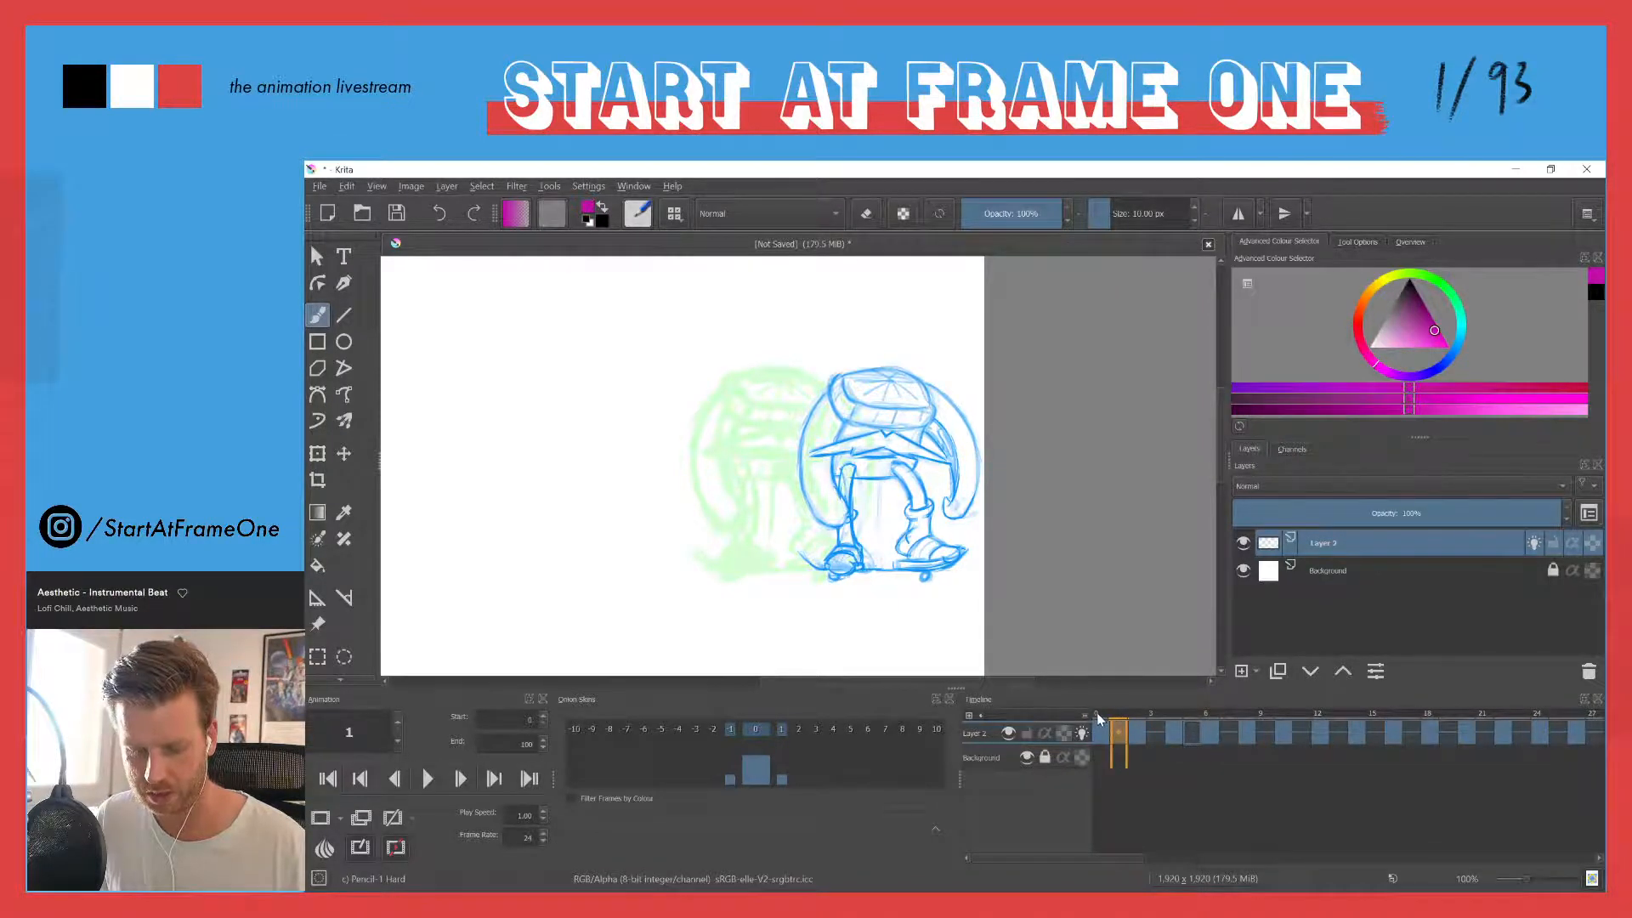
click(1098, 719)
click(1119, 719)
Step: Add a duplicate of frame 0's skater drawing at frame 1
right_click(1099, 737)
mouse_move(1119, 617)
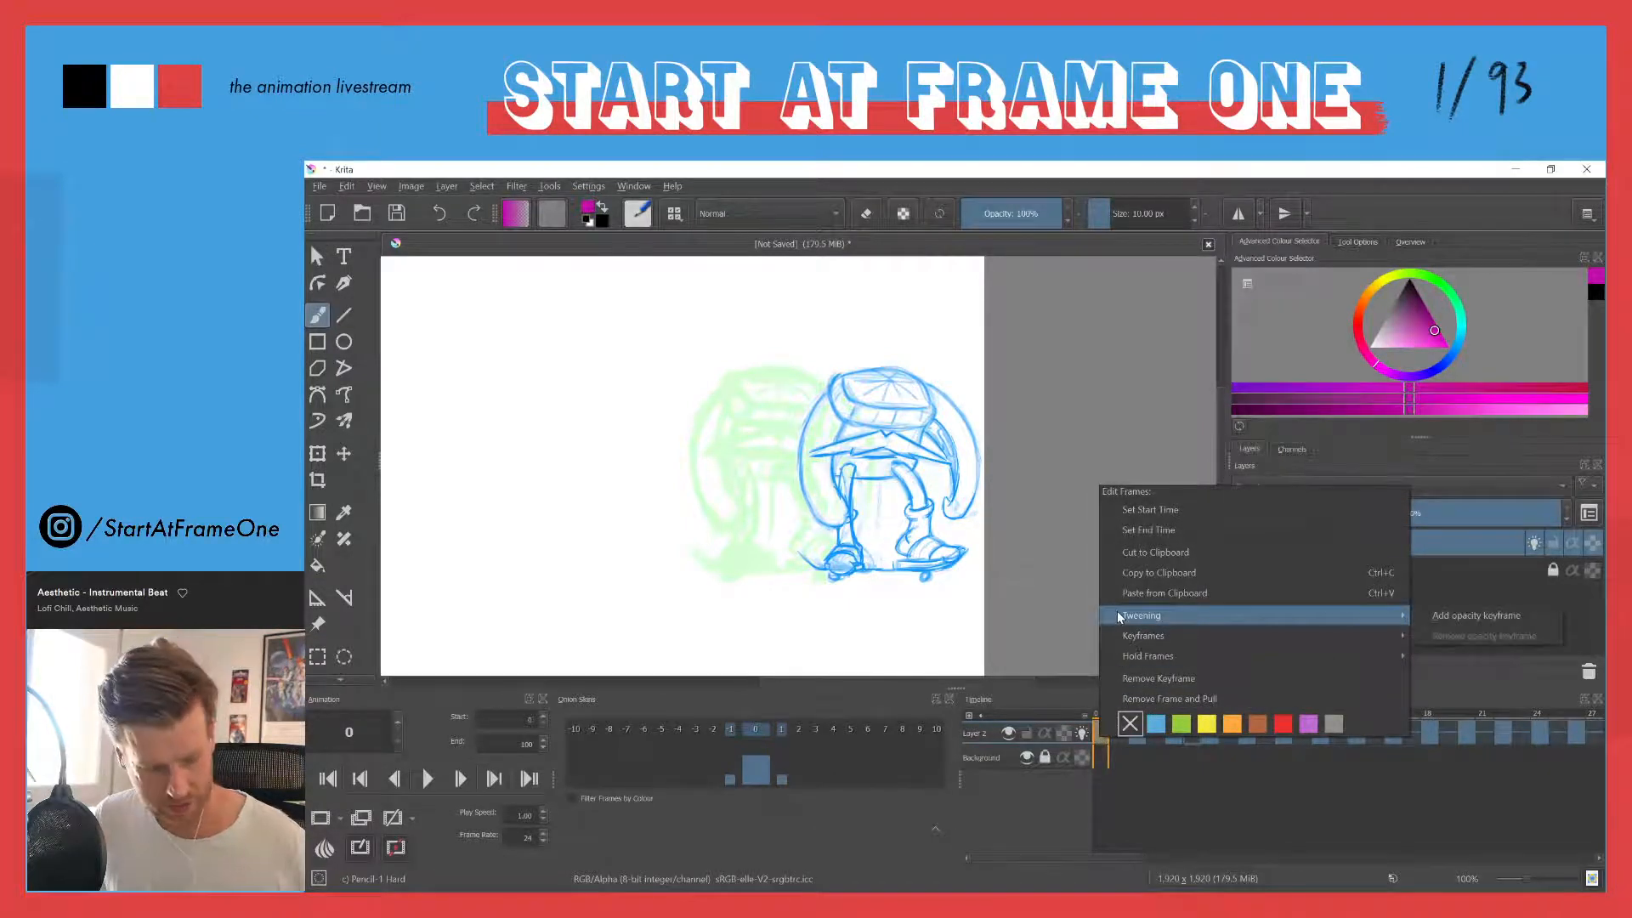
click(360, 821)
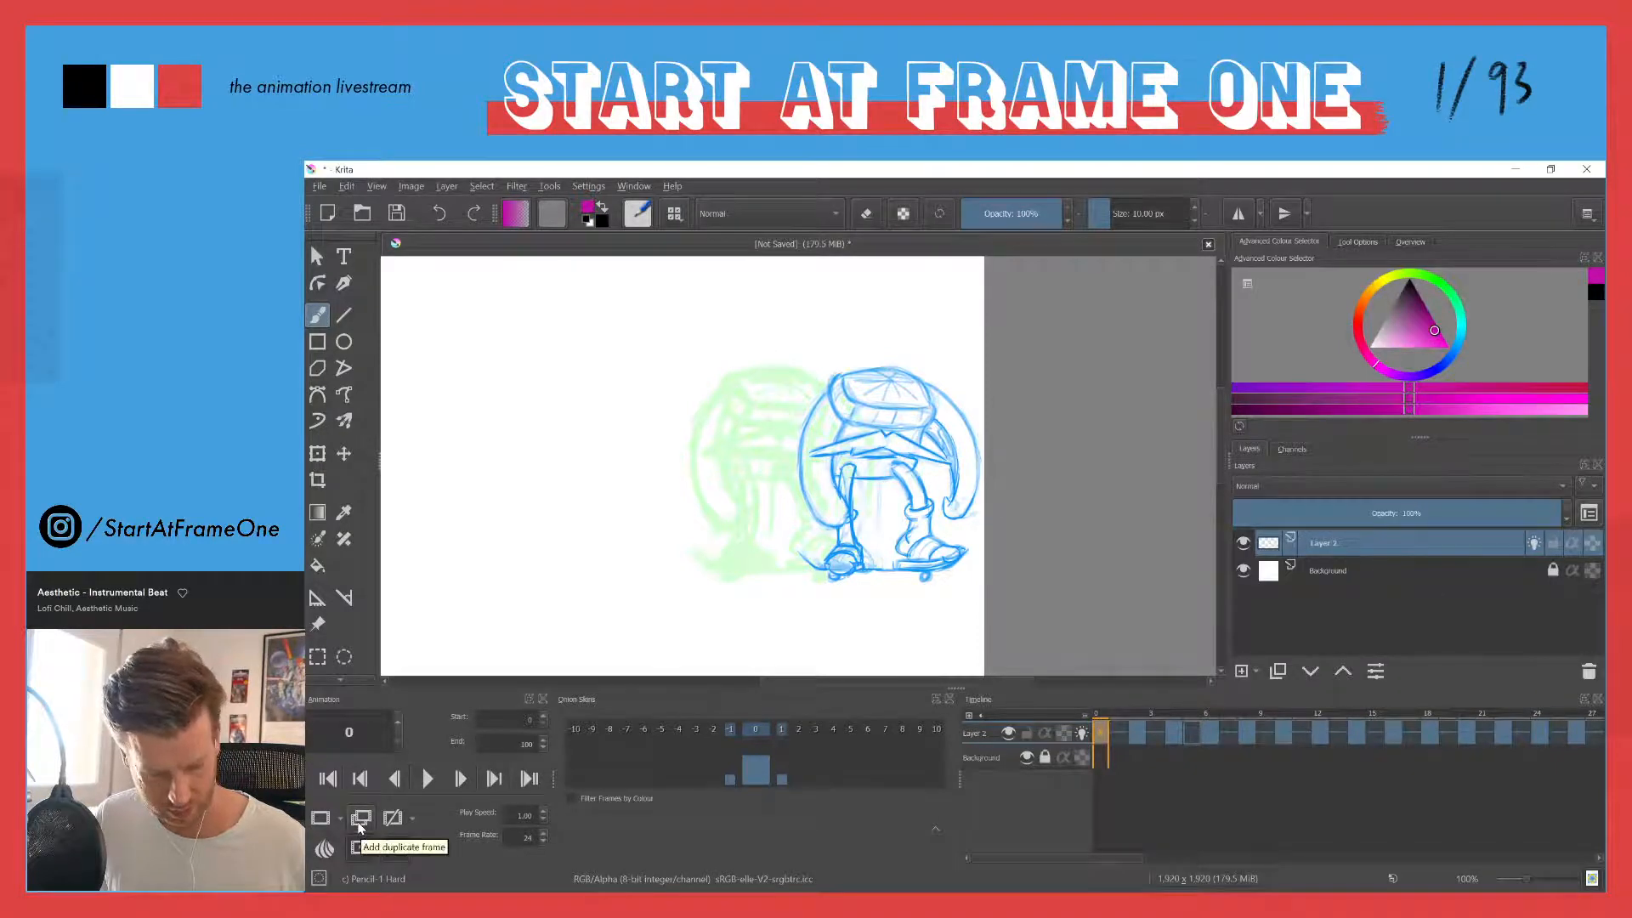
click(360, 824)
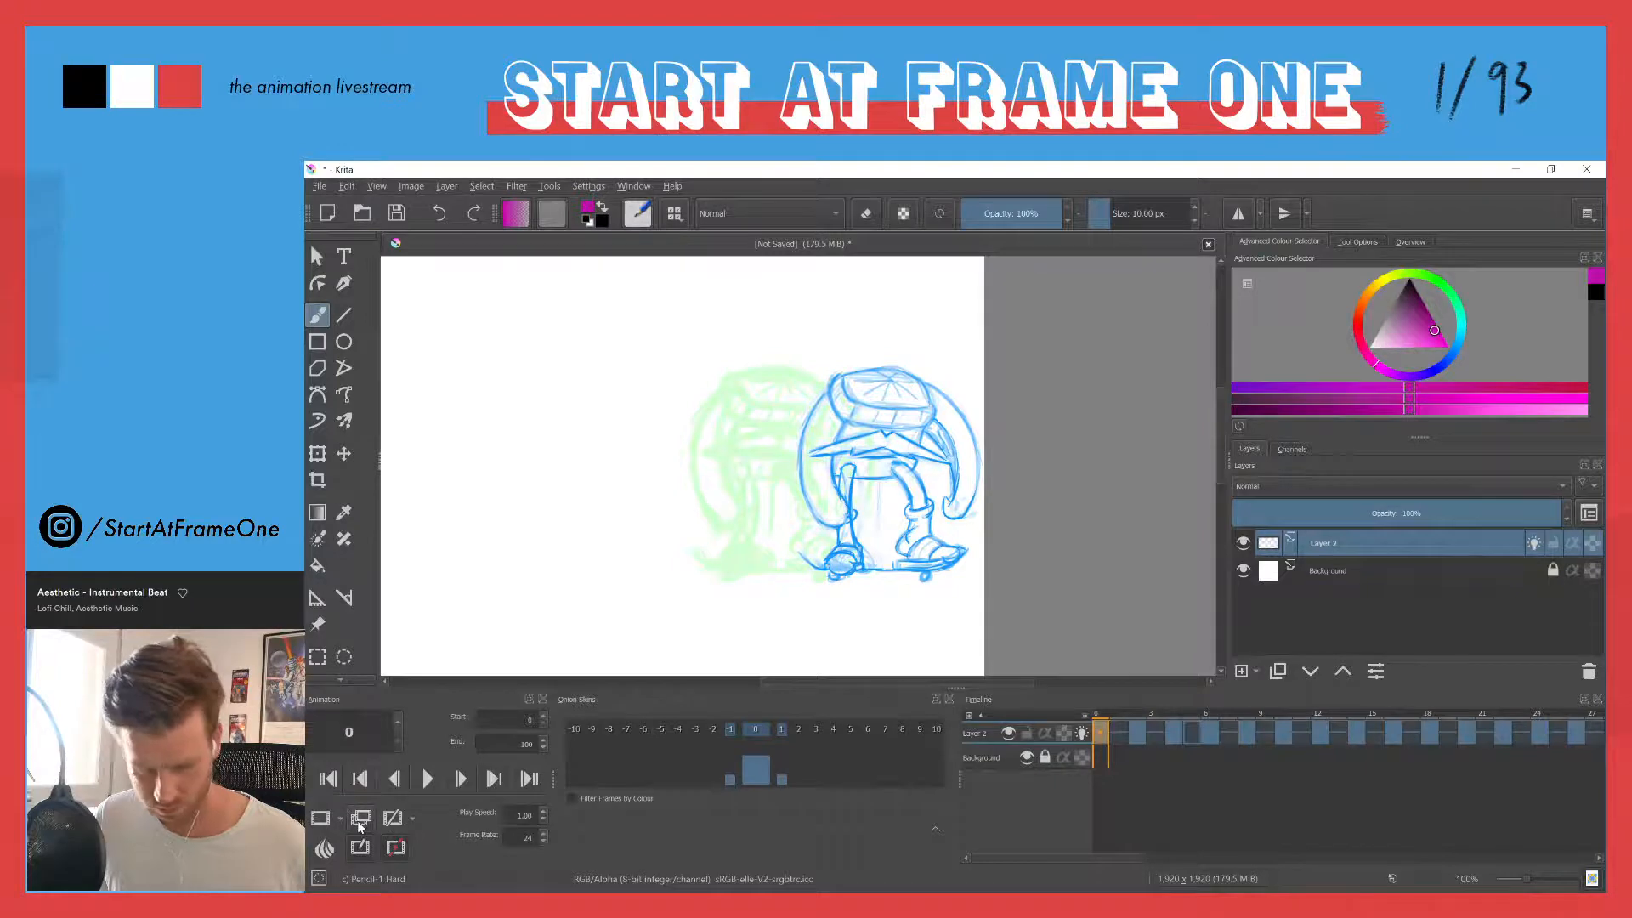
click(1116, 733)
click(360, 823)
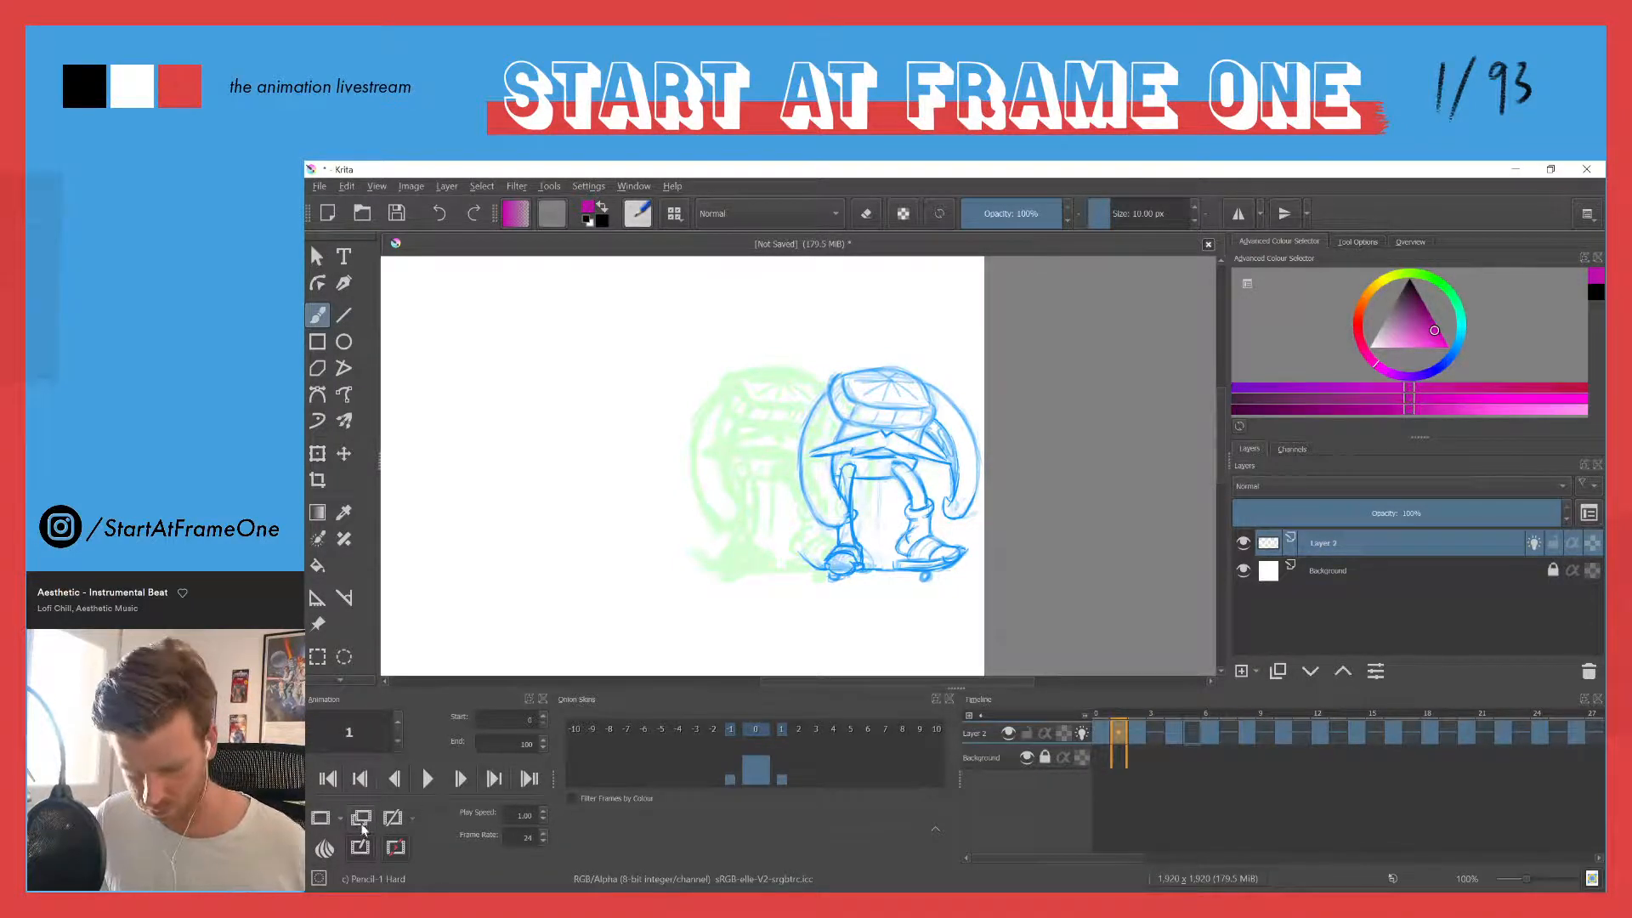
Step: Compare the duplicated frame with frames 0 and 2, and return to frame 1
click(1100, 714)
click(1117, 716)
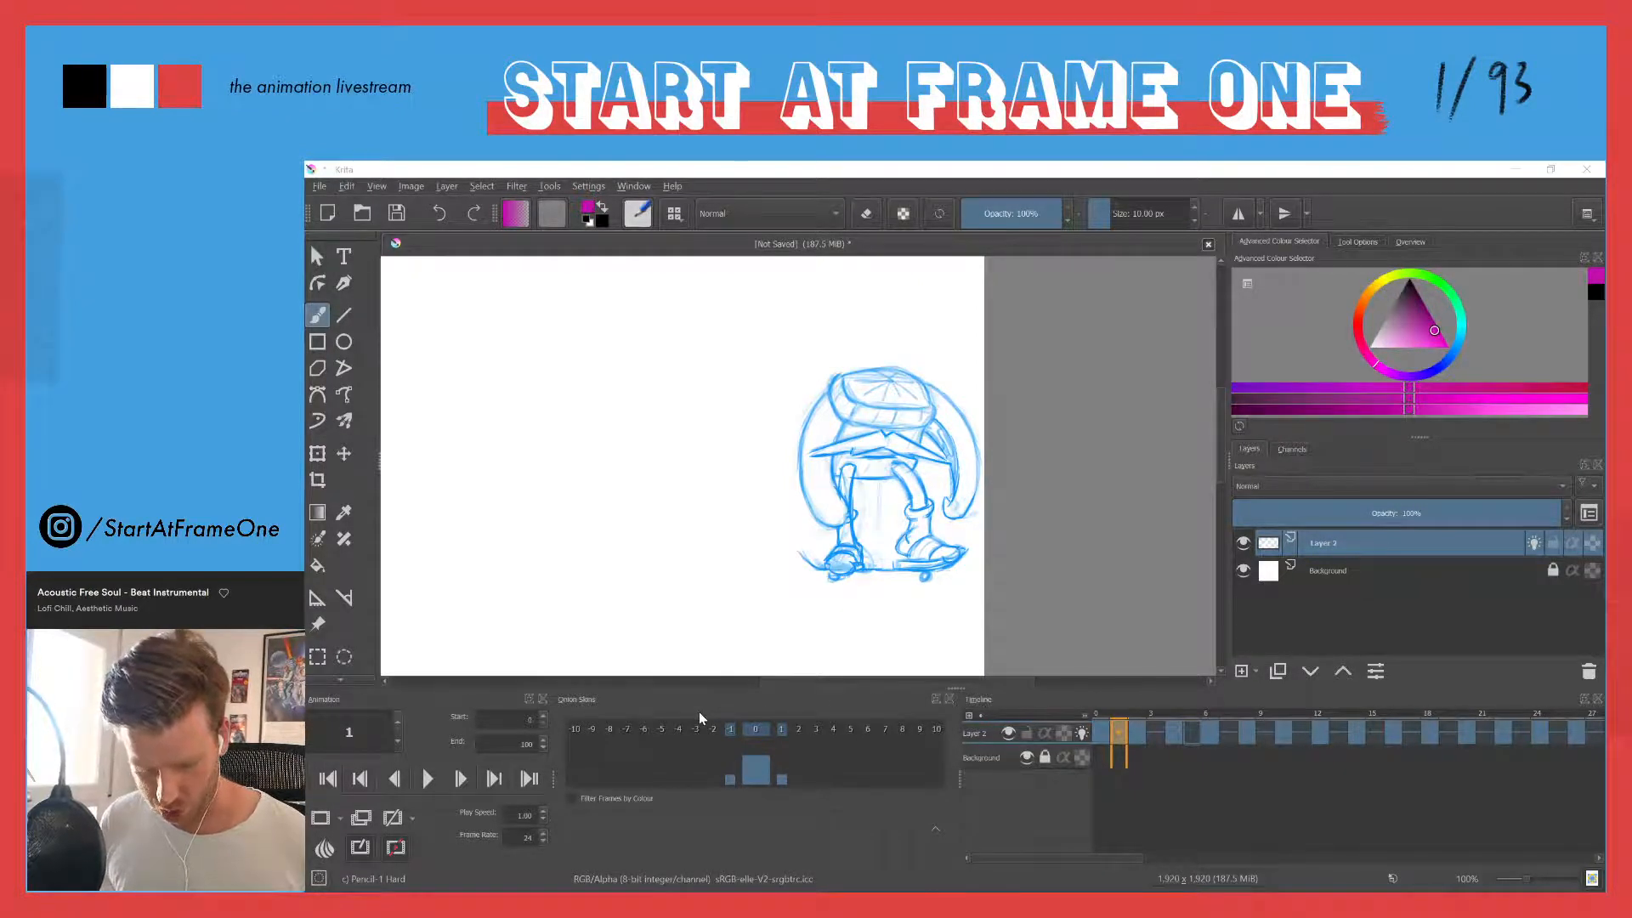
click(1118, 732)
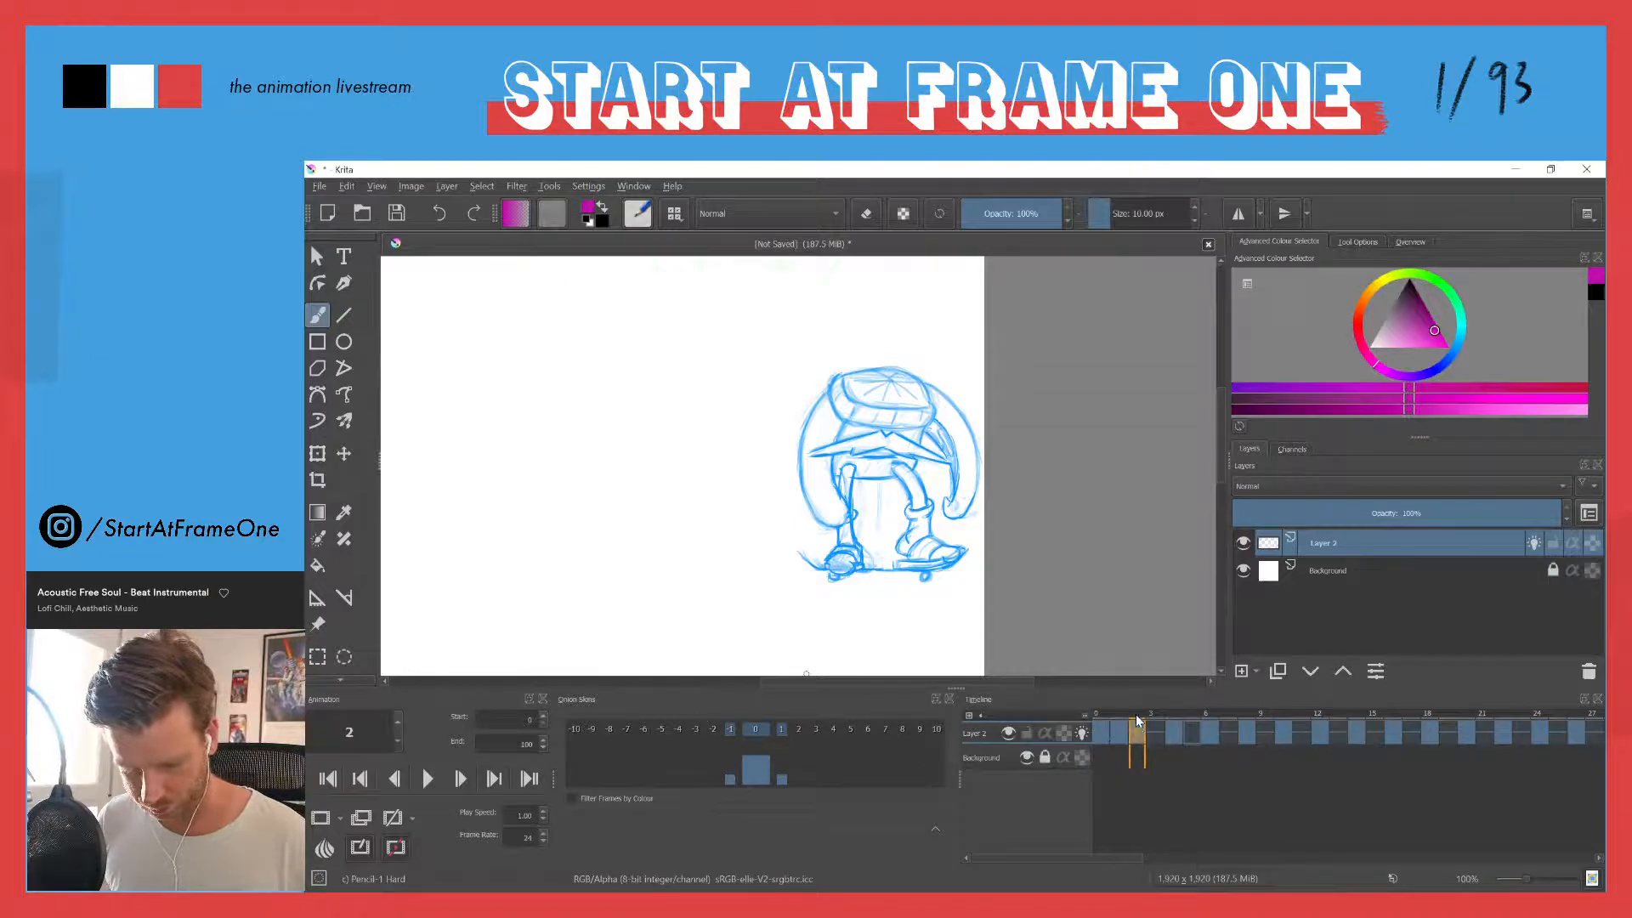
click(1138, 729)
click(1118, 713)
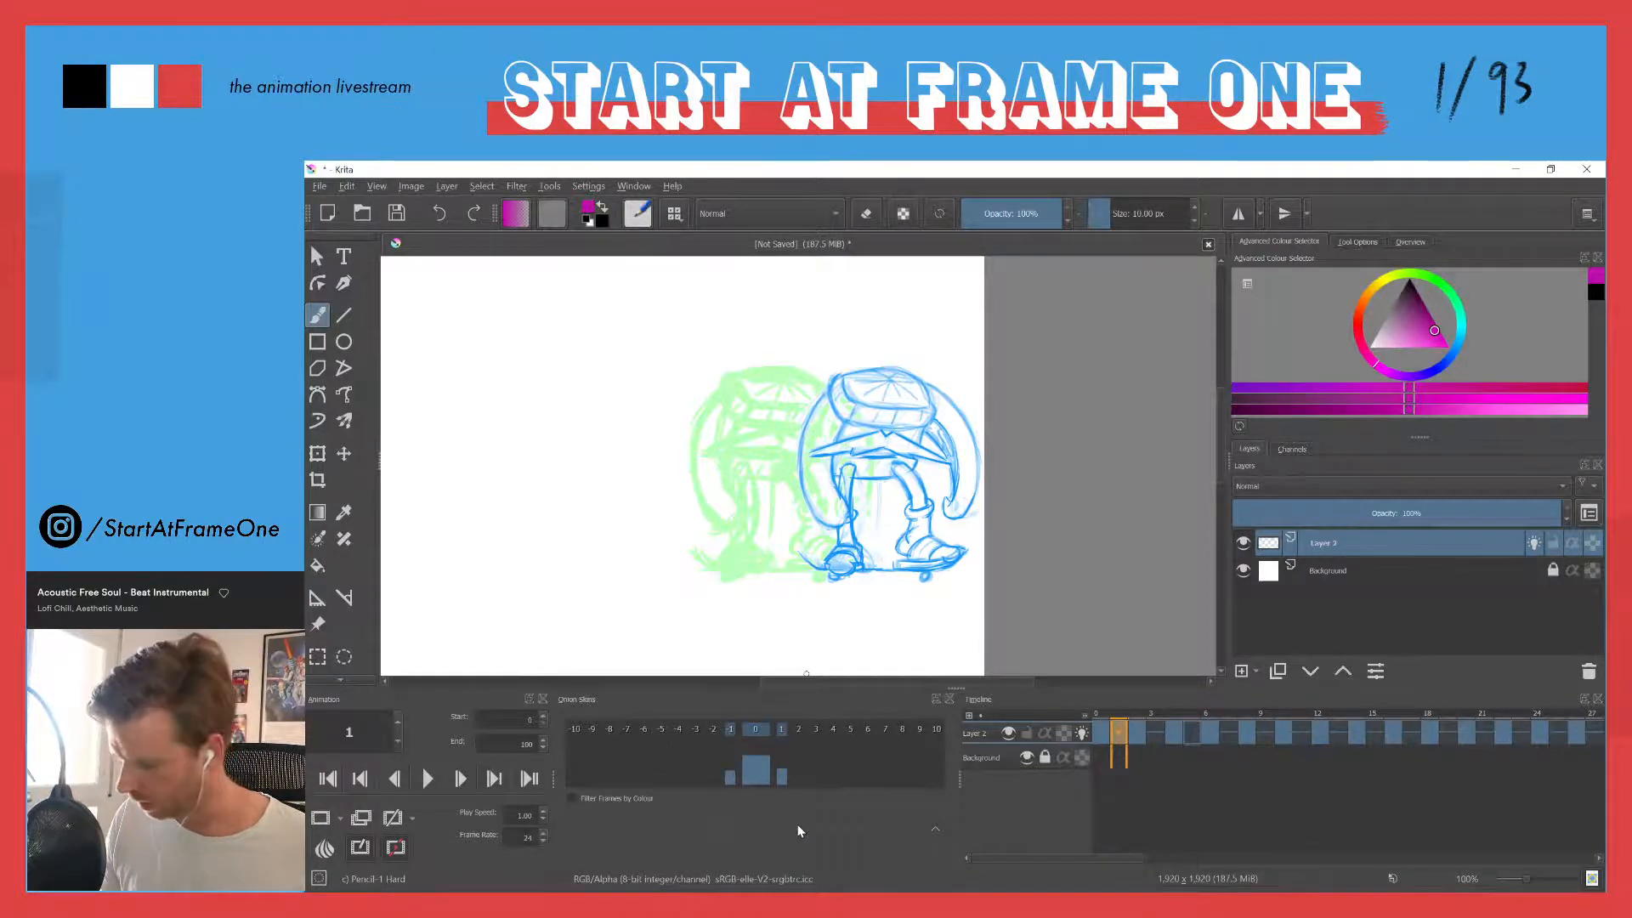
Step: Transform the duplicated skater on frame 1, shifting it left to midway between the previous and next onion skins
key(ctrl+t)
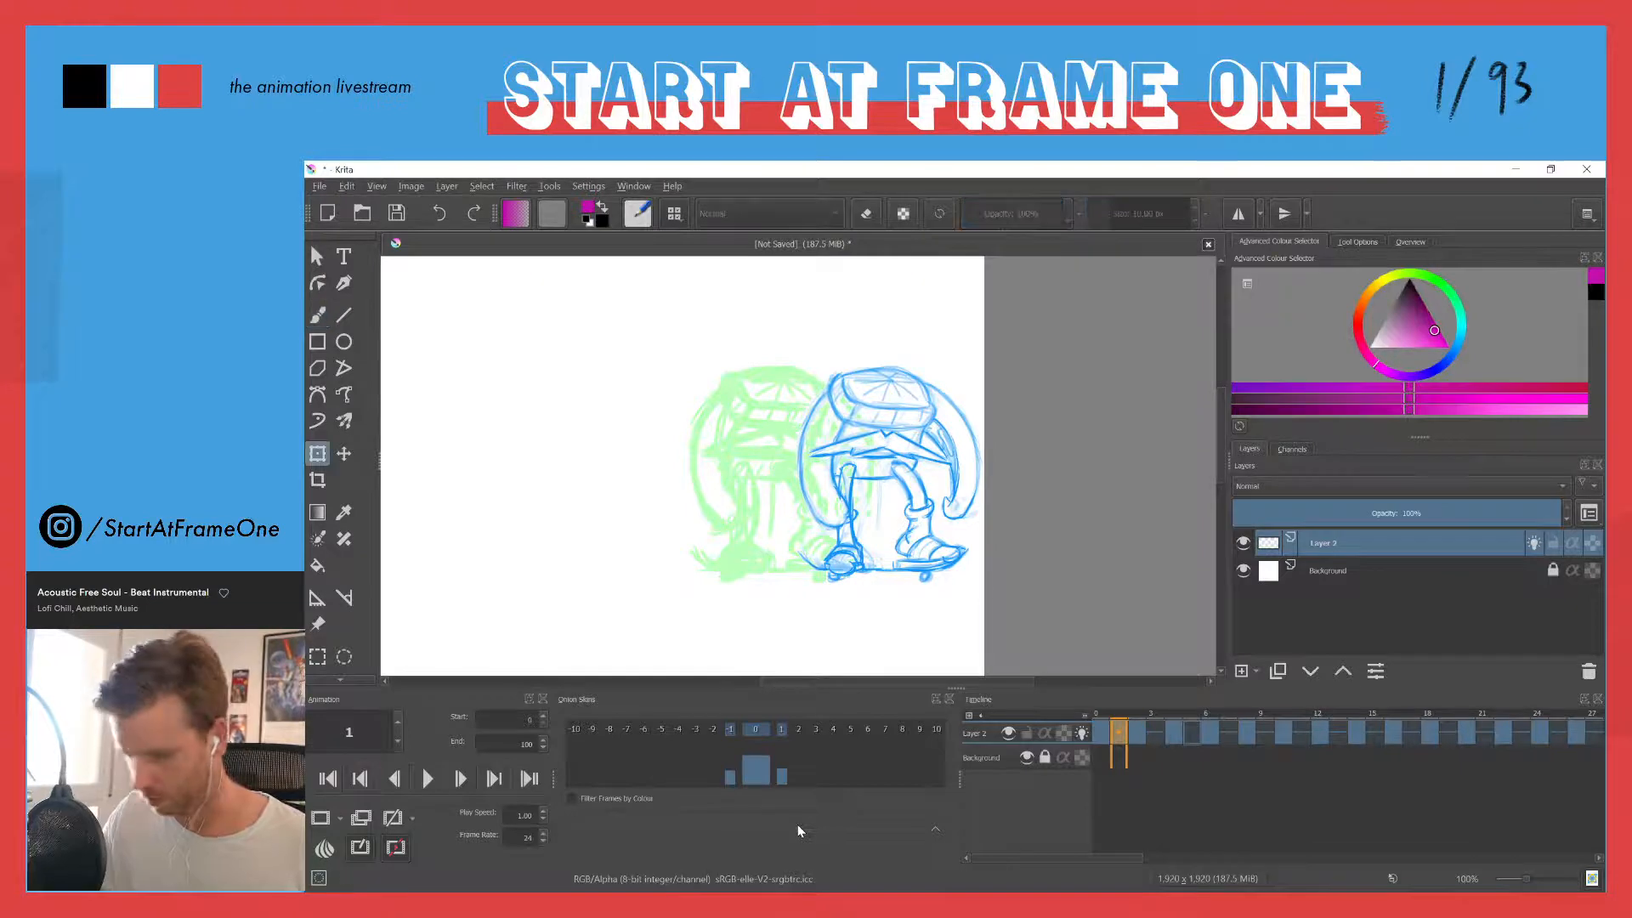
key(shift+Left)
key(shift+Left)
key(shift+Left)
key(shift+Left)
key(shift+Left)
key(shift+Left)
key(shift+Left)
key(shift+Left)
key(shift+Left)
key(shift+Left)
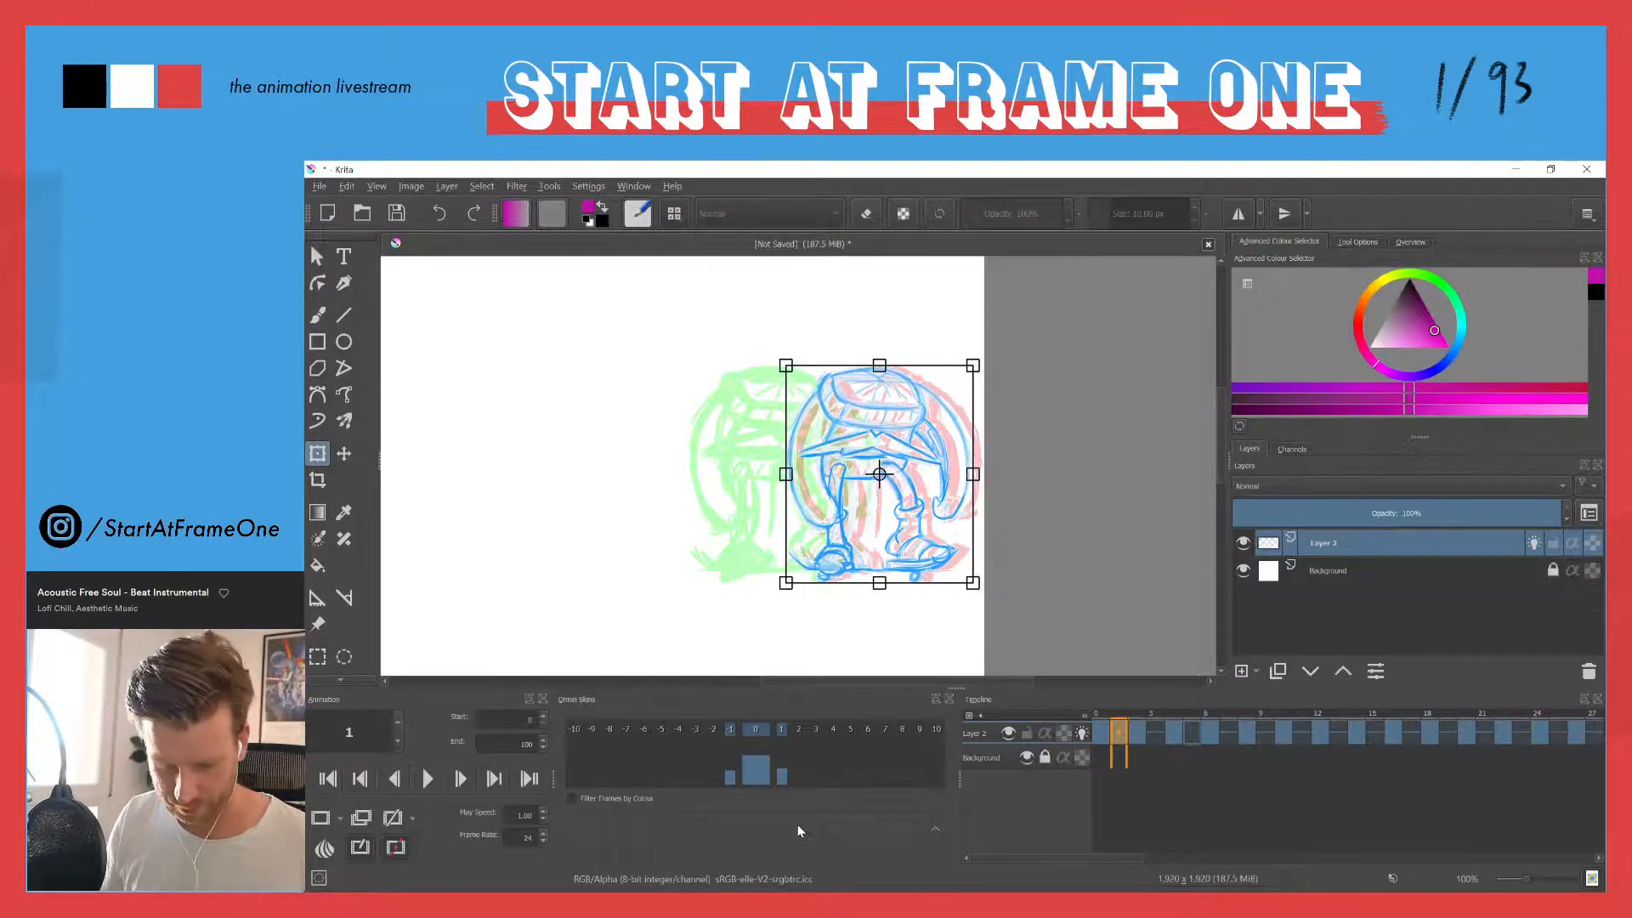
key(shift+Right)
key(shift+Right)
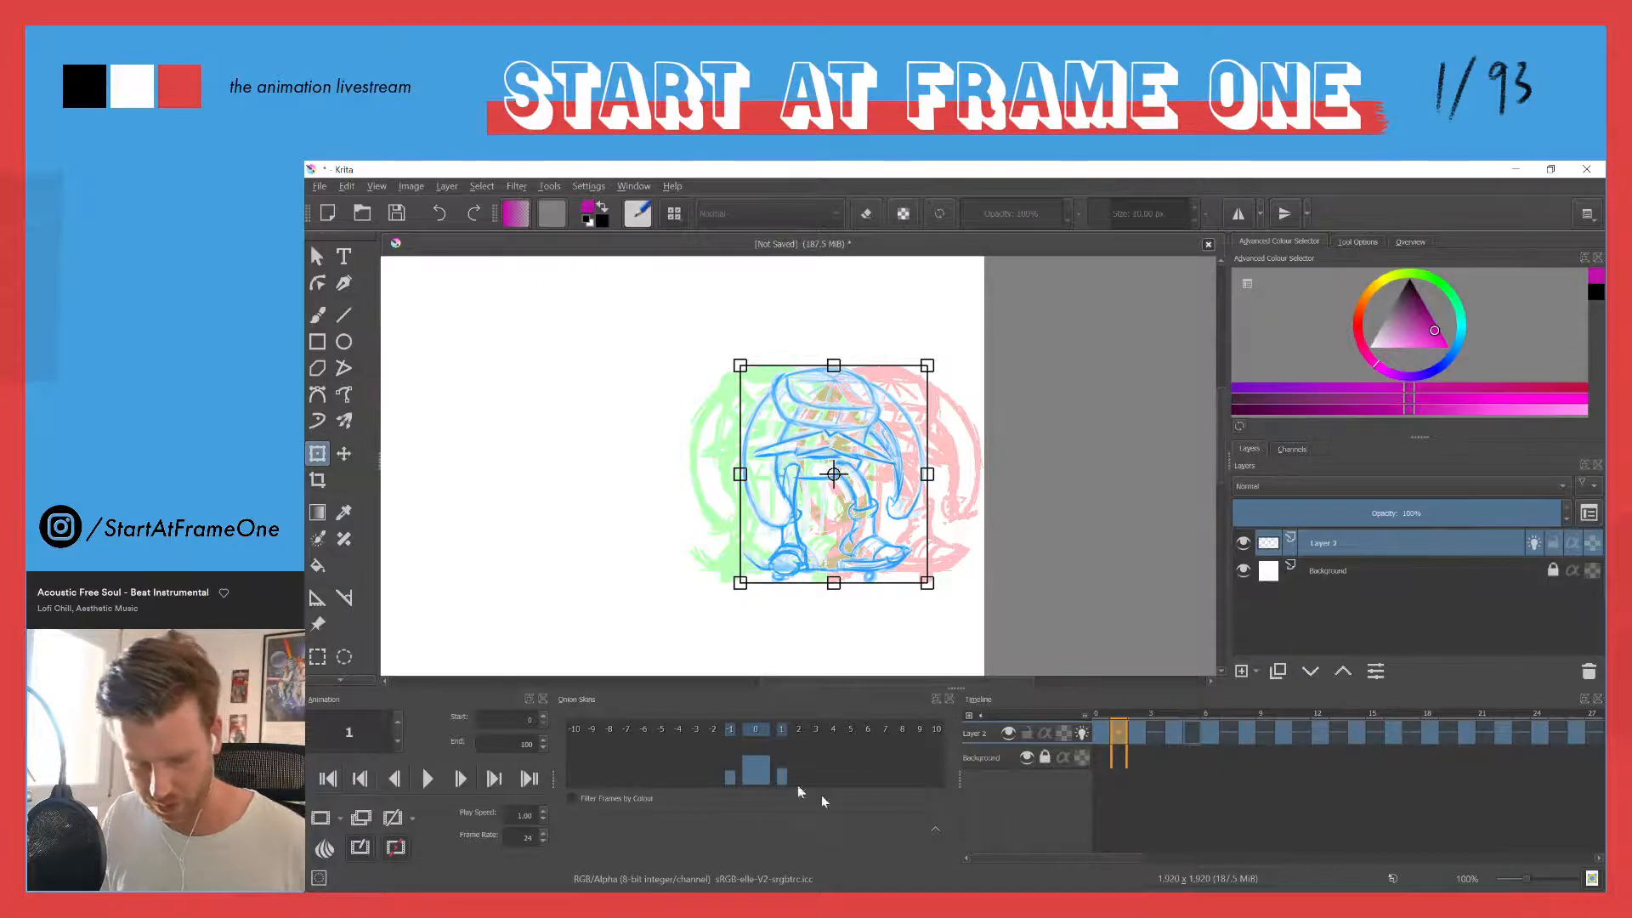
Step: Hide the sketch layer's onion skins and scrub between frames 1 and 4 to check the motion, stopping at frame 3
click(1085, 733)
mouse_move(1117, 711)
mouse_down()
mouse_move(1089, 709)
mouse_move(1174, 716)
mouse_move(1101, 714)
mouse_move(1141, 720)
mouse_up()
click(1155, 736)
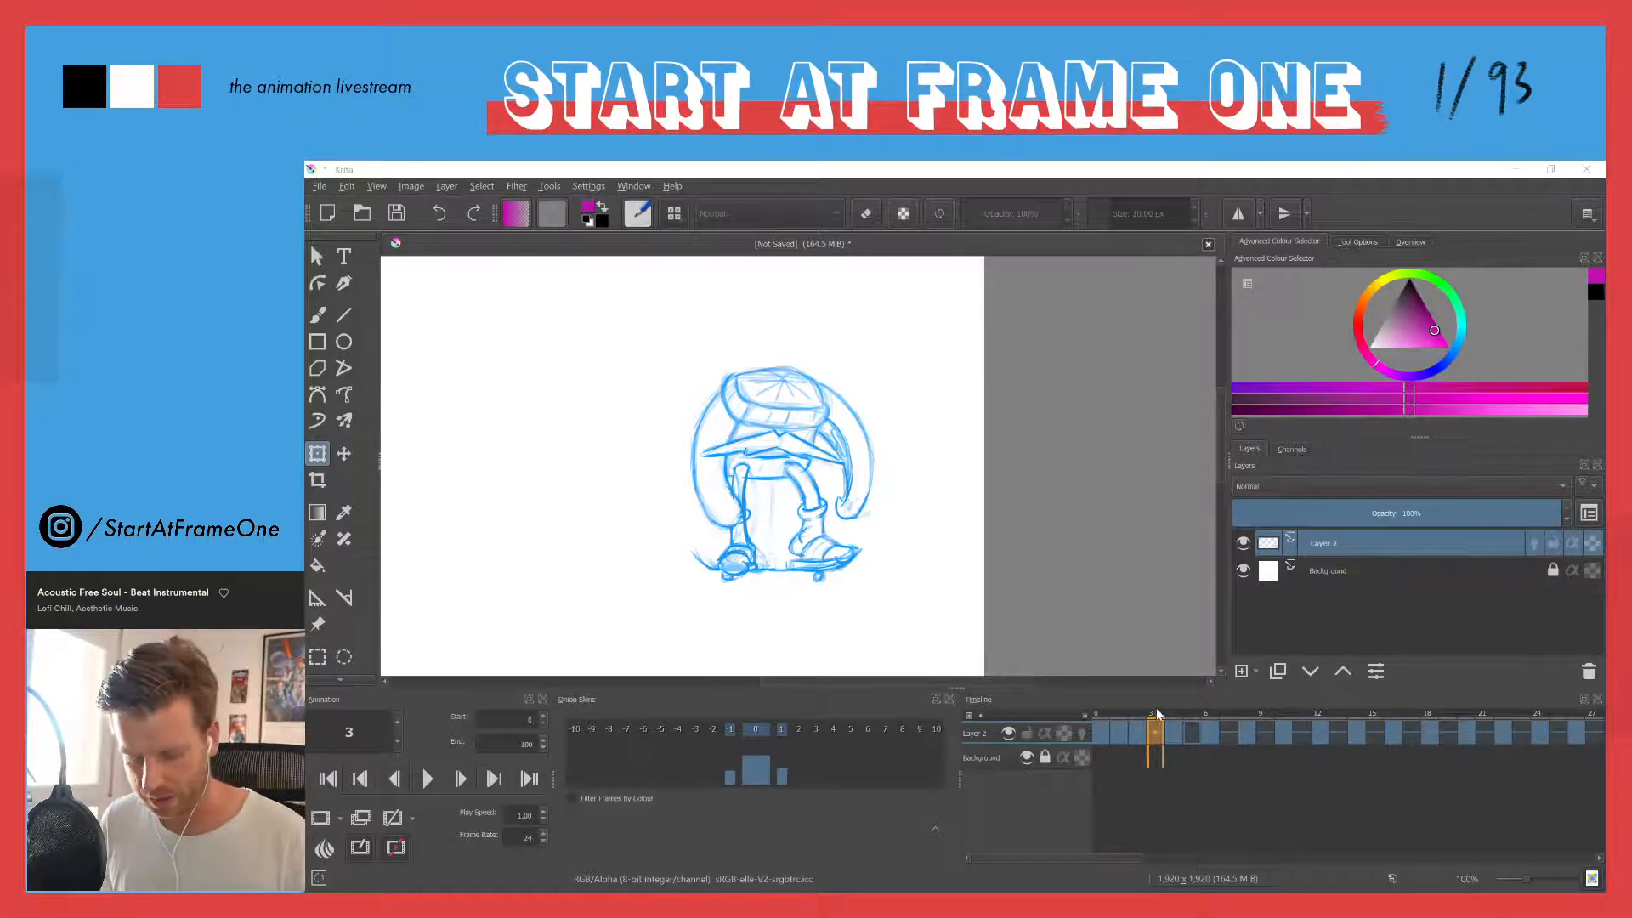
mouse_move(1140, 713)
mouse_down()
mouse_move(1074, 712)
mouse_move(1173, 713)
mouse_move(1098, 713)
mouse_move(1137, 717)
mouse_up()
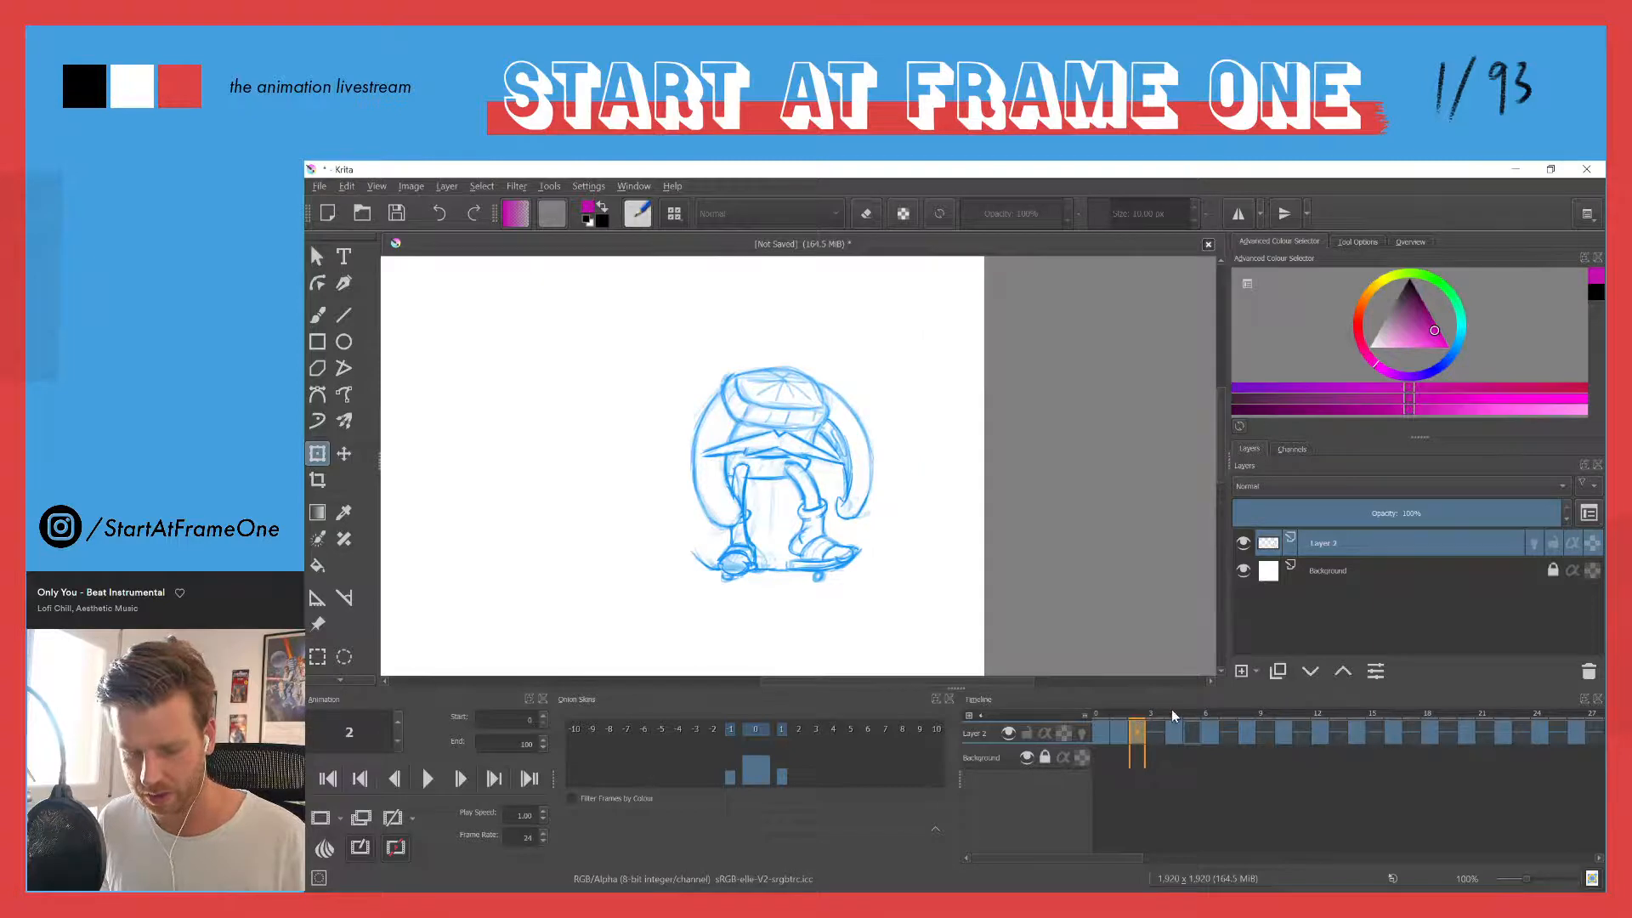
click(1172, 714)
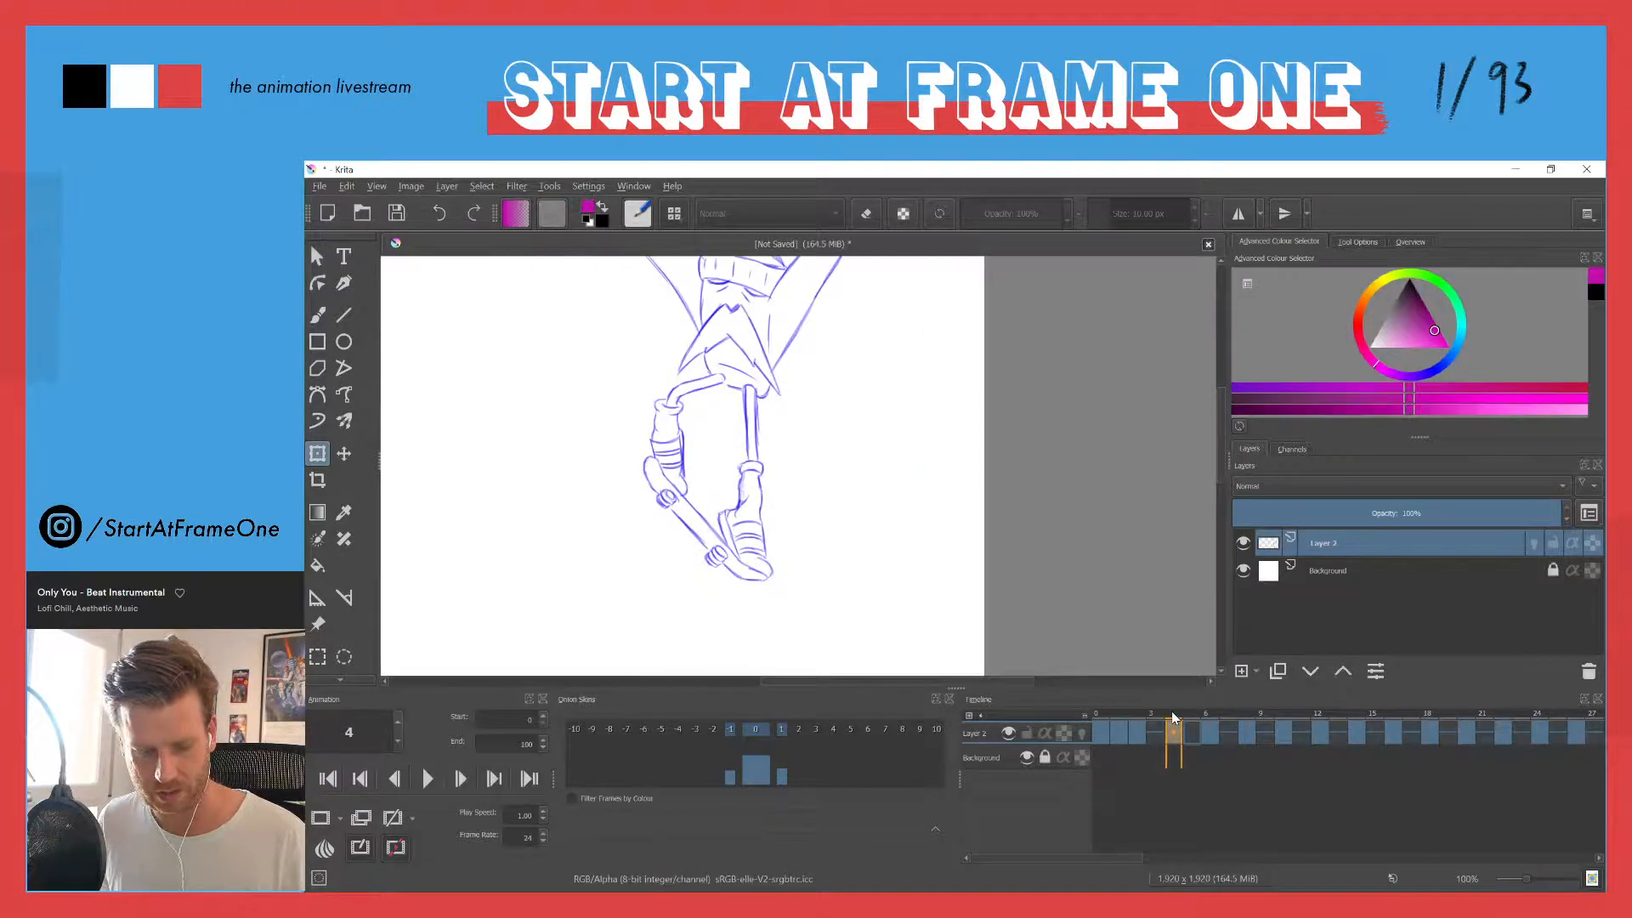
drag(1133, 715, 1156, 710)
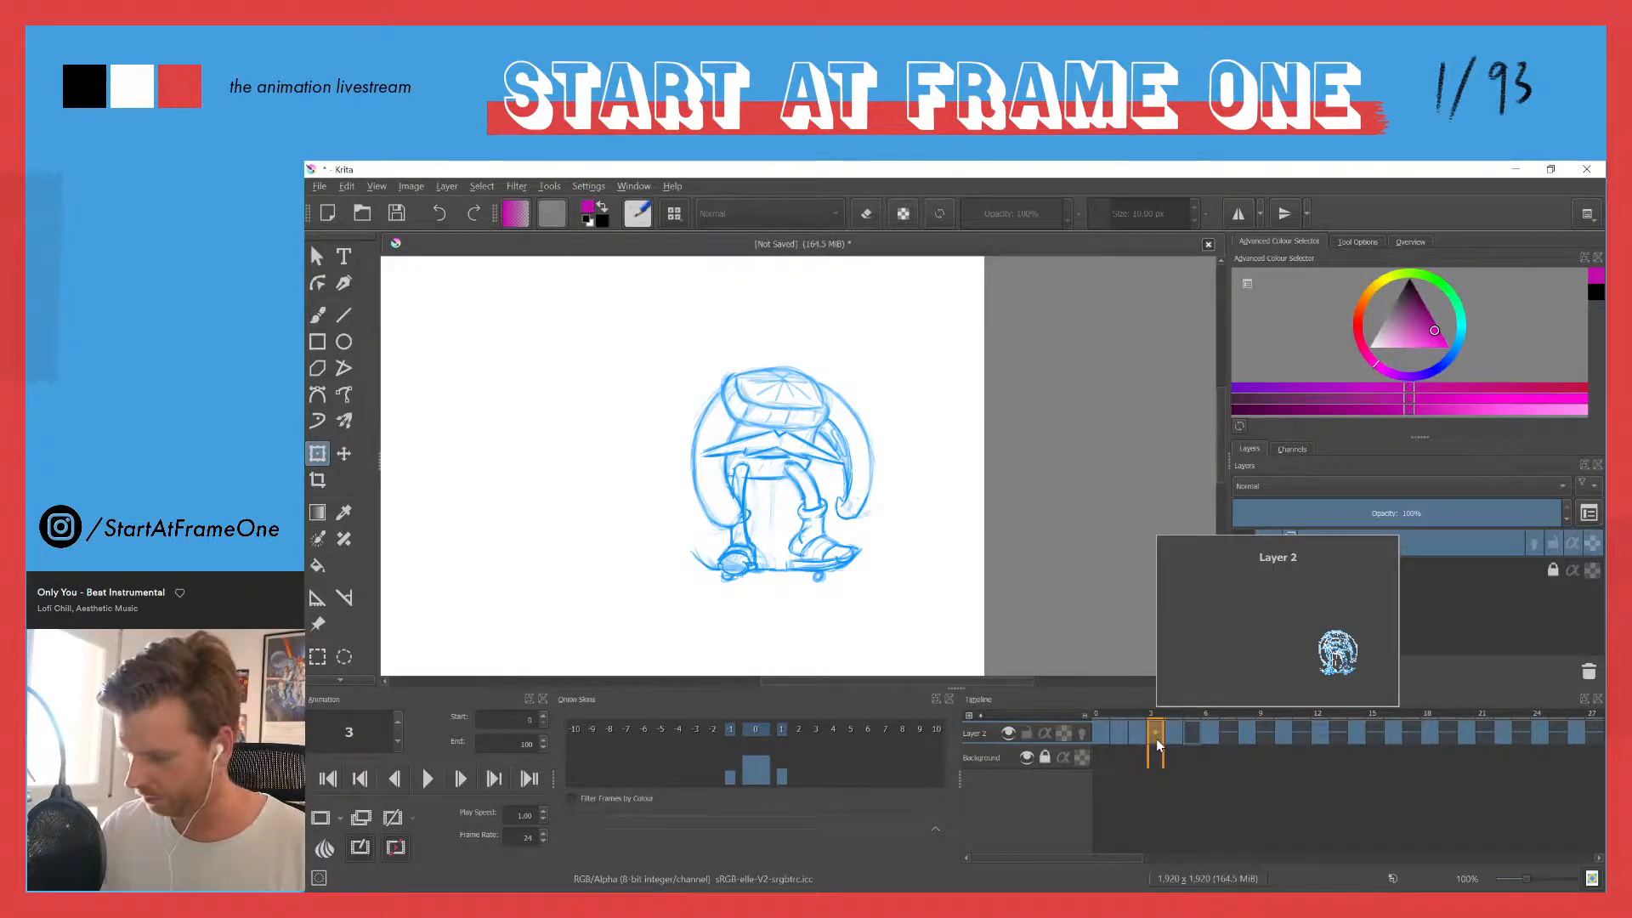
Step: Clear the skater drawing from frame 3 and ready the frame for brush drawing with onion skins enabled
key(Delete)
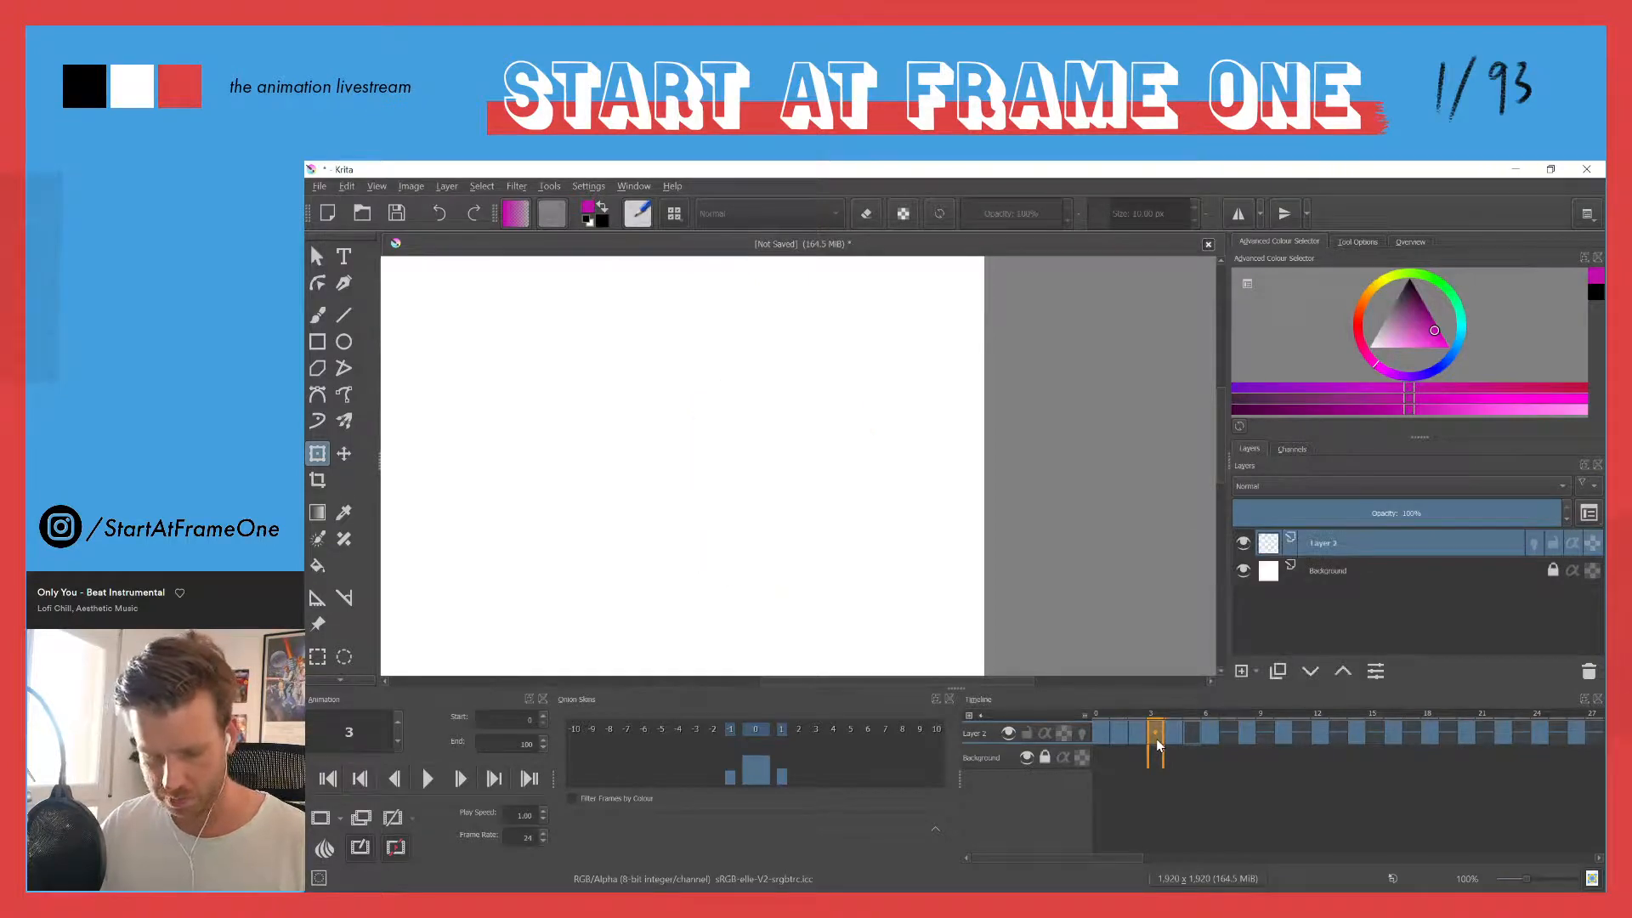
click(1082, 733)
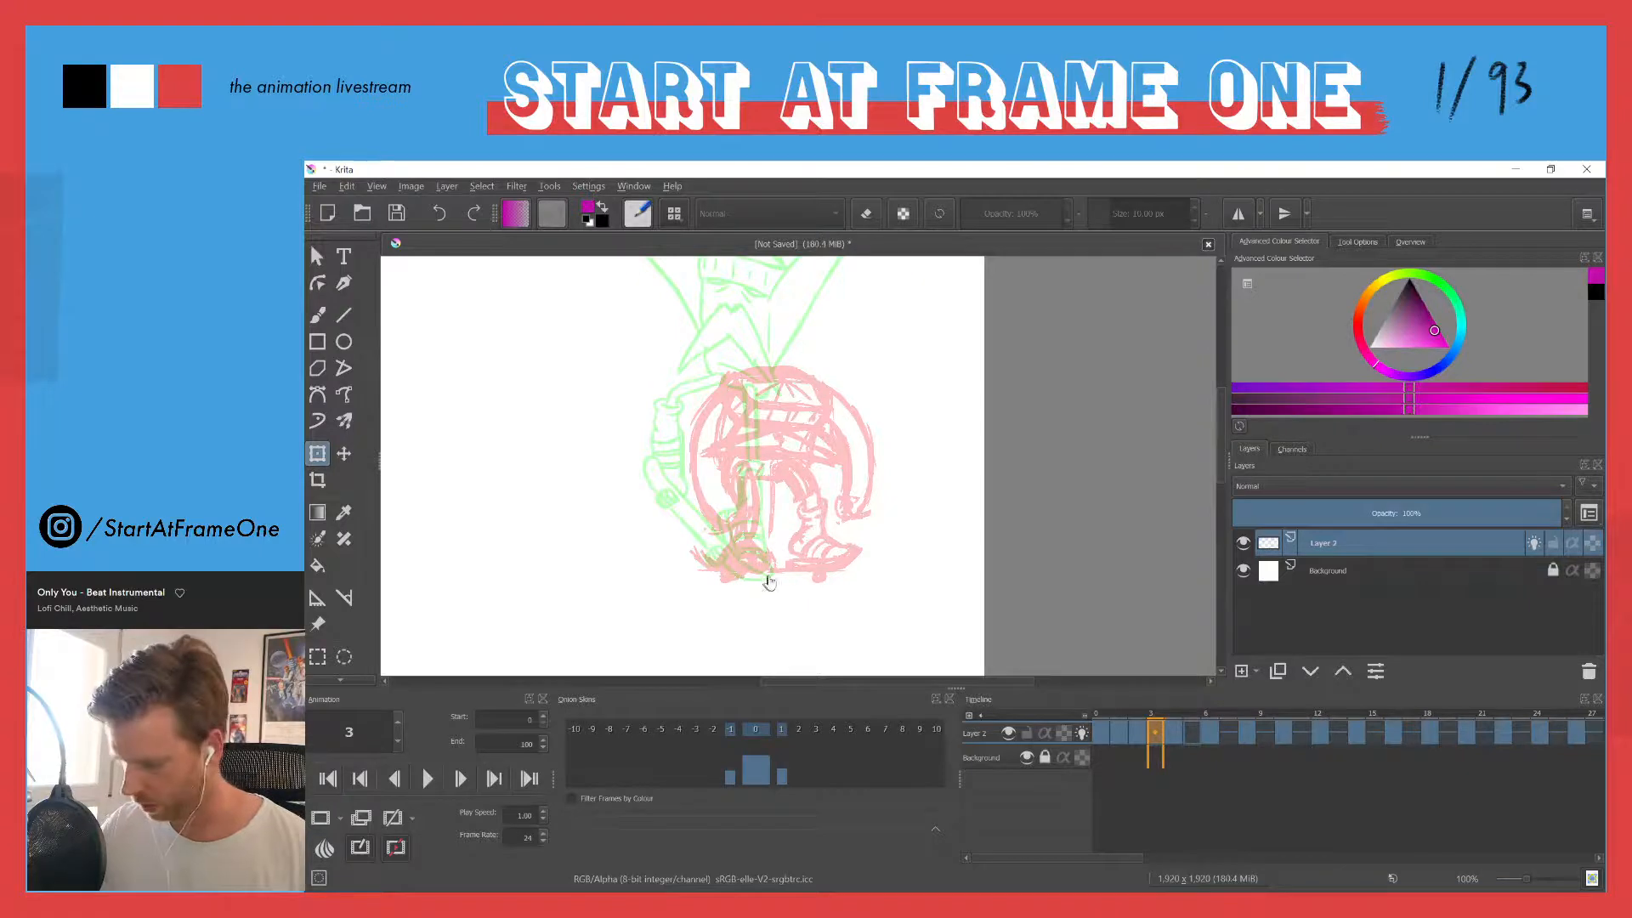
key(b)
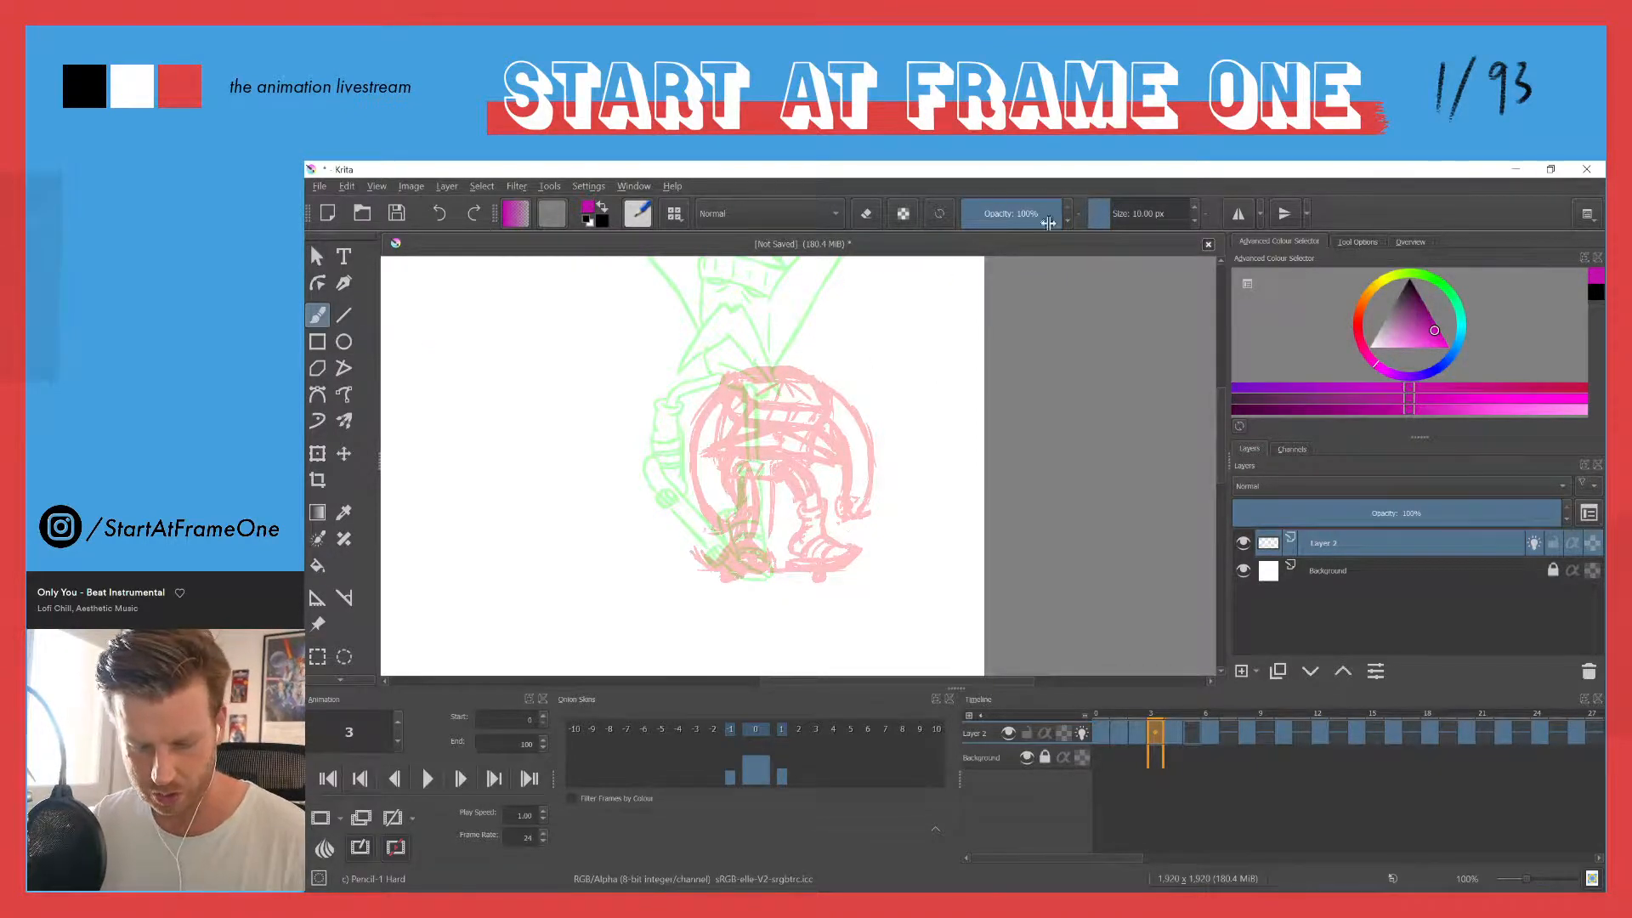
Step: Lower the brush opacity to below 50% and test it with overlapping curved magenta strokes on the empty canvas beside the skater
drag(1054, 214, 1003, 222)
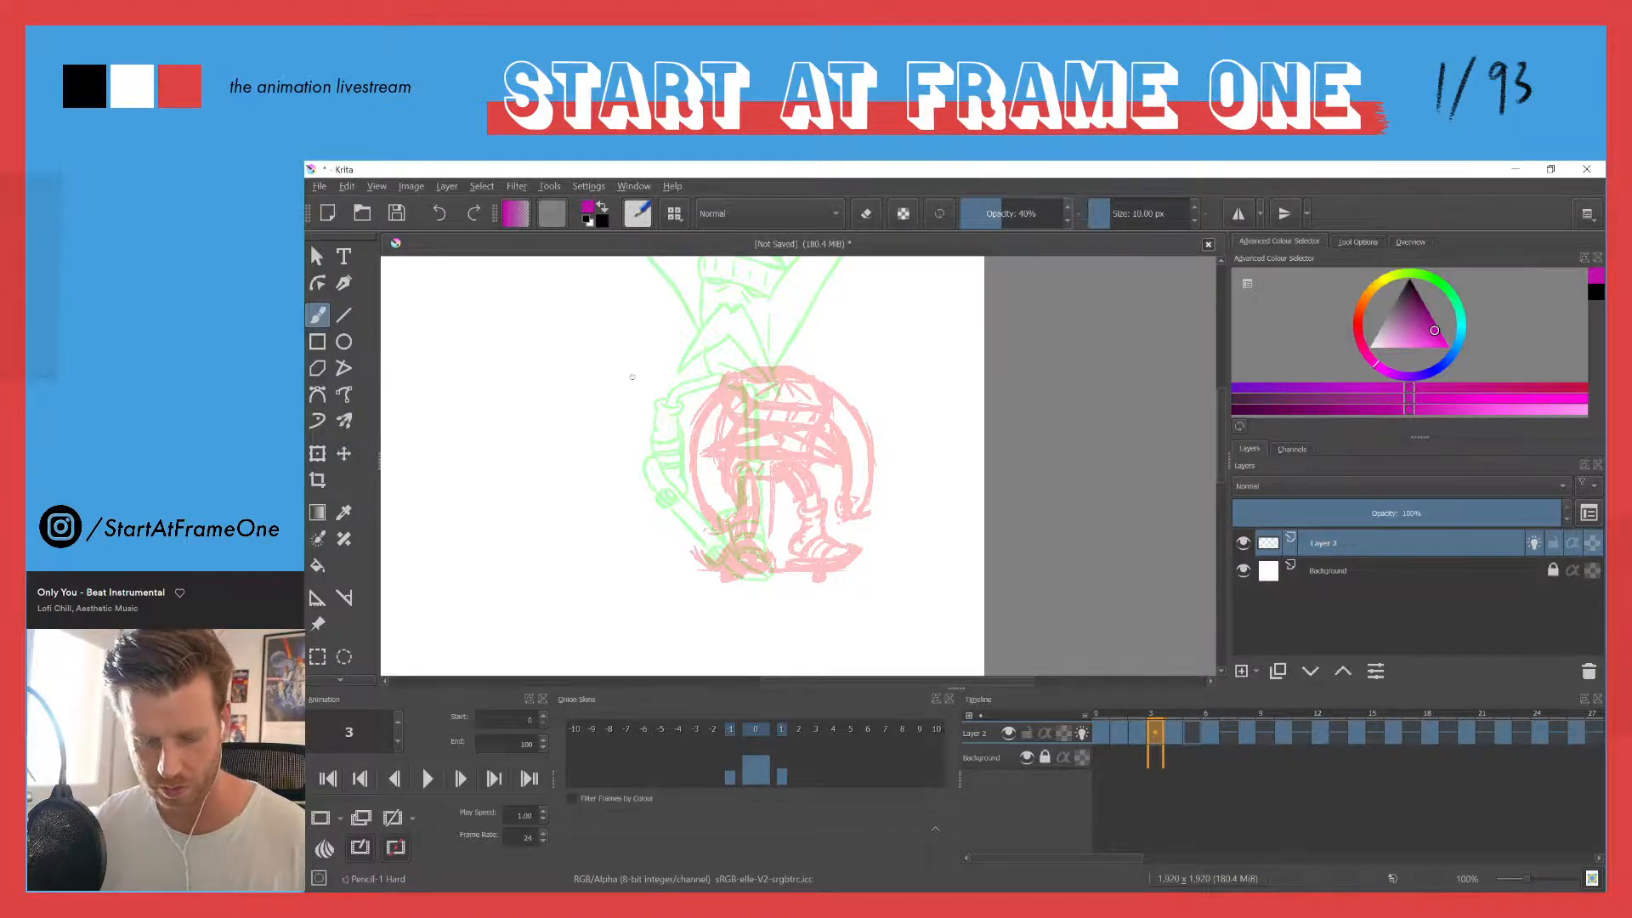
mouse_move(548, 303)
mouse_down()
mouse_move(601, 437)
mouse_move(609, 518)
mouse_up()
drag(578, 376, 614, 544)
drag(554, 316, 616, 553)
drag(532, 285, 619, 563)
drag(566, 340, 618, 529)
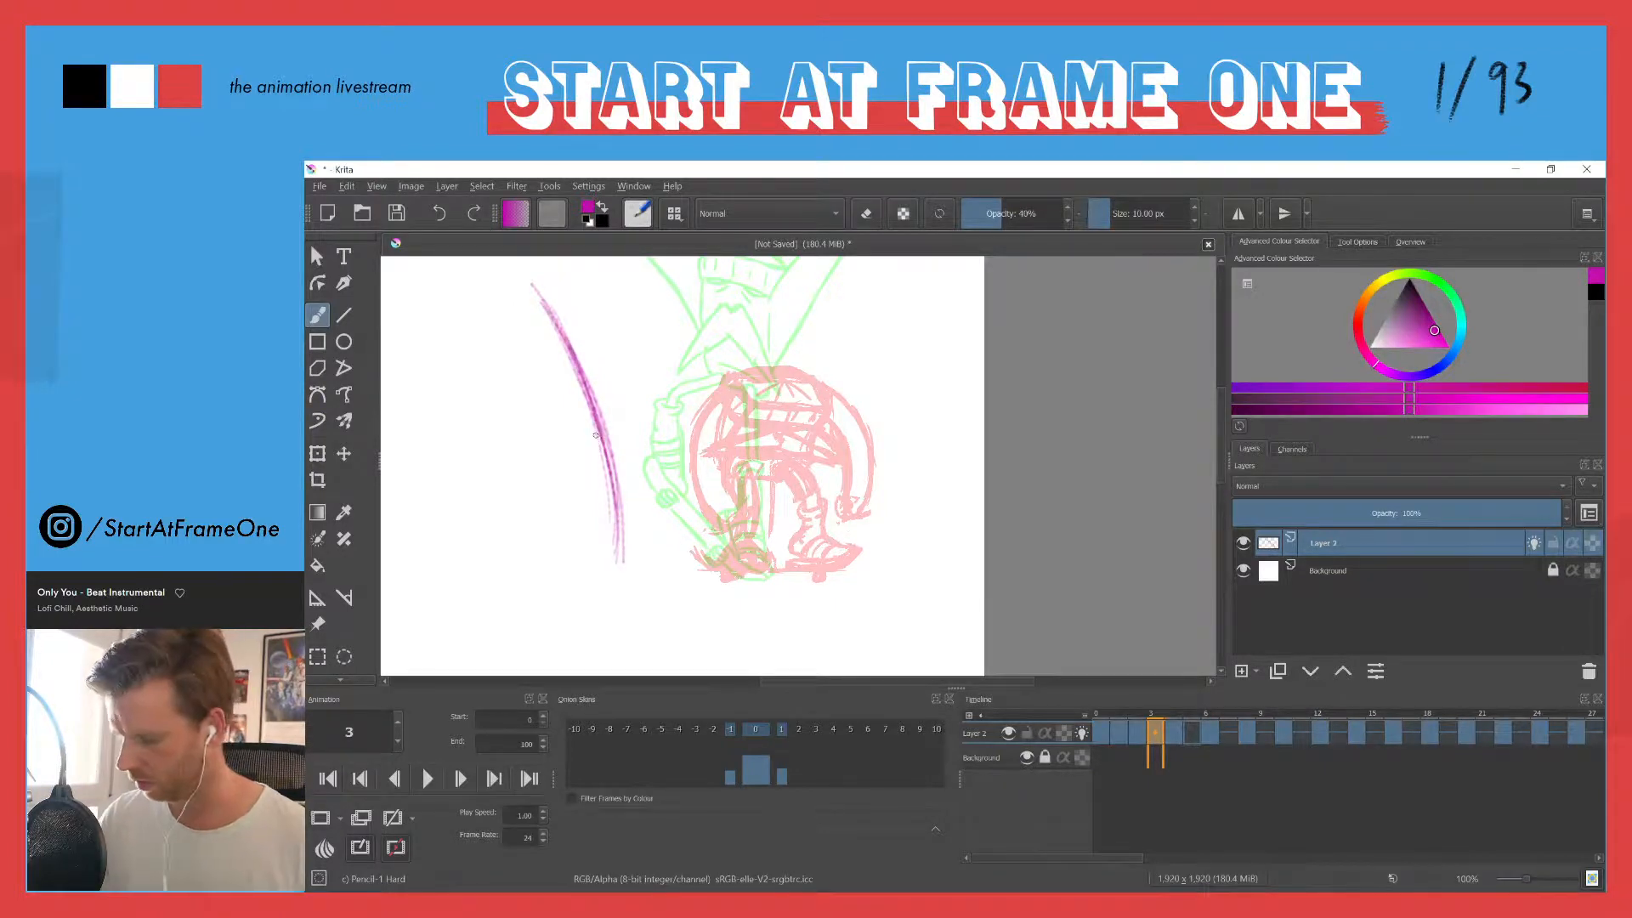
Step: Lasso the magenta test strokes, delete them from frame 3 and clear the selection, keeping the brush ready
key(l)
mouse_move(517, 267)
mouse_down()
mouse_move(639, 450)
mouse_move(616, 619)
mouse_move(500, 319)
mouse_move(513, 259)
mouse_up()
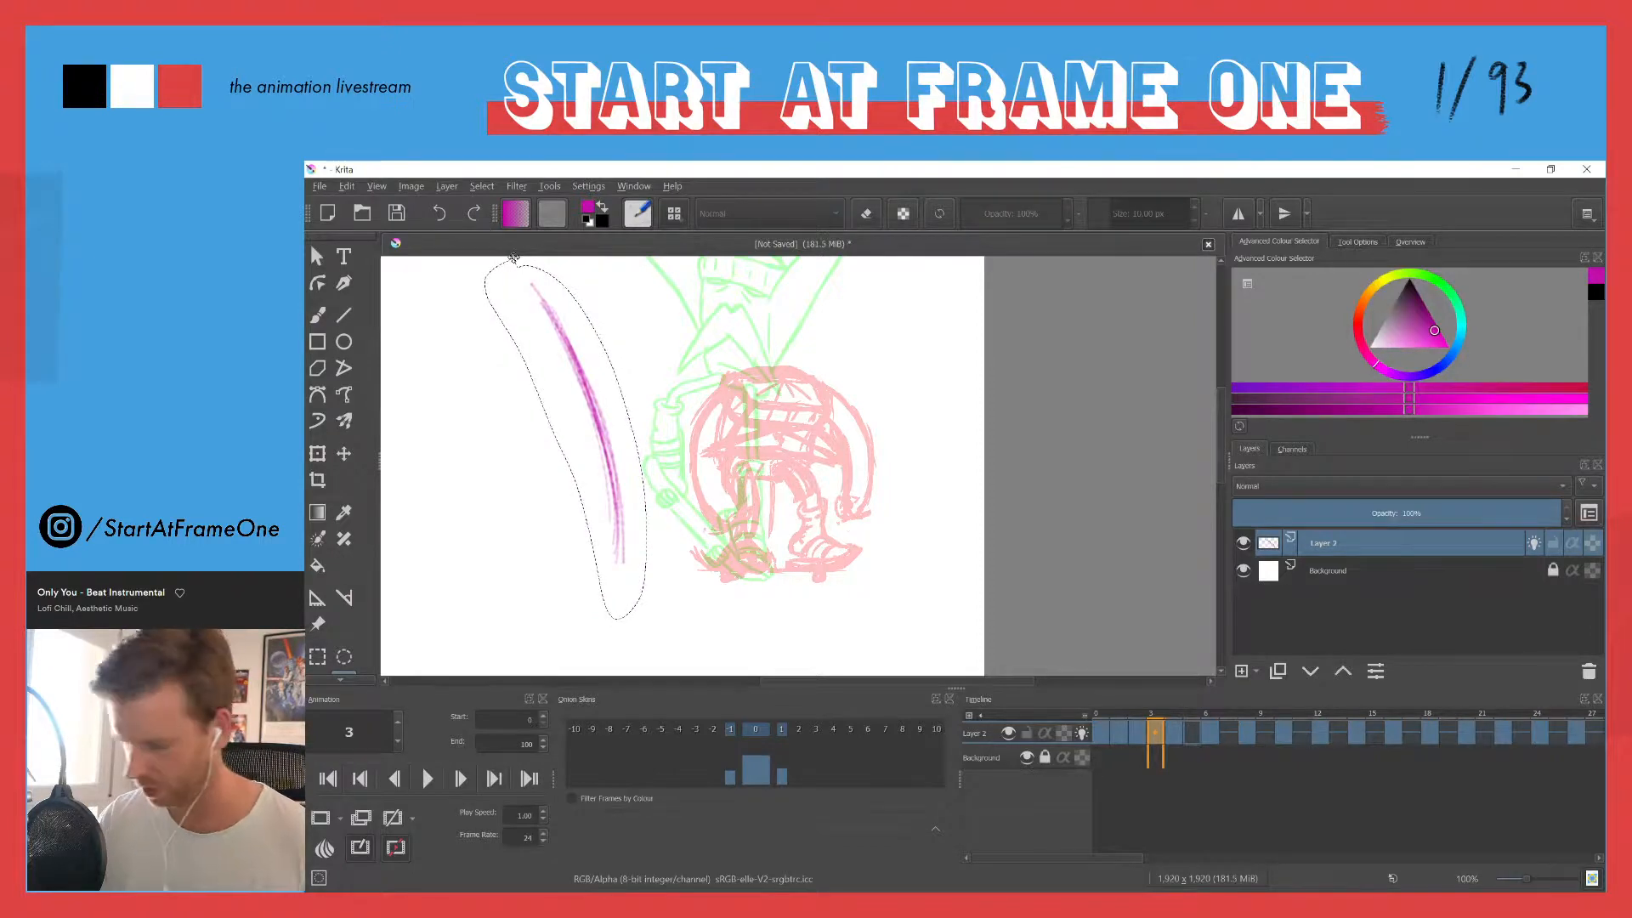
key(b)
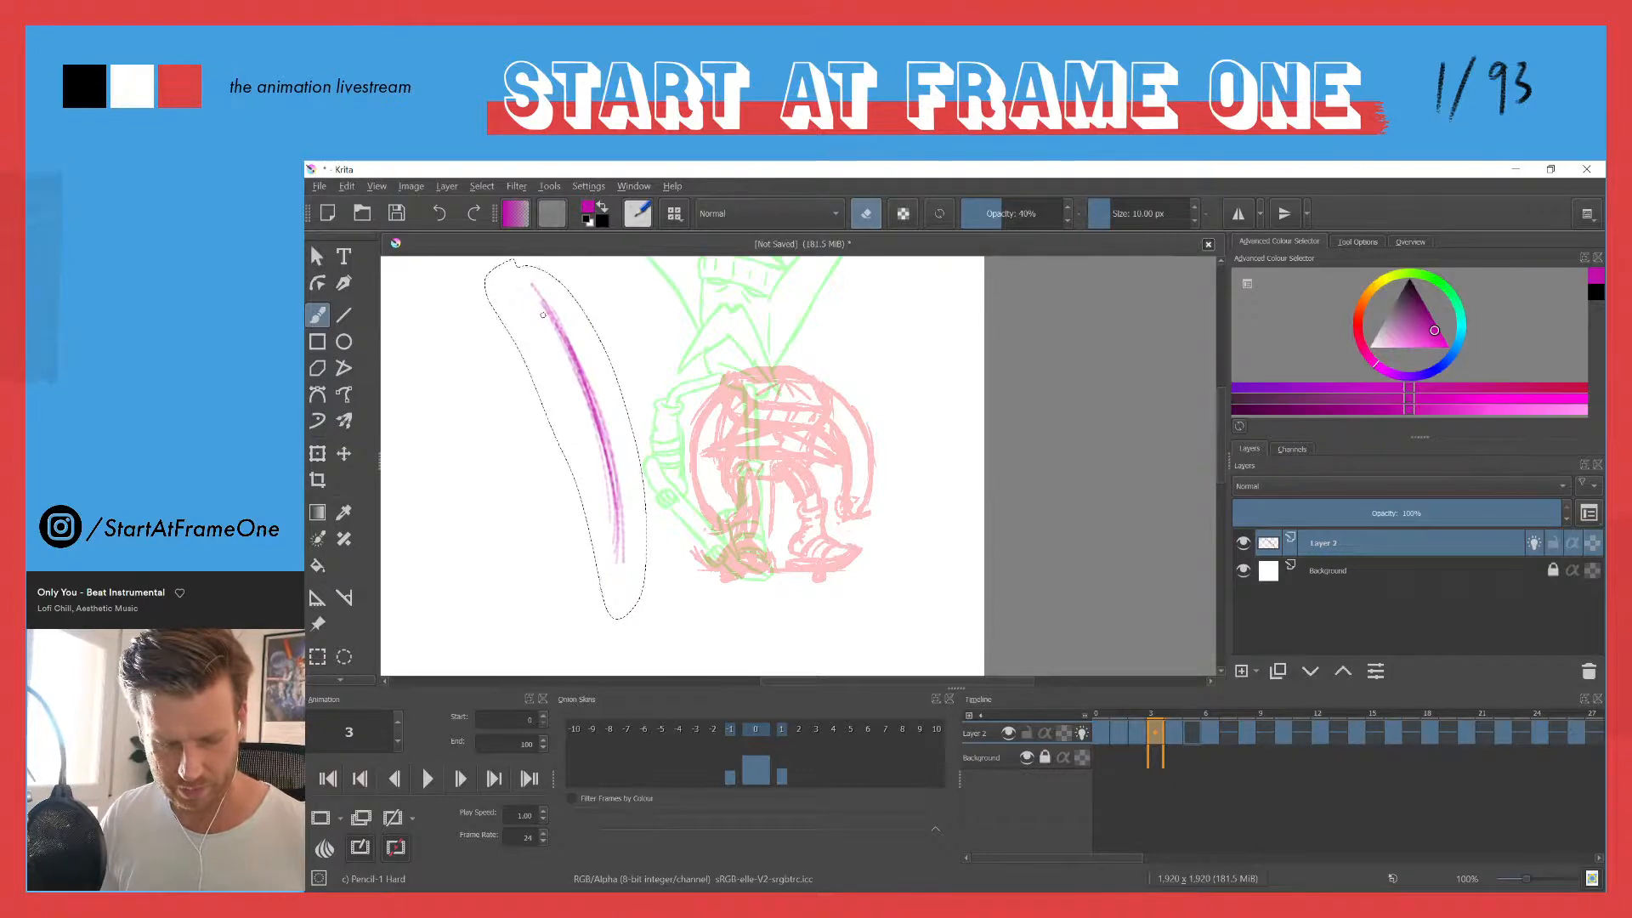
key(Delete)
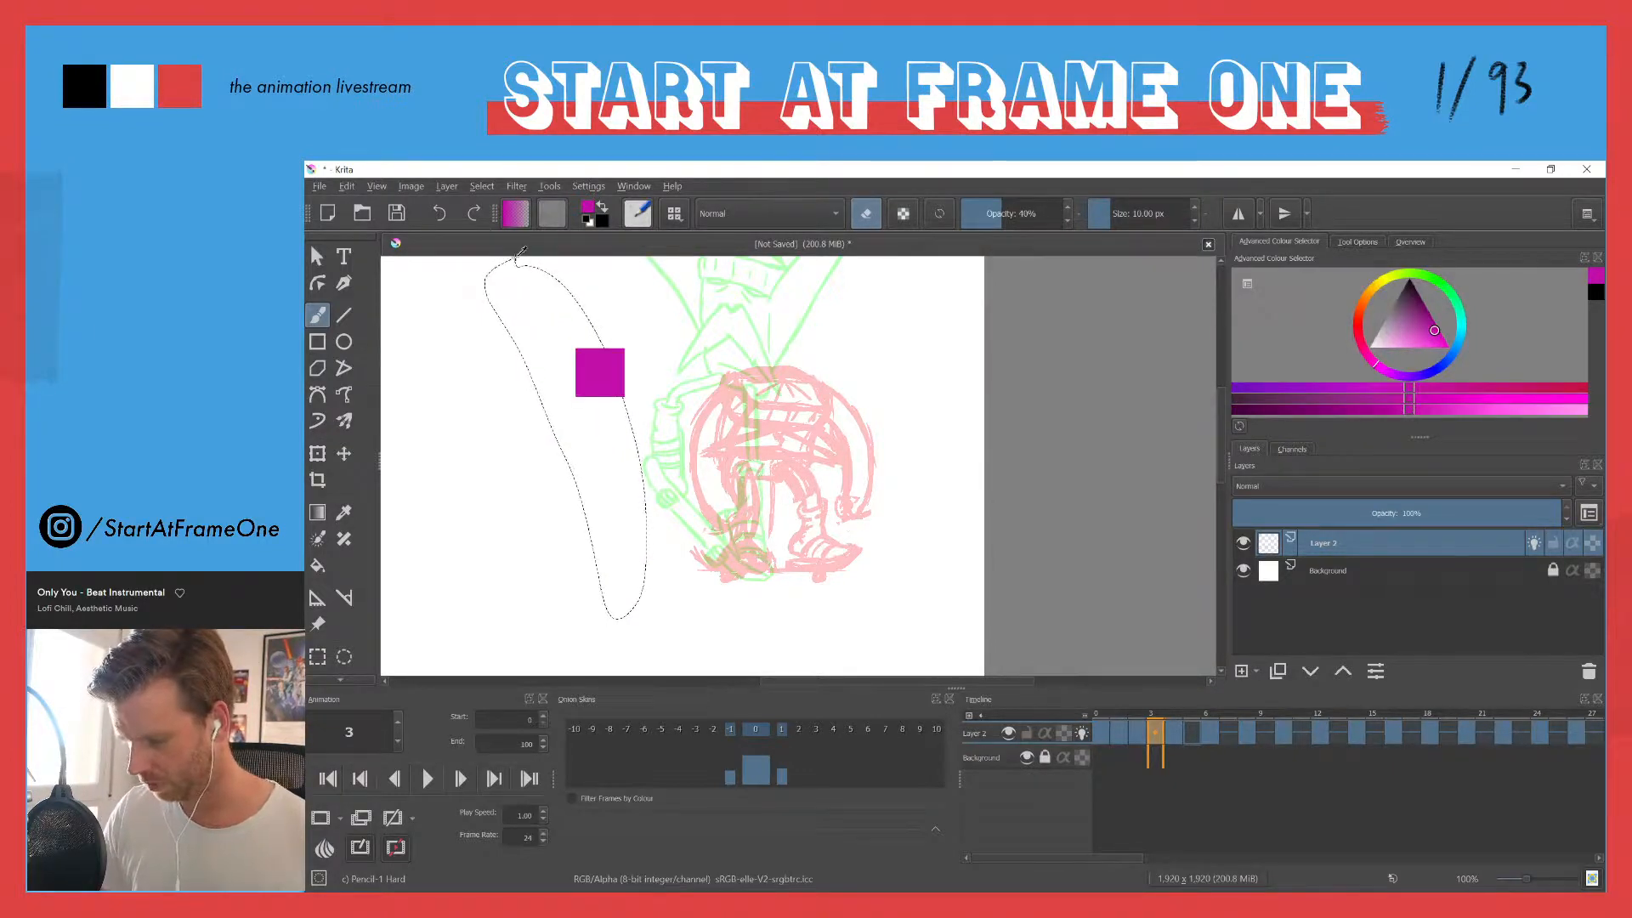
key(ctrl+shift+a)
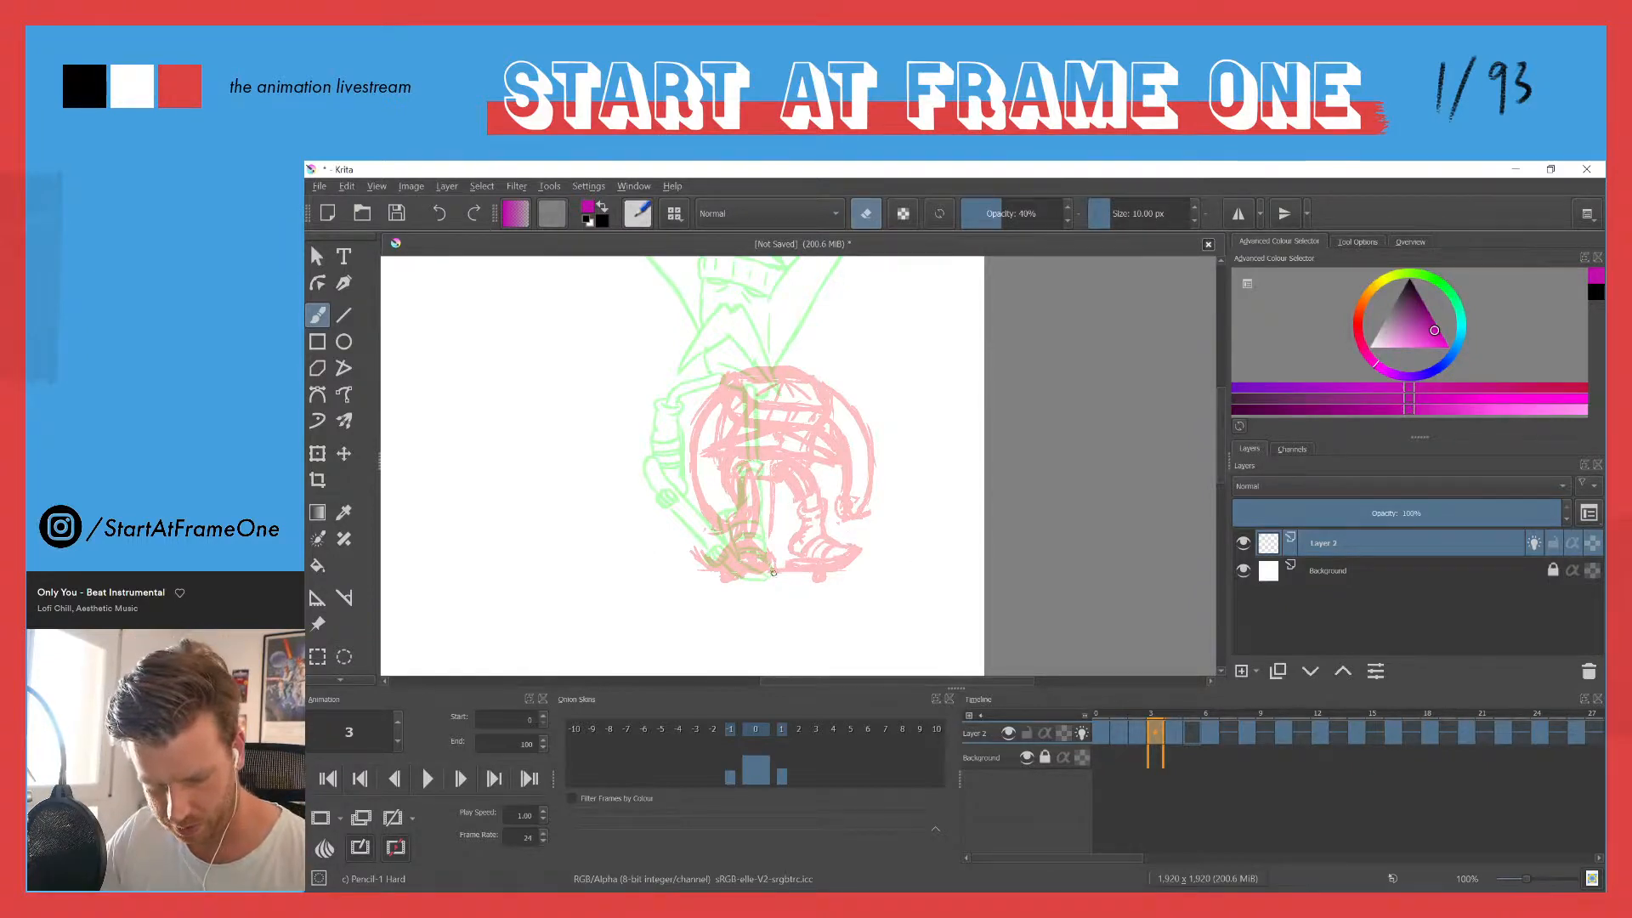
Step: Change the brush colour to saturated blue and try it with a short stroke beside the skater, undoing that stroke
mouse_move(1414, 303)
mouse_down()
mouse_move(1406, 279)
mouse_move(1442, 334)
mouse_up()
click(1438, 366)
click(1440, 332)
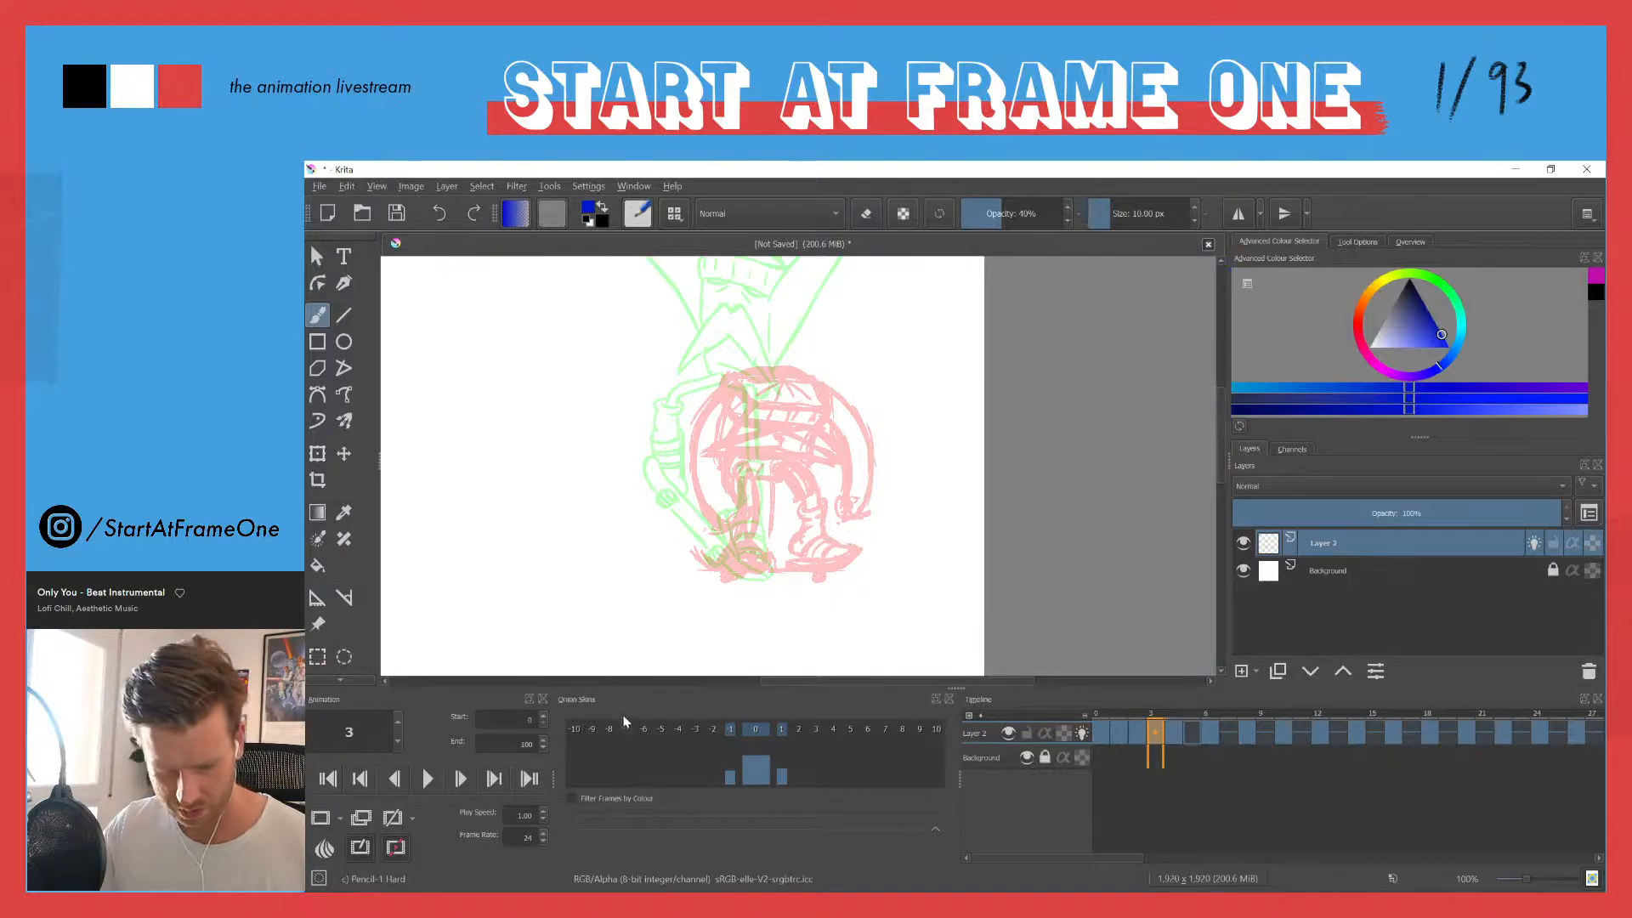
click(639, 218)
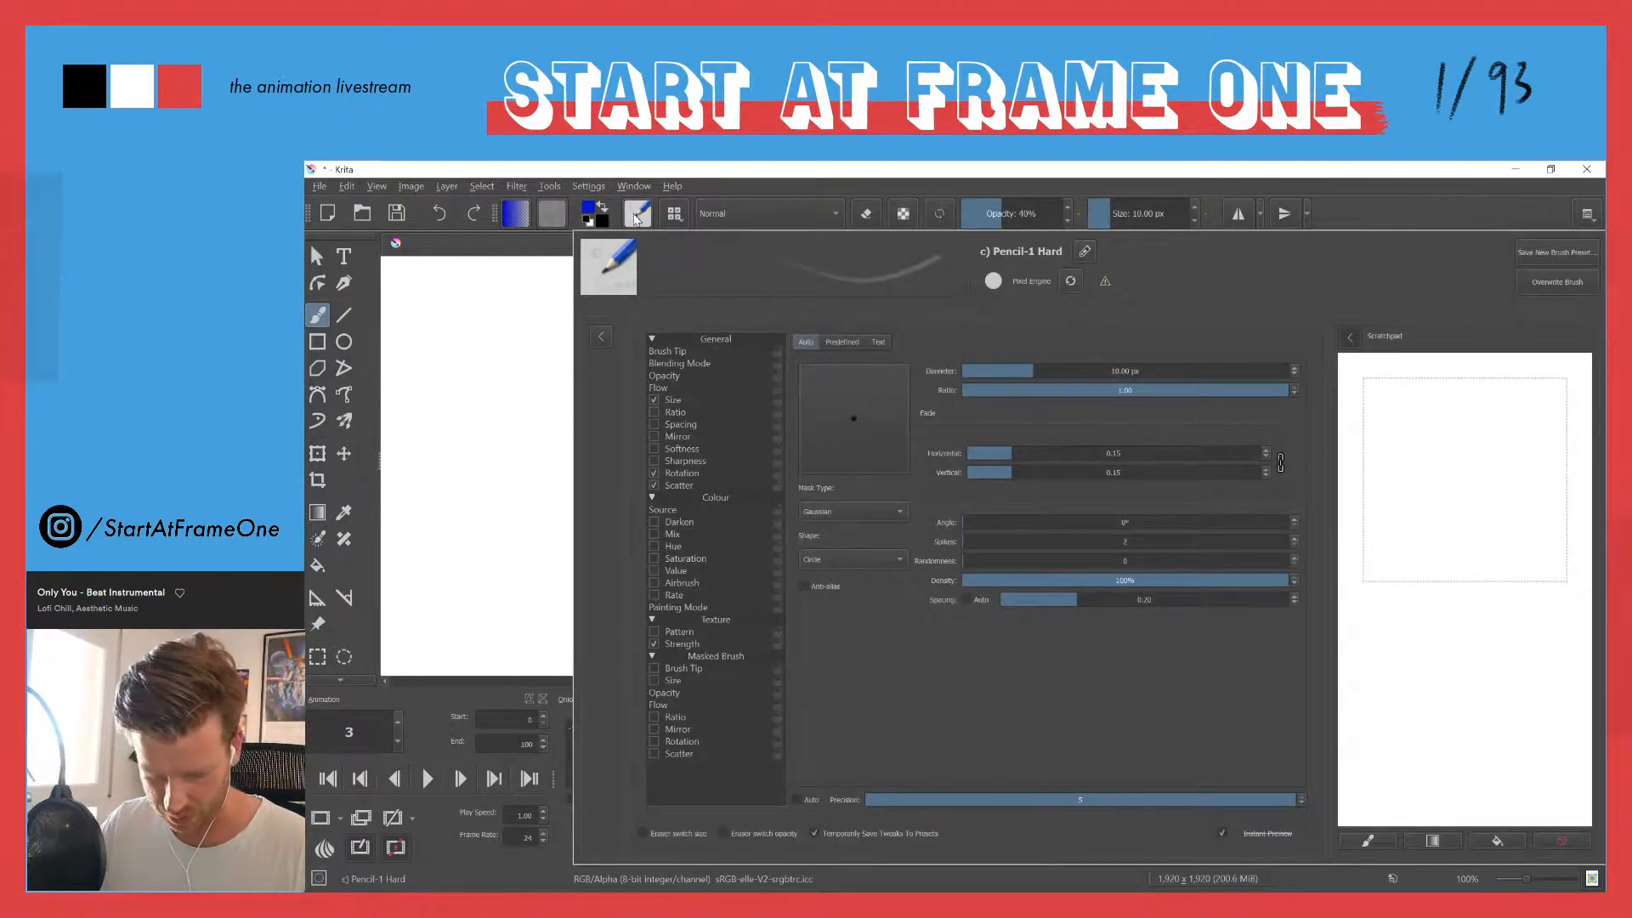
click(530, 279)
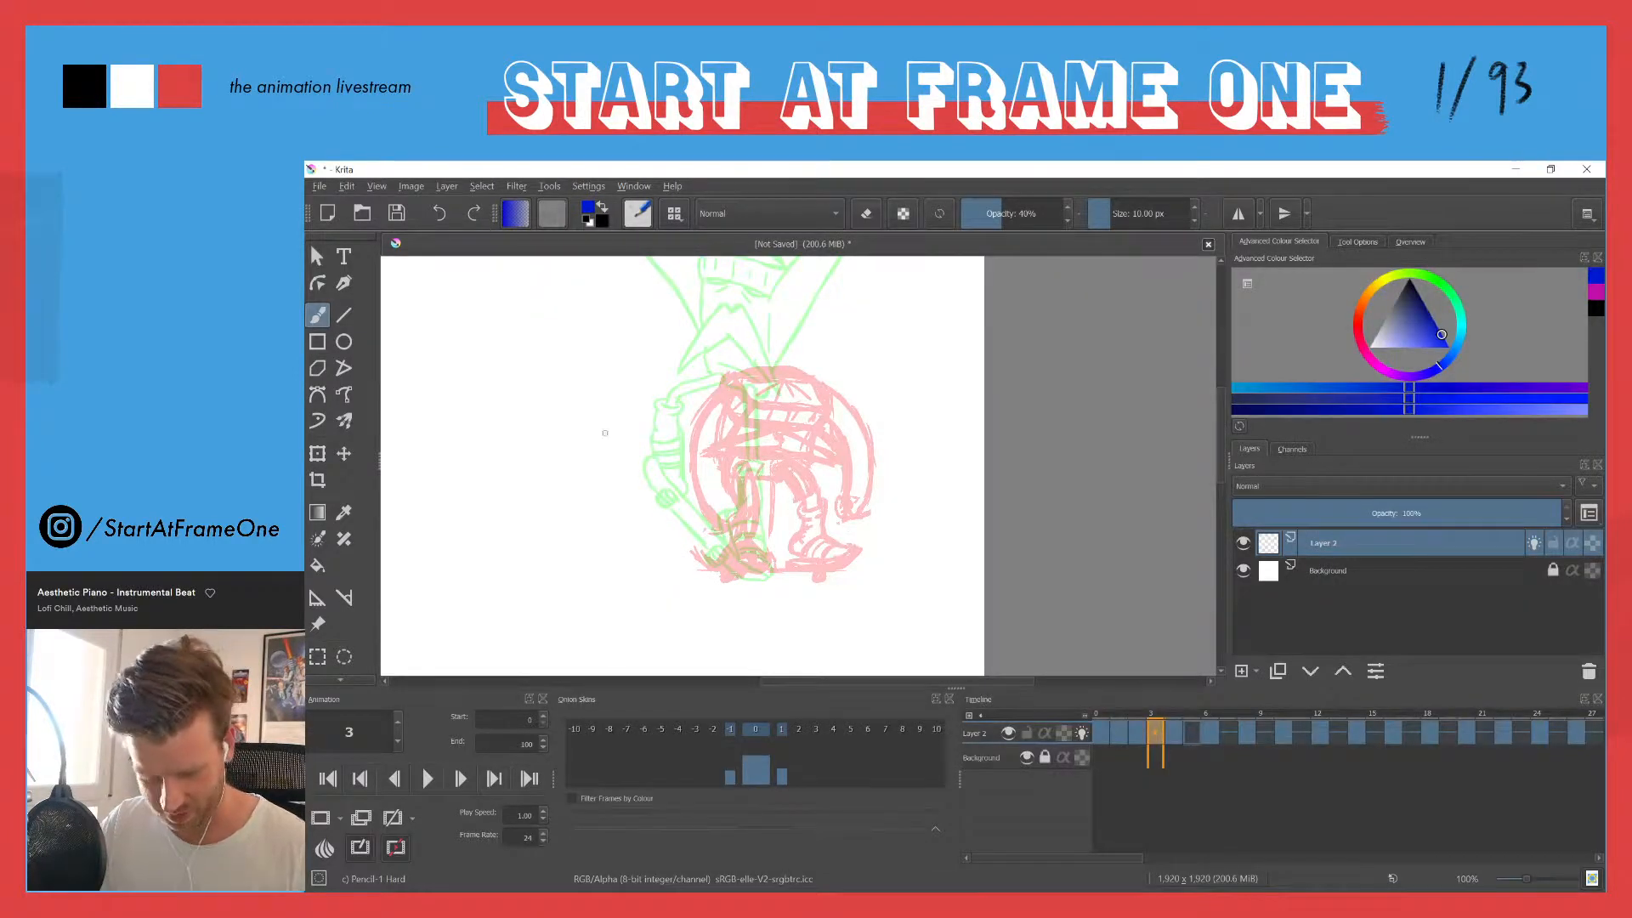
drag(595, 409, 612, 544)
key(ctrl+z)
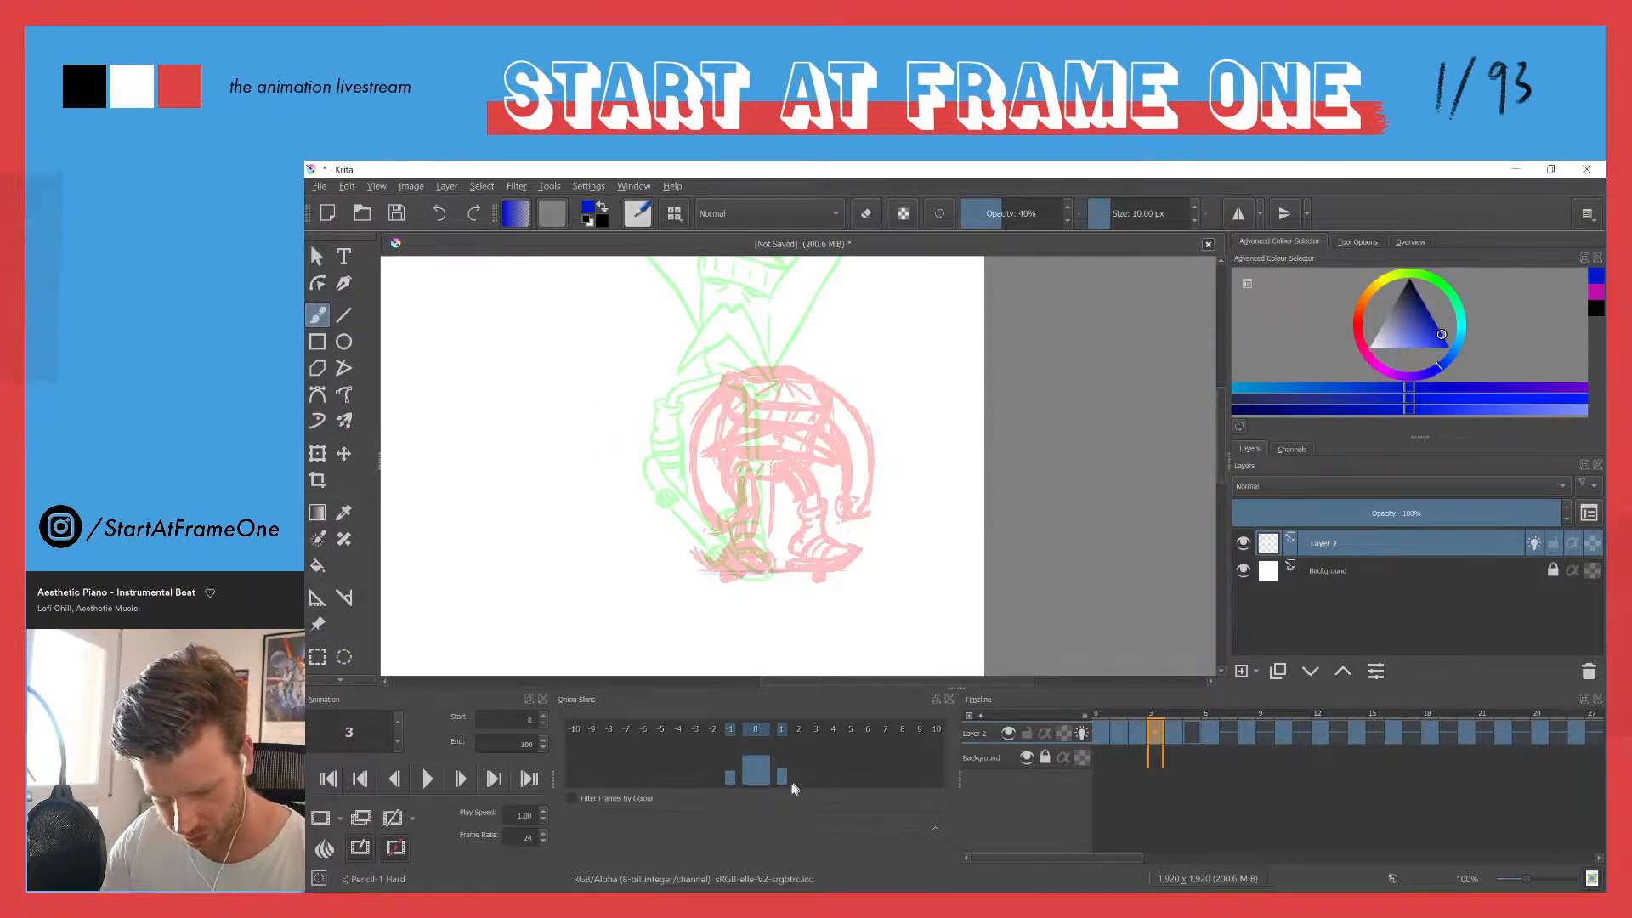
Step: Lower the onion skin opacity for both the next and the previous frame
drag(782, 770, 730, 778)
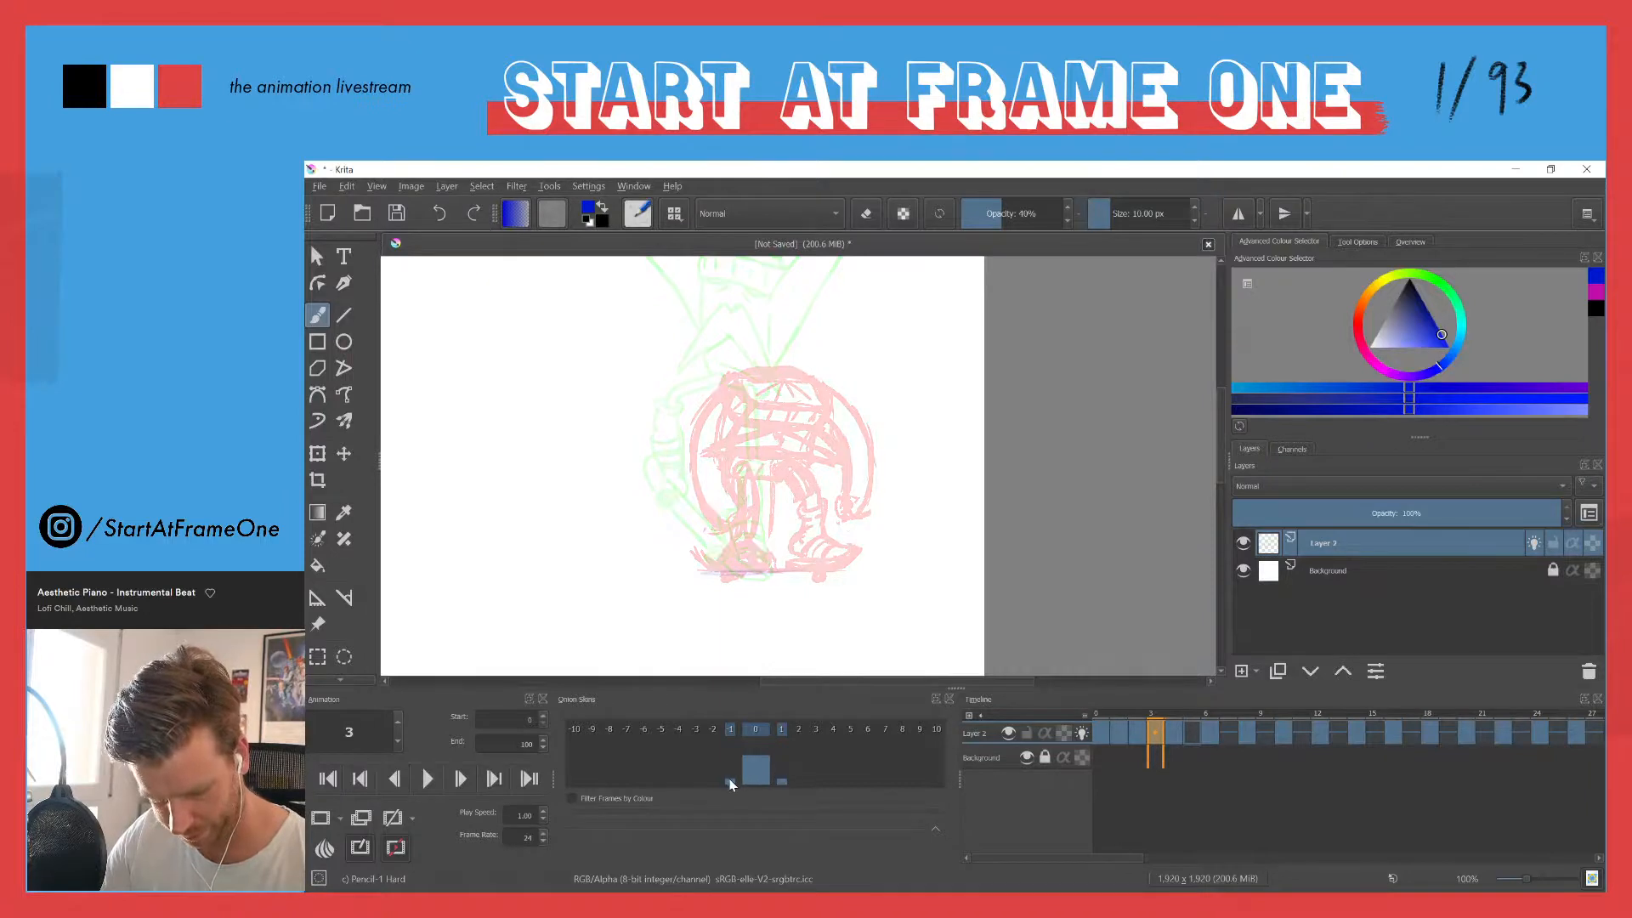